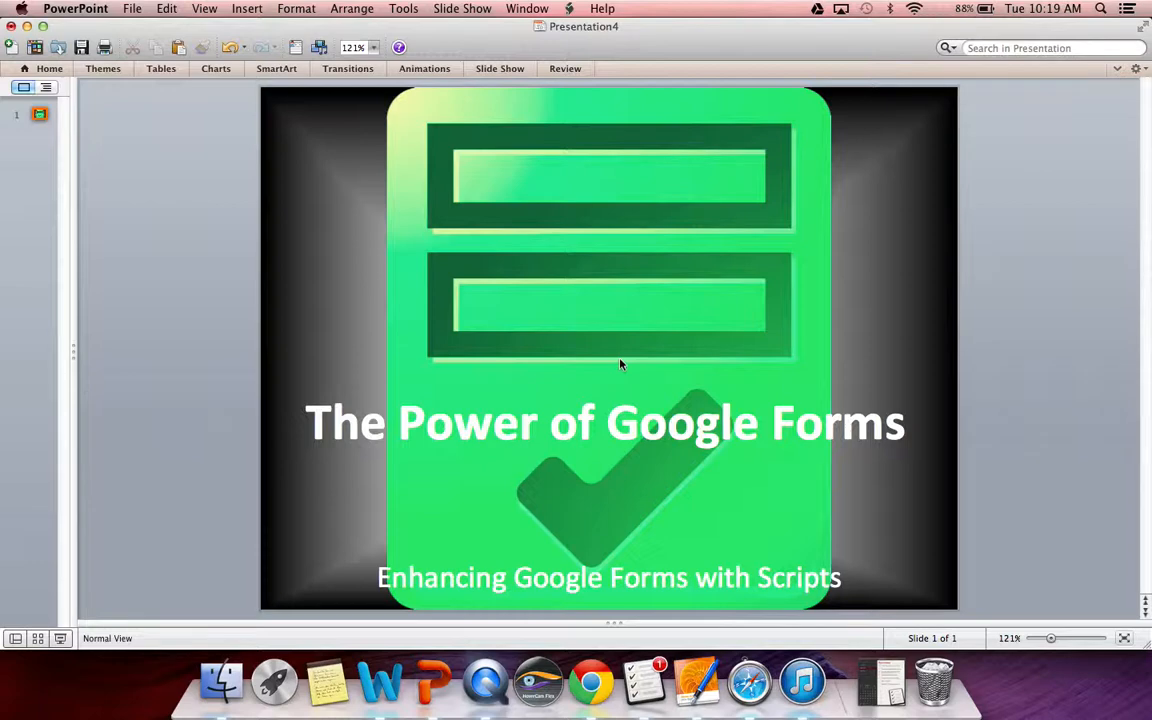
# - Switch from the PowerPoint title slide to Chrome, which shows the FormsIcon1.png image
pyautogui.click(592, 679)
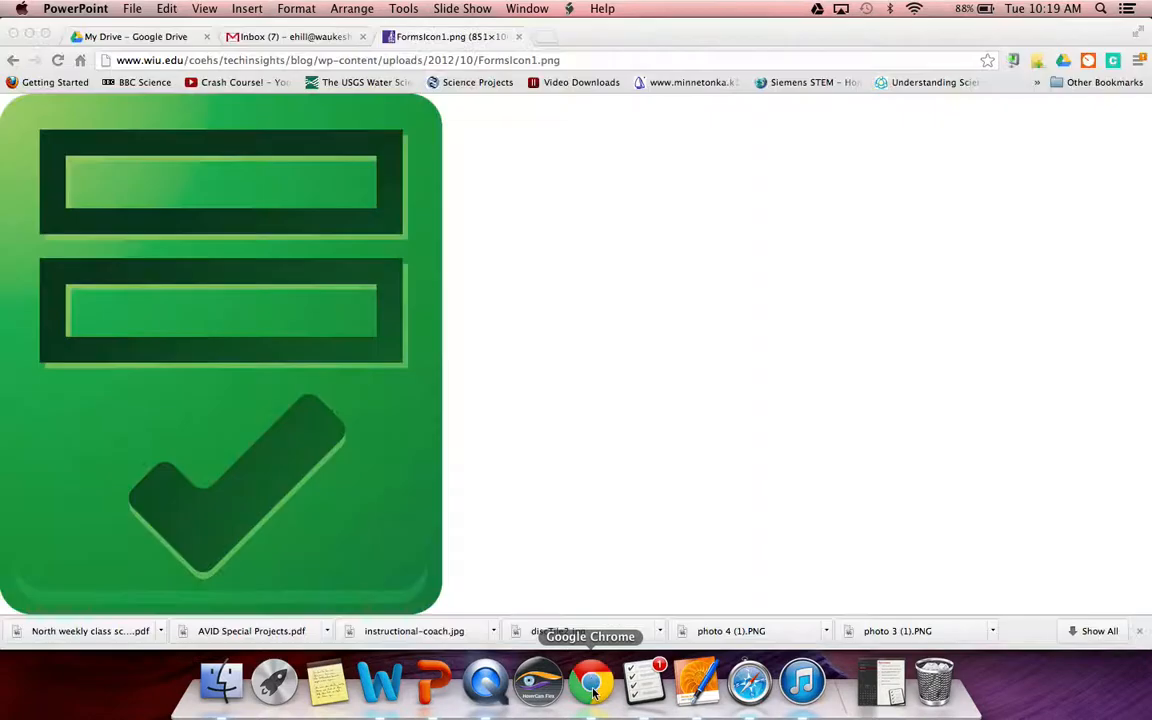
# - Go to the My Drive file list in Google Drive and open the CREATE menu
pyautogui.click(150, 37)
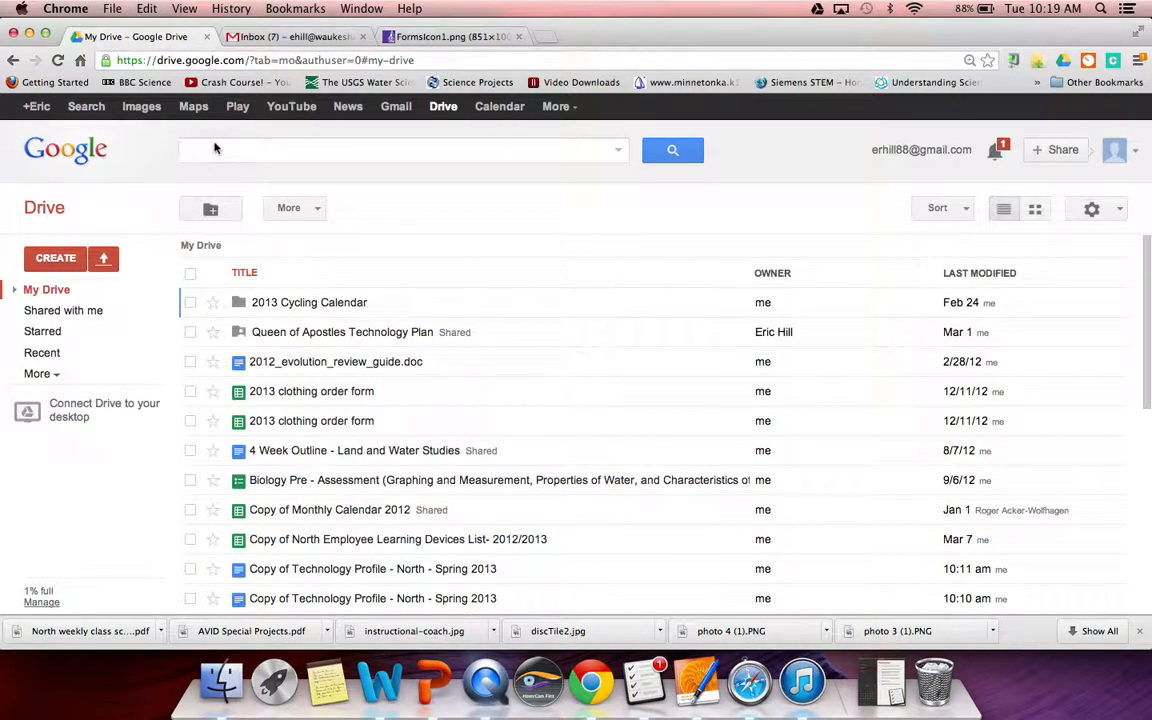
pyautogui.press('super+Tab')
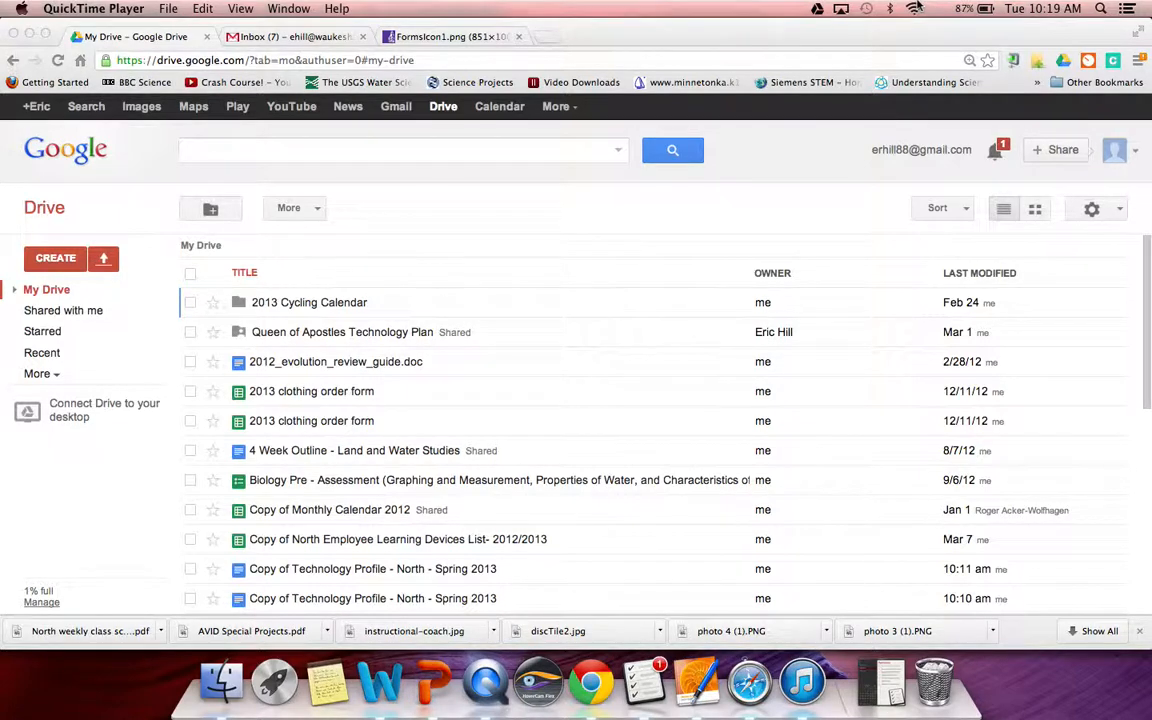
pyautogui.click(68, 263)
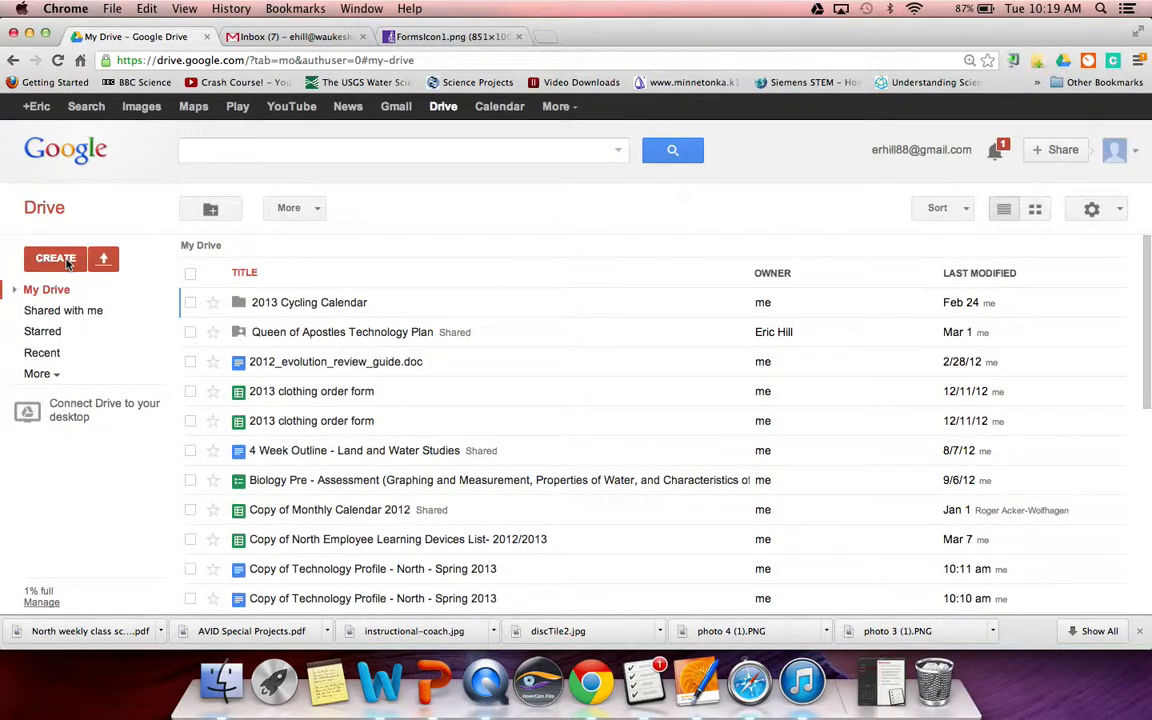
pyautogui.click(62, 259)
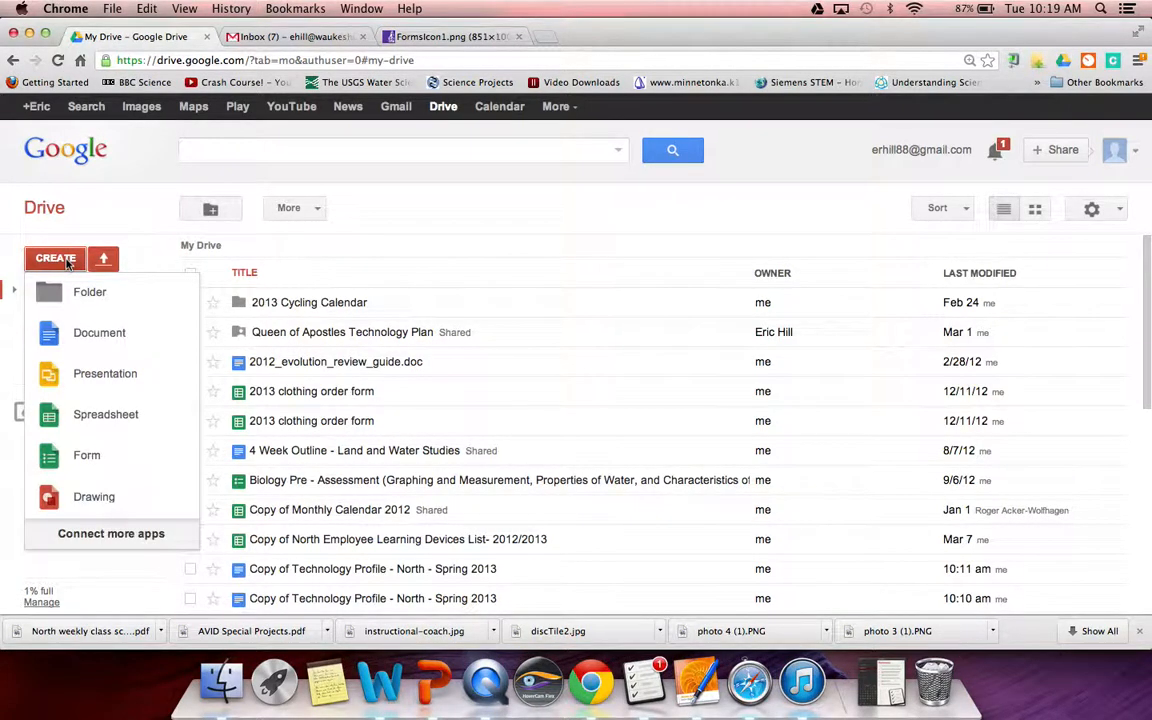
# - Create a new Form titled 'Flubaroo and Doctopus Test' and keep the Default theme
pyautogui.click(87, 458)
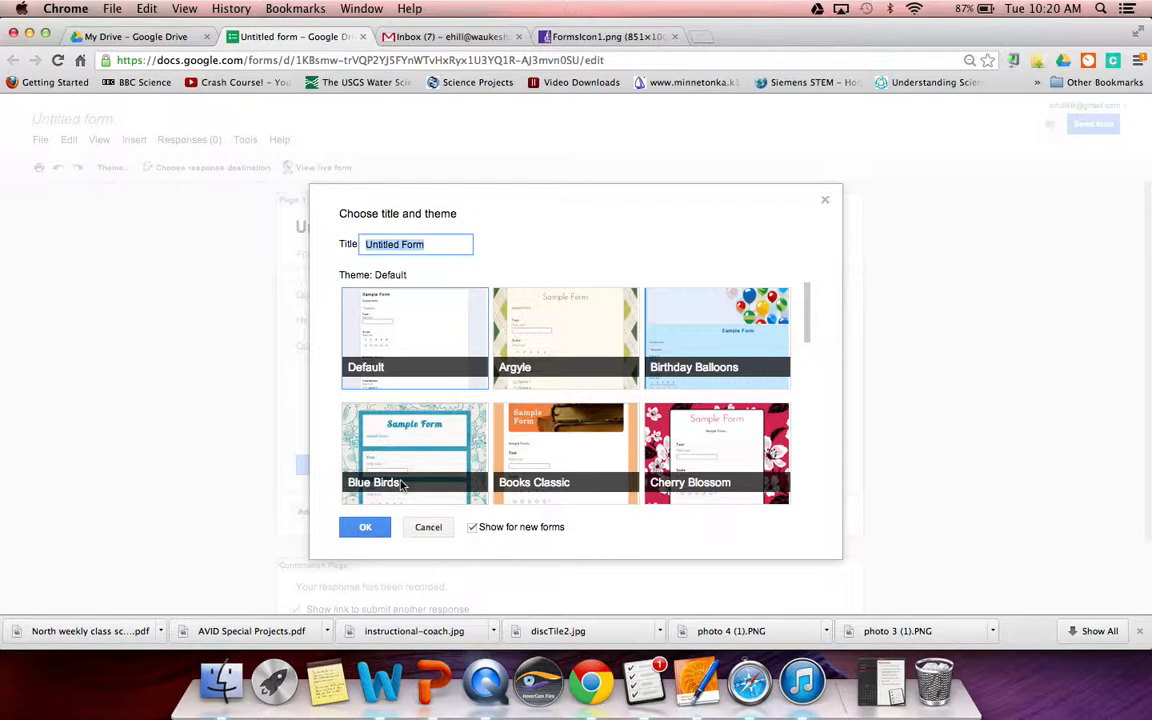
pyautogui.write('Fluba')
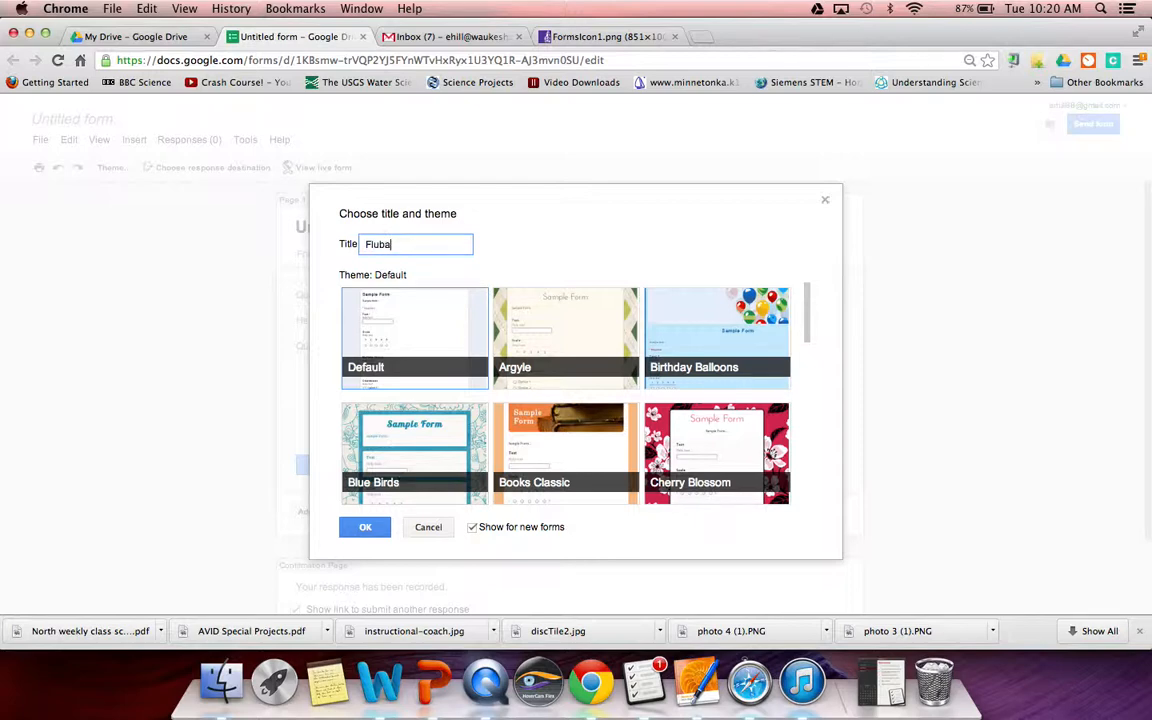
pyautogui.write('roo and Doctopus Tes')
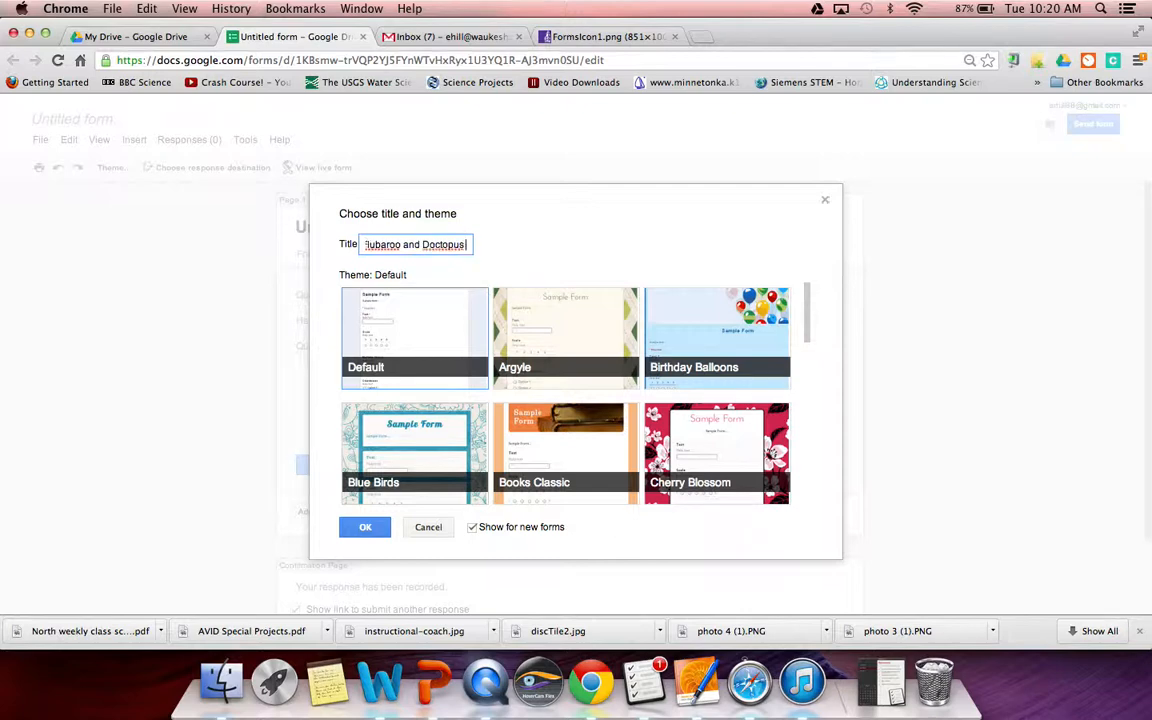
pyautogui.write('t')
pyautogui.click(360, 527)
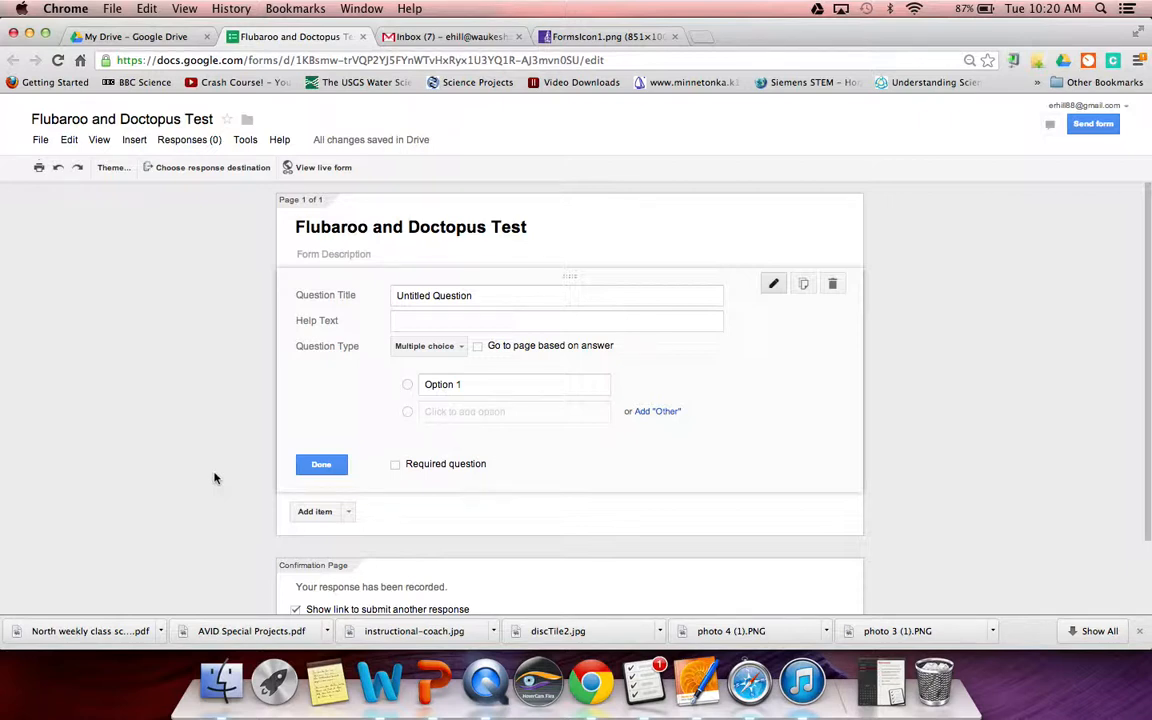
# - Retitle the first question 'Your Name (Last, First)' as a required Text question with example-name help text
pyautogui.click(436, 297)
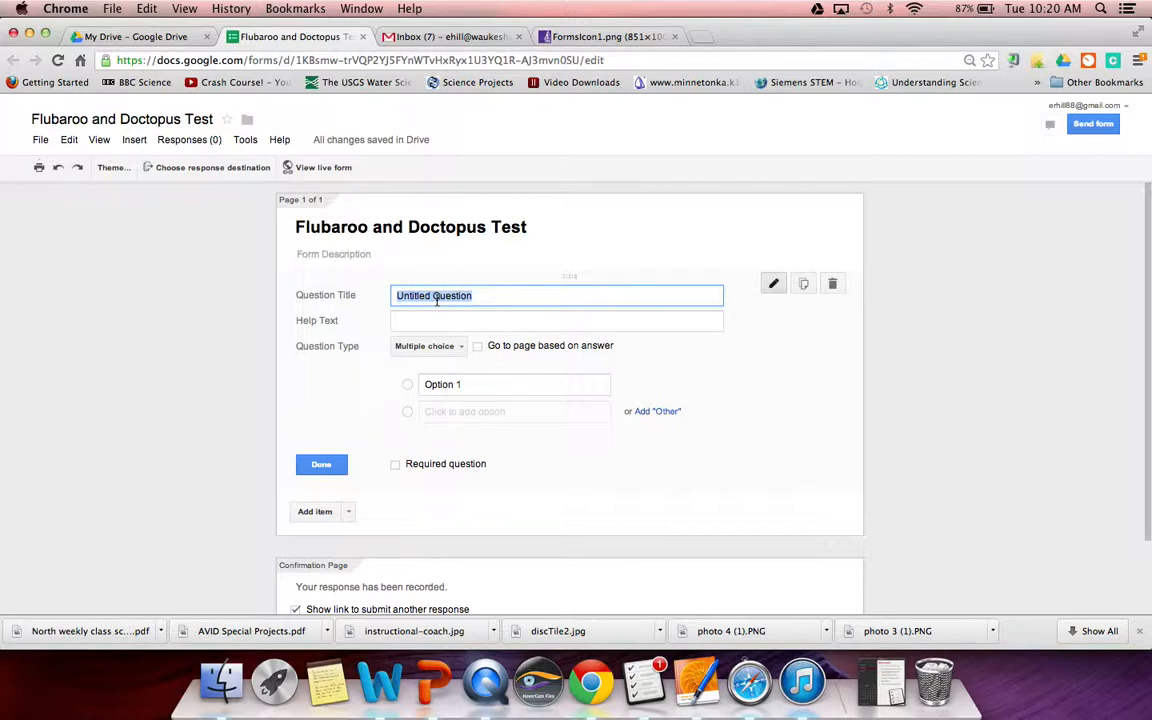
pyautogui.write('Your Name (')
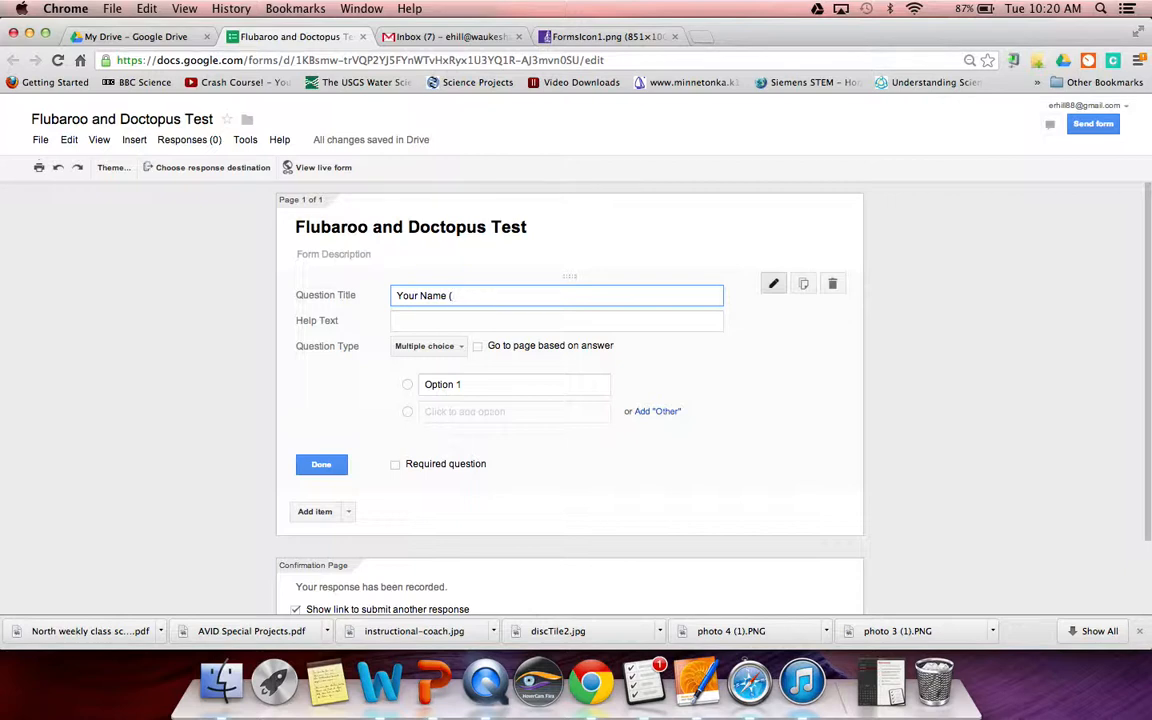
pyautogui.write('Last, First)')
pyautogui.click(419, 322)
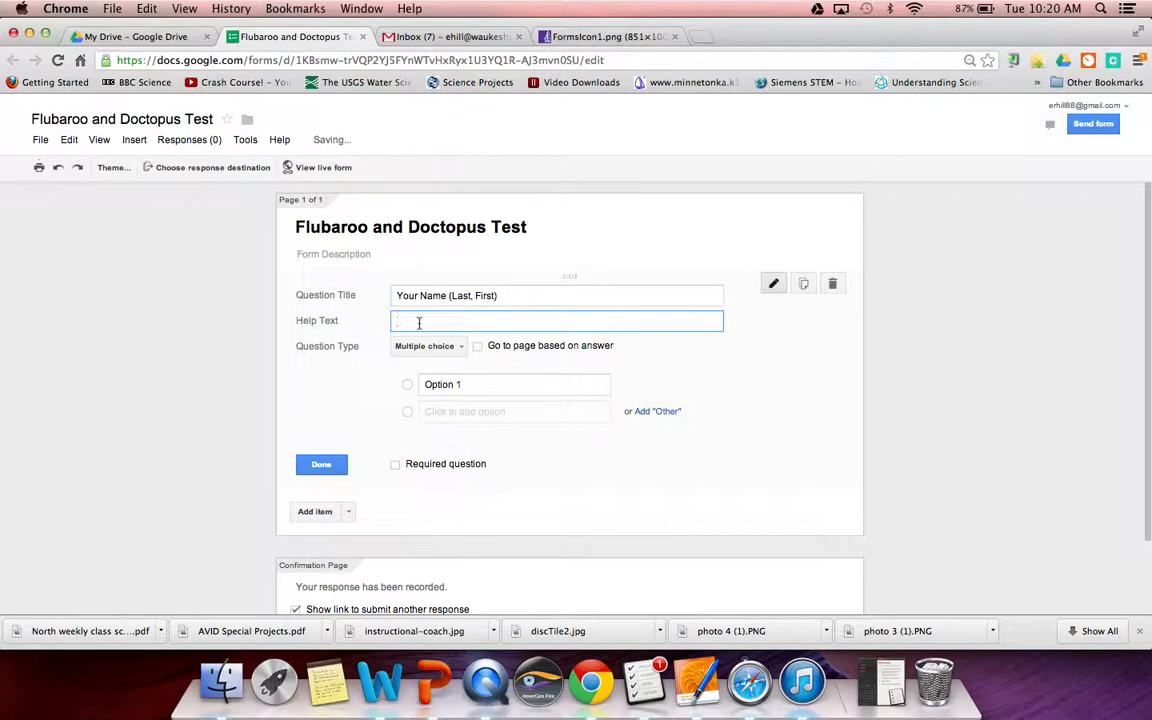
pyautogui.write('Ex :')
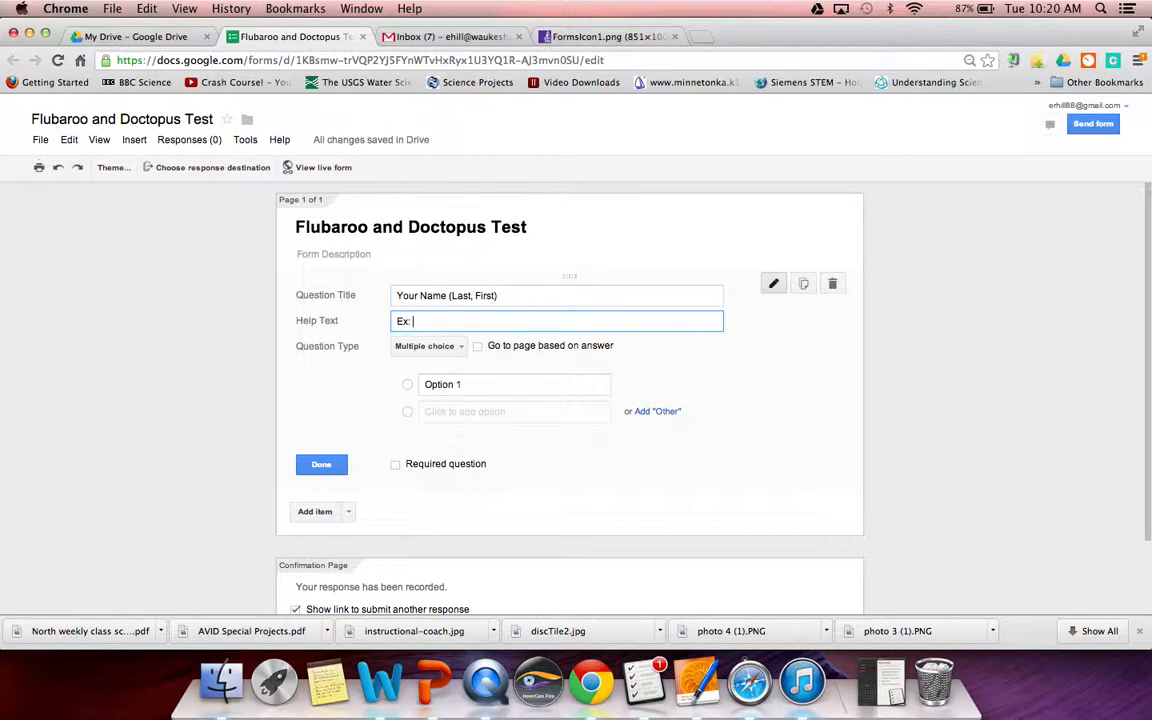
pyautogui.write(' Rodgers, Aaron')
pyautogui.click(430, 347)
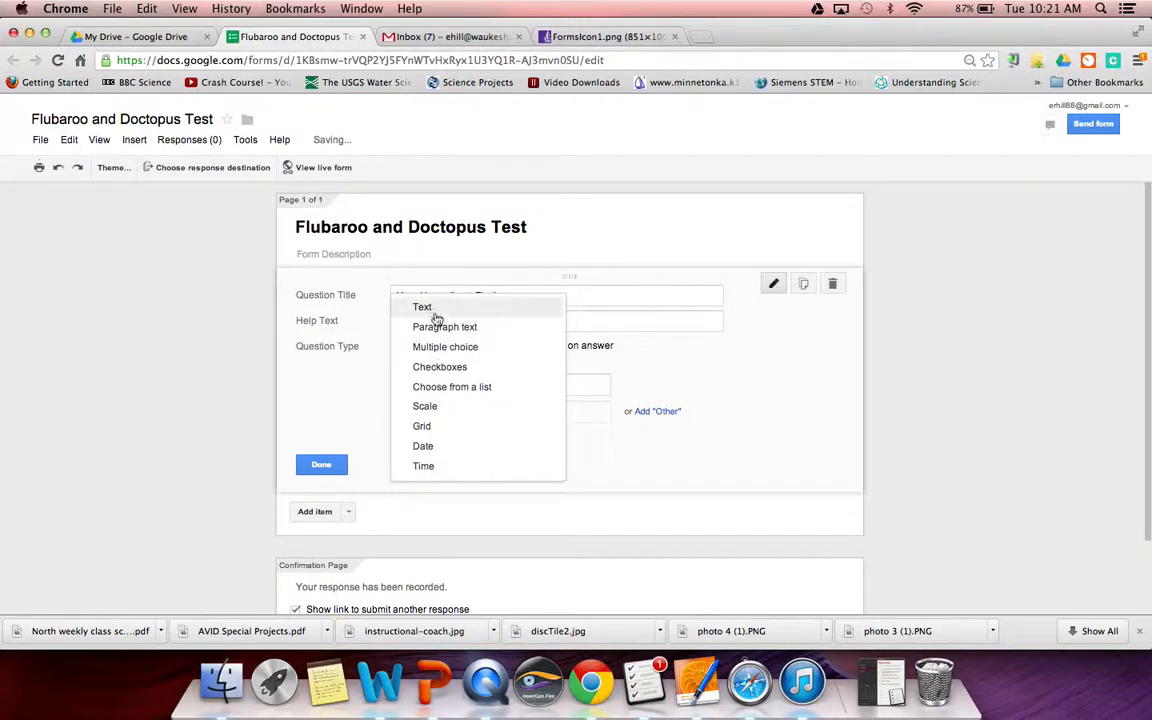
pyautogui.click(437, 307)
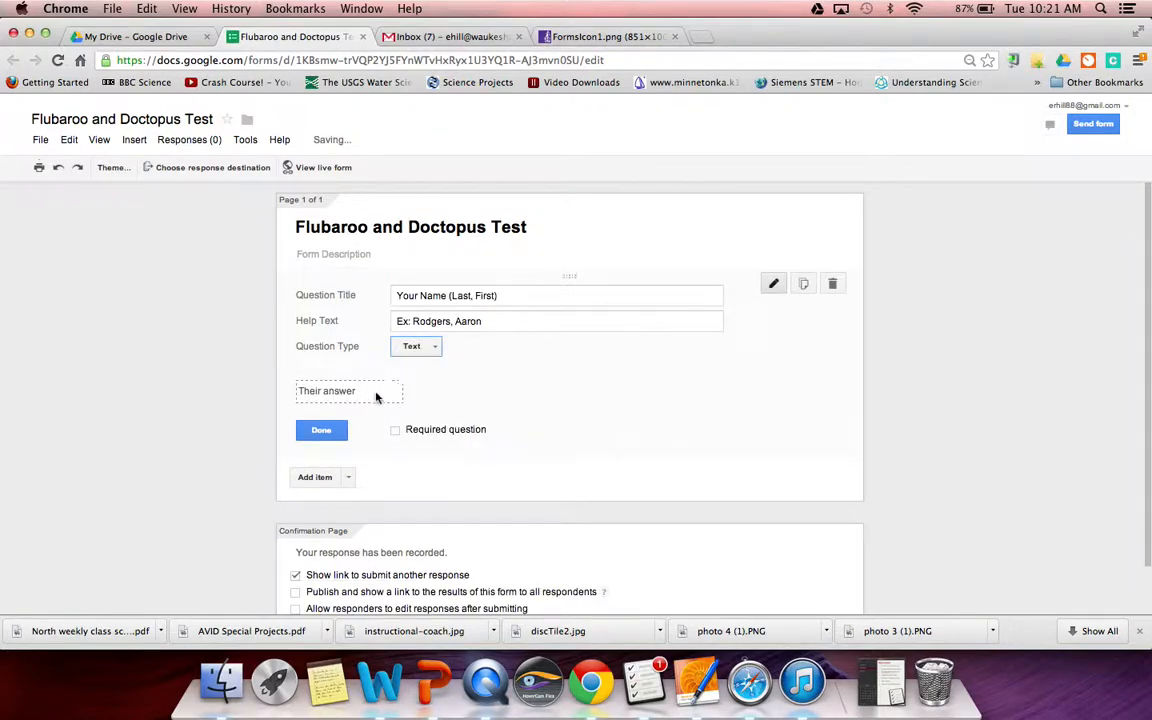
pyautogui.click(396, 431)
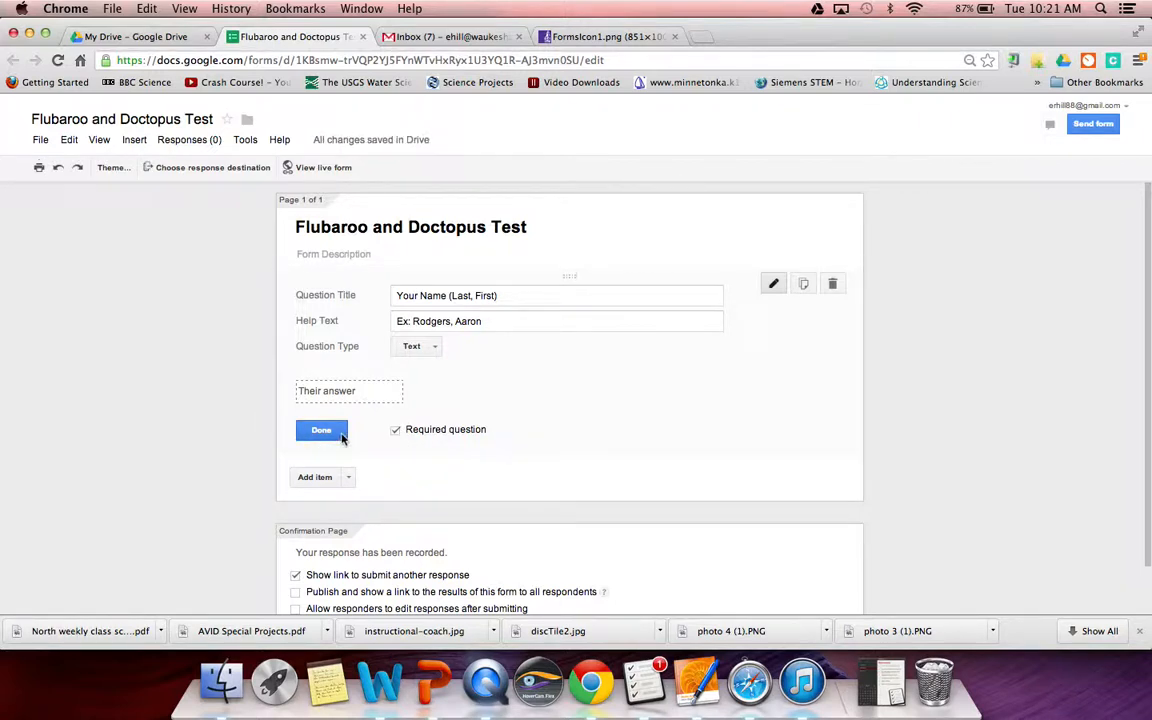
pyautogui.click(341, 434)
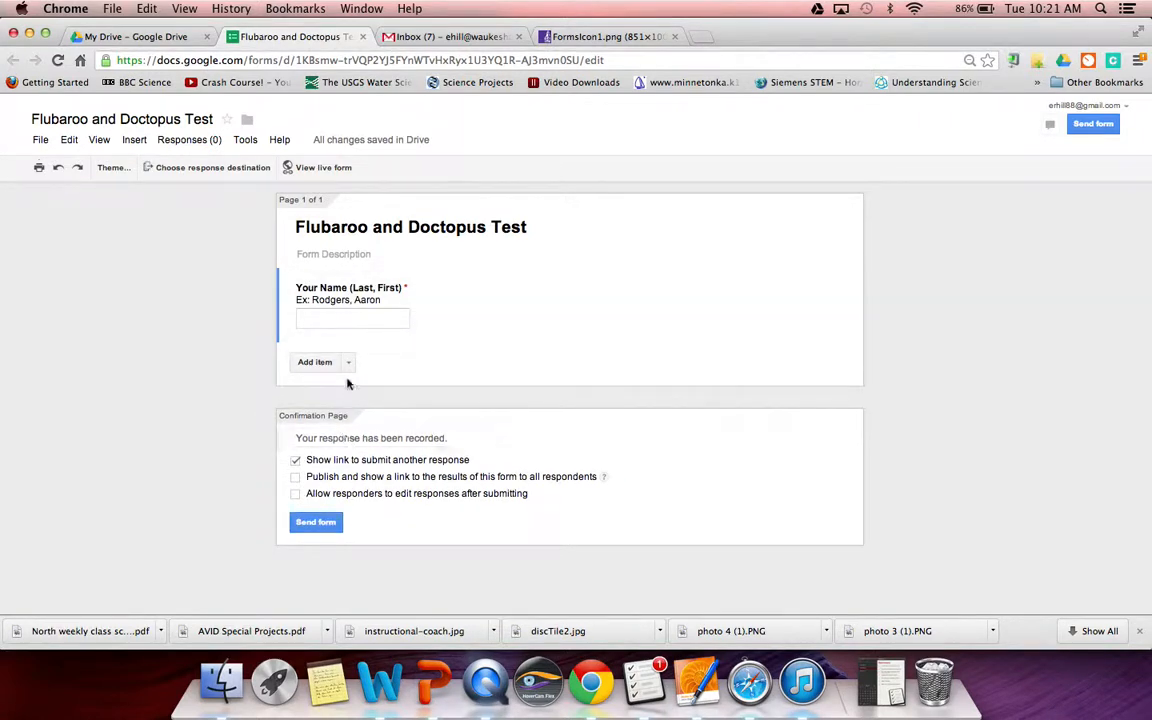
# - Add a required Text question 'Students E-Mail' with a sample student address as help text
pyautogui.click(346, 368)
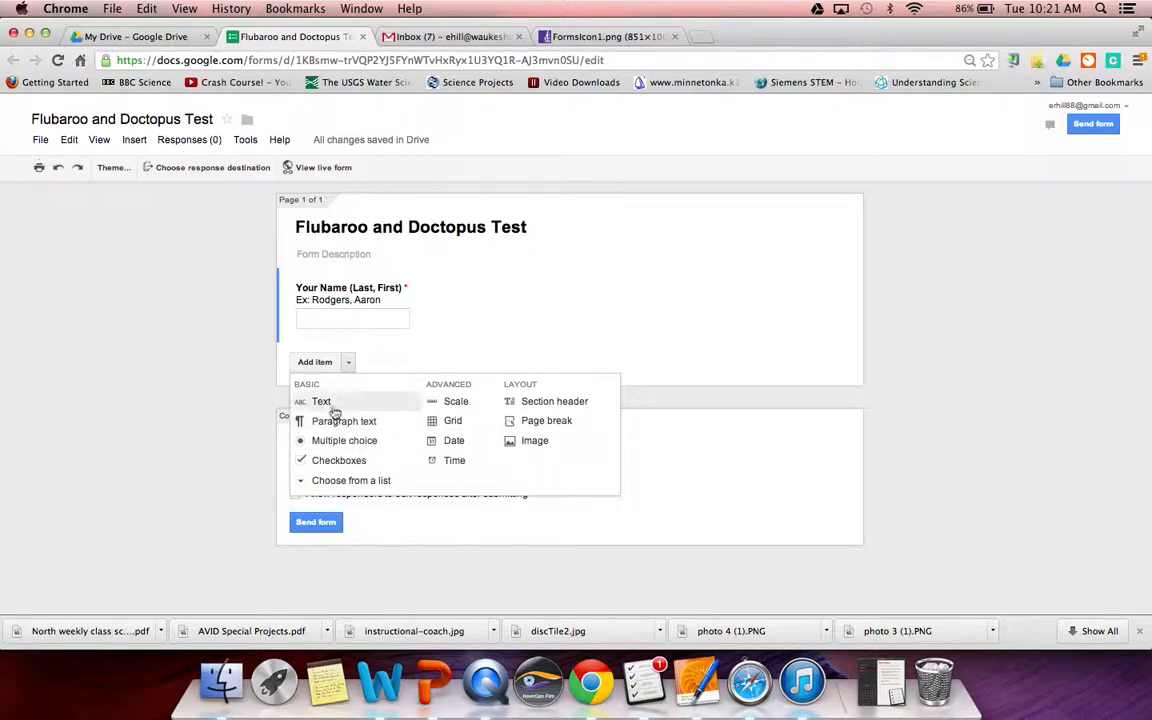
pyautogui.click(333, 403)
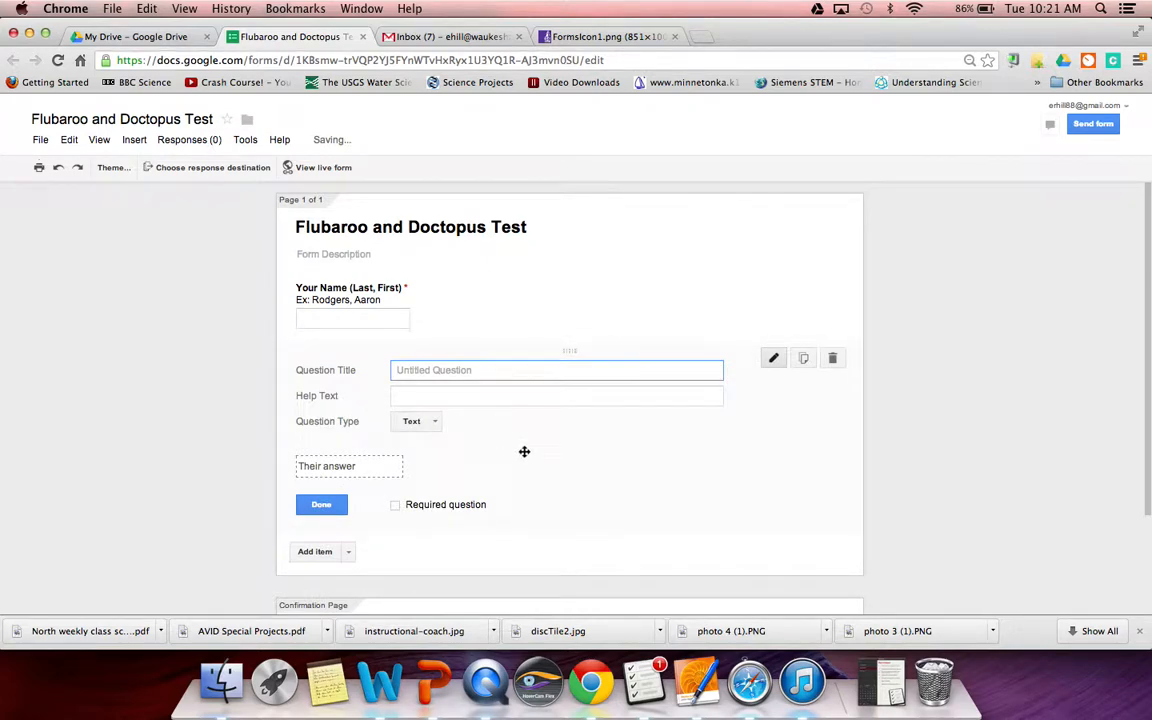
pyautogui.write('Students')
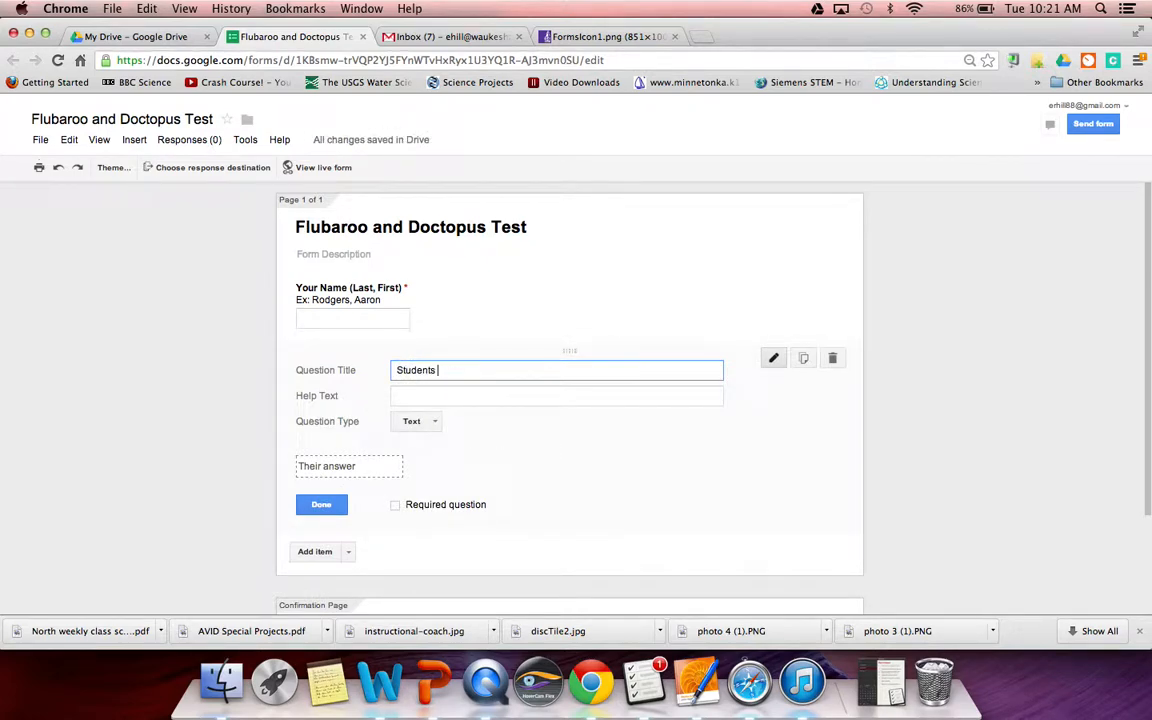
pyautogui.write(' E-Mail')
pyautogui.click(489, 400)
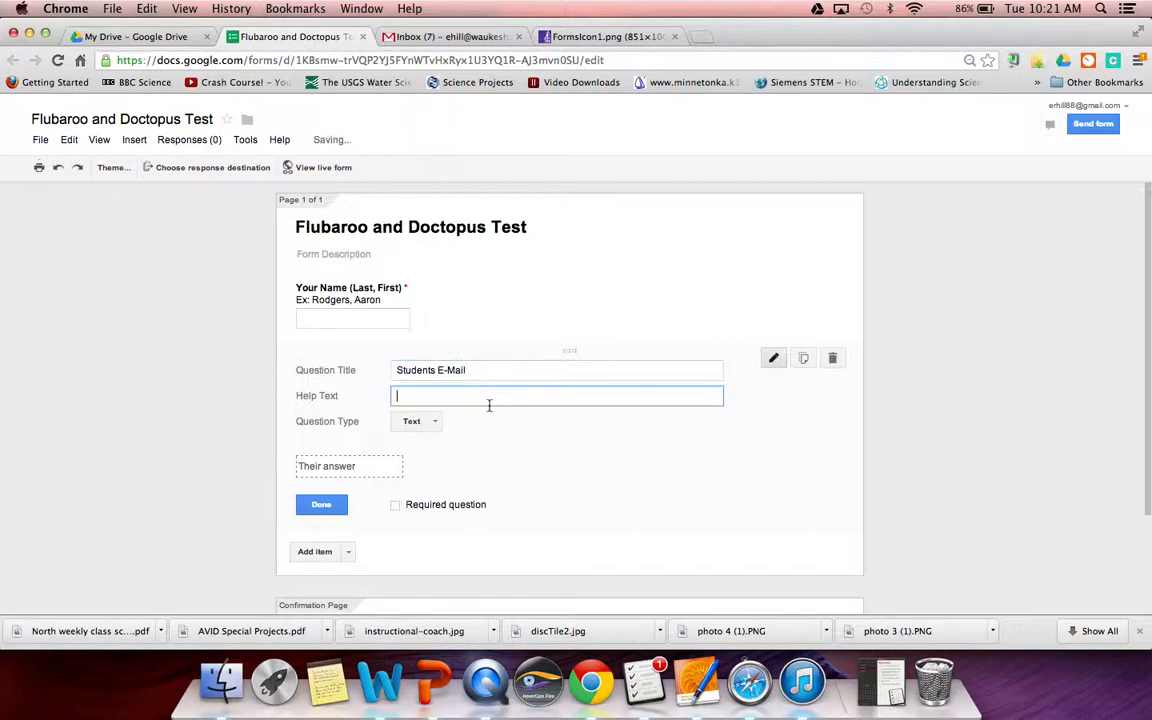
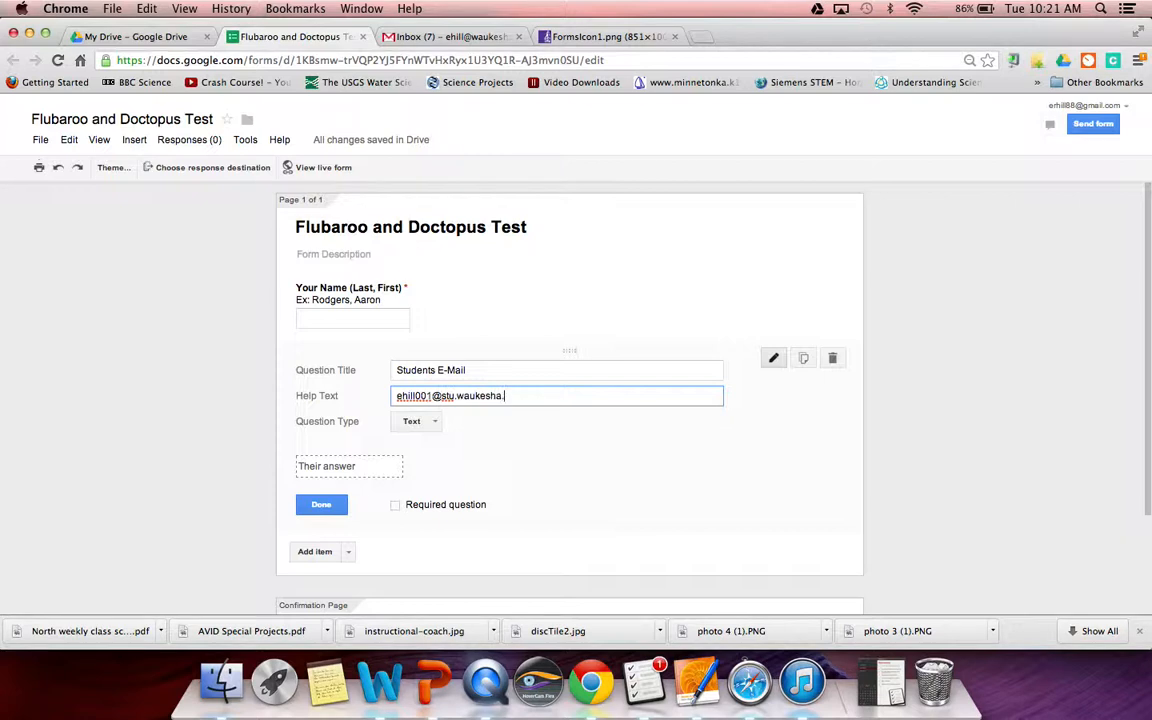
pyautogui.click(396, 506)
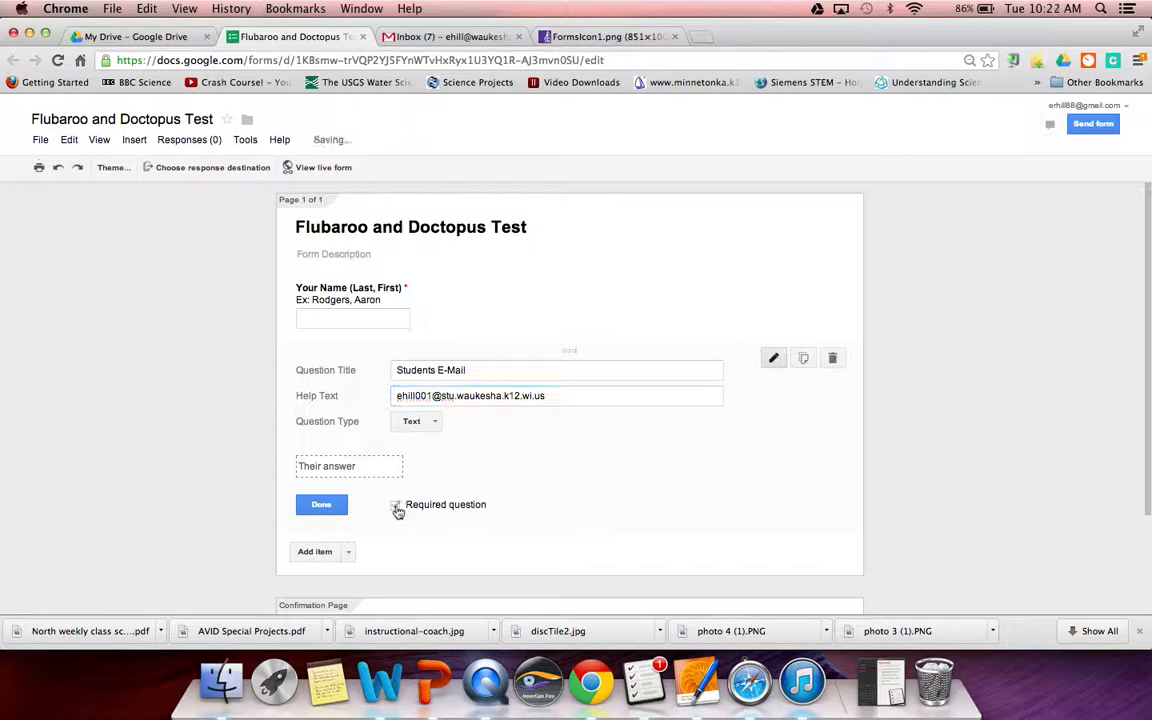
pyautogui.click(335, 506)
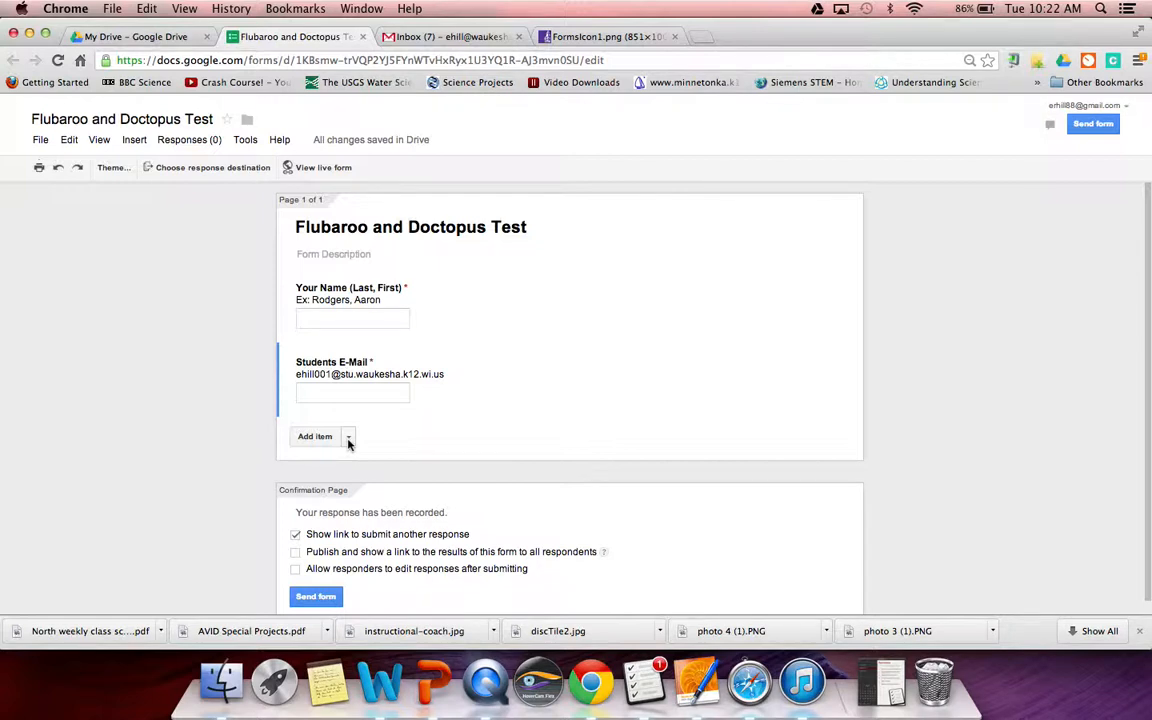
pyautogui.click(348, 438)
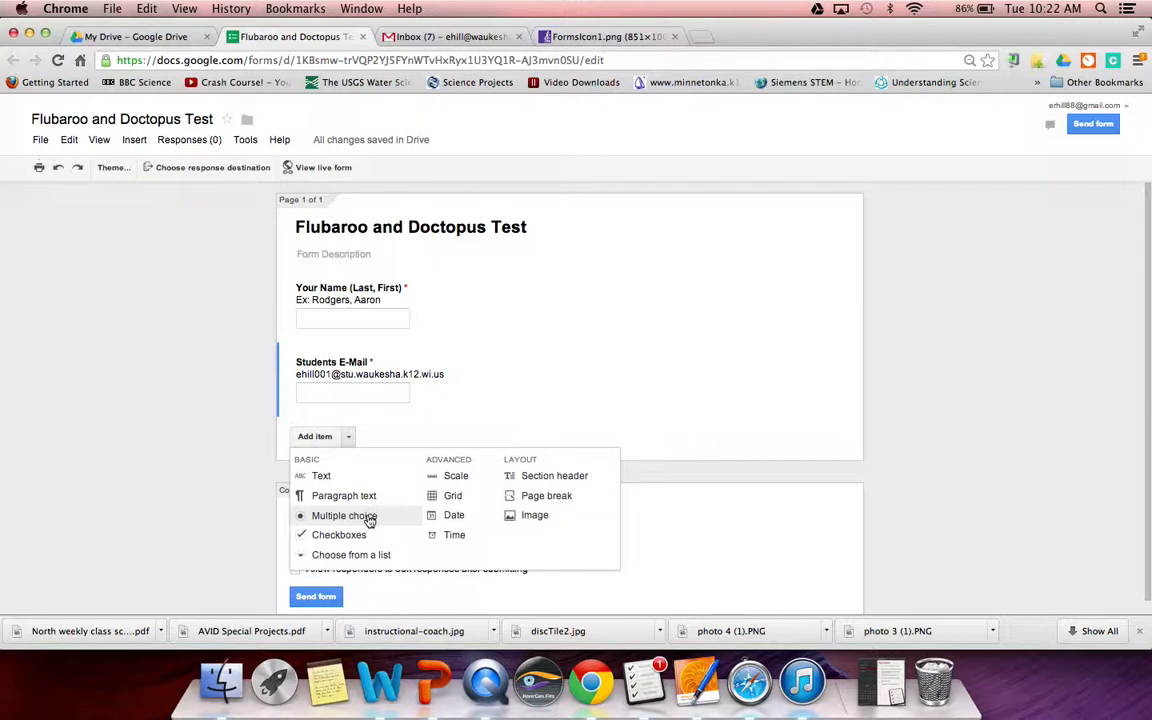
# - Add a required multiple-choice 'Question 1' with options A, B and C
pyautogui.click(369, 517)
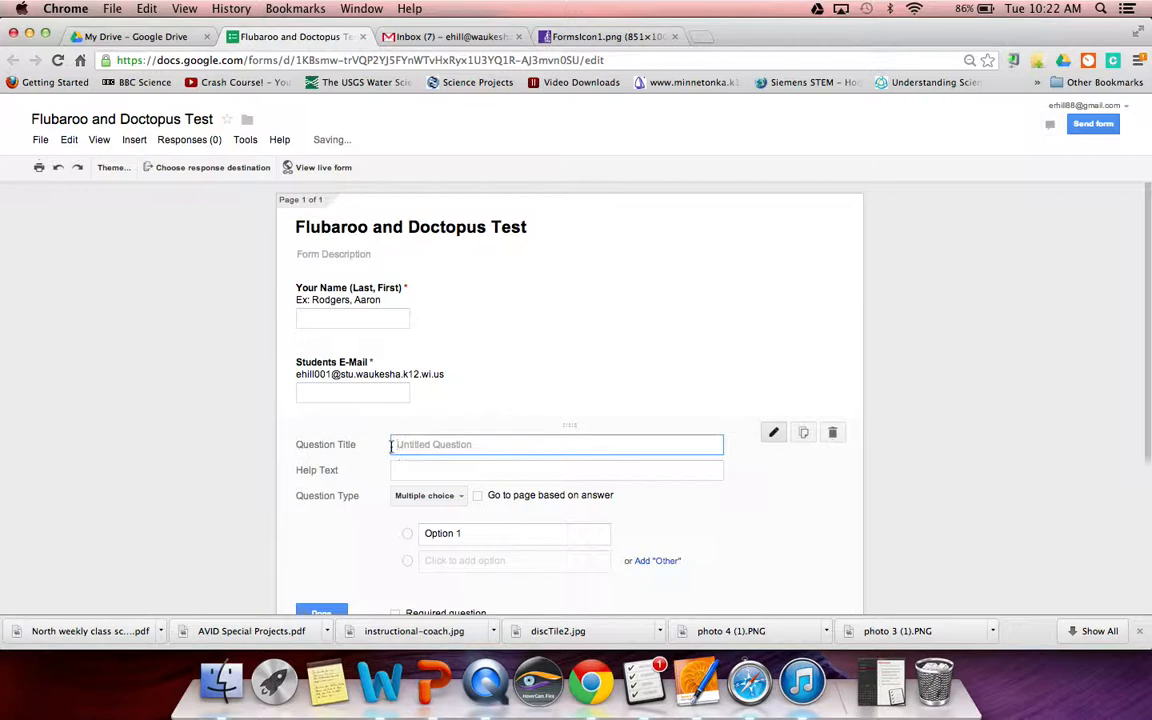
pyautogui.write('Questi')
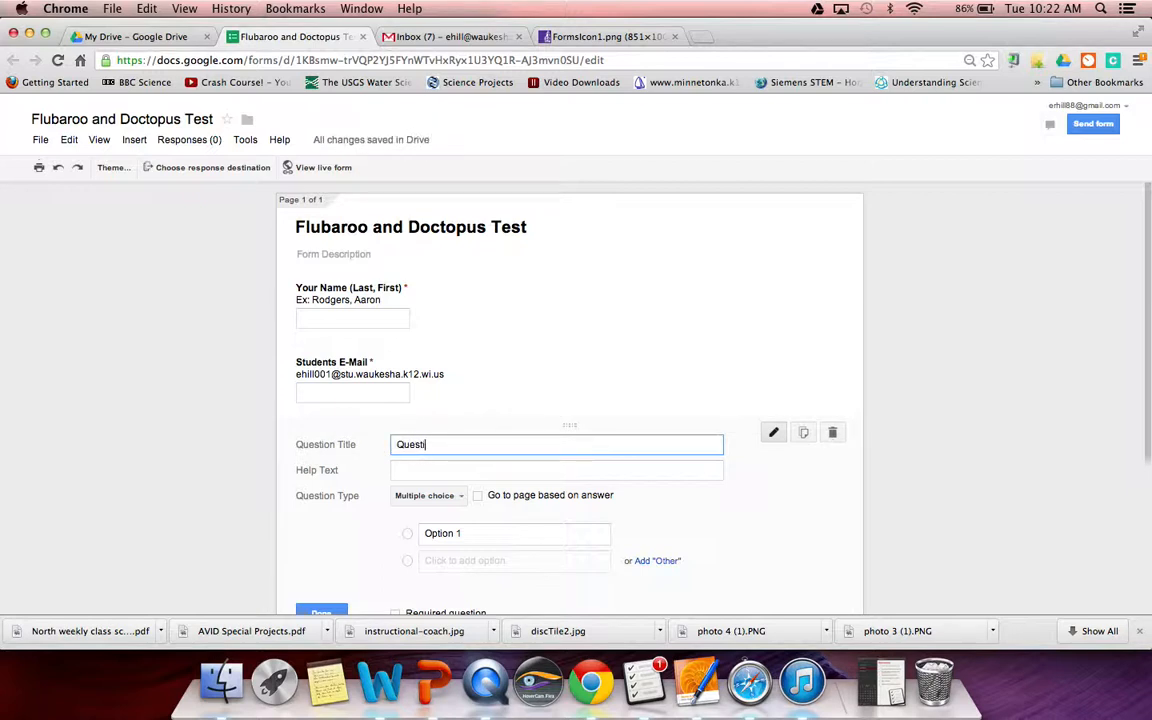
pyautogui.write('on 1')
pyautogui.click(436, 533)
pyautogui.write('A')
pyautogui.press('Return')
pyautogui.write('B')
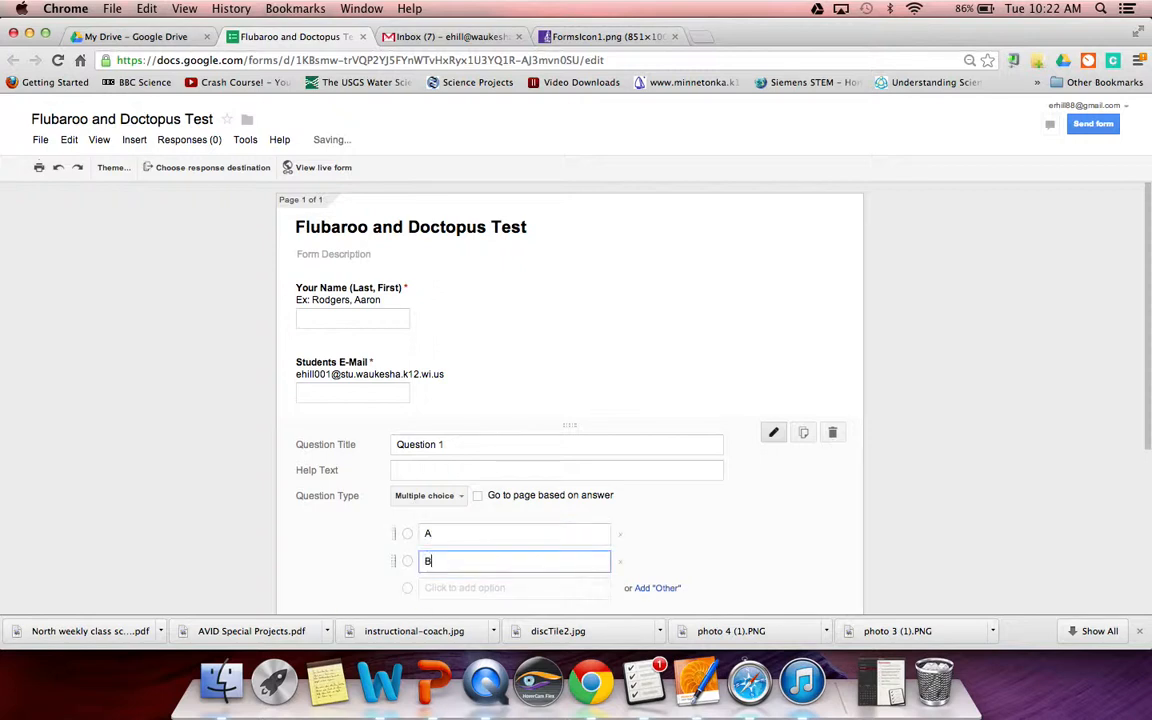
pyautogui.press('Return')
pyautogui.write('C')
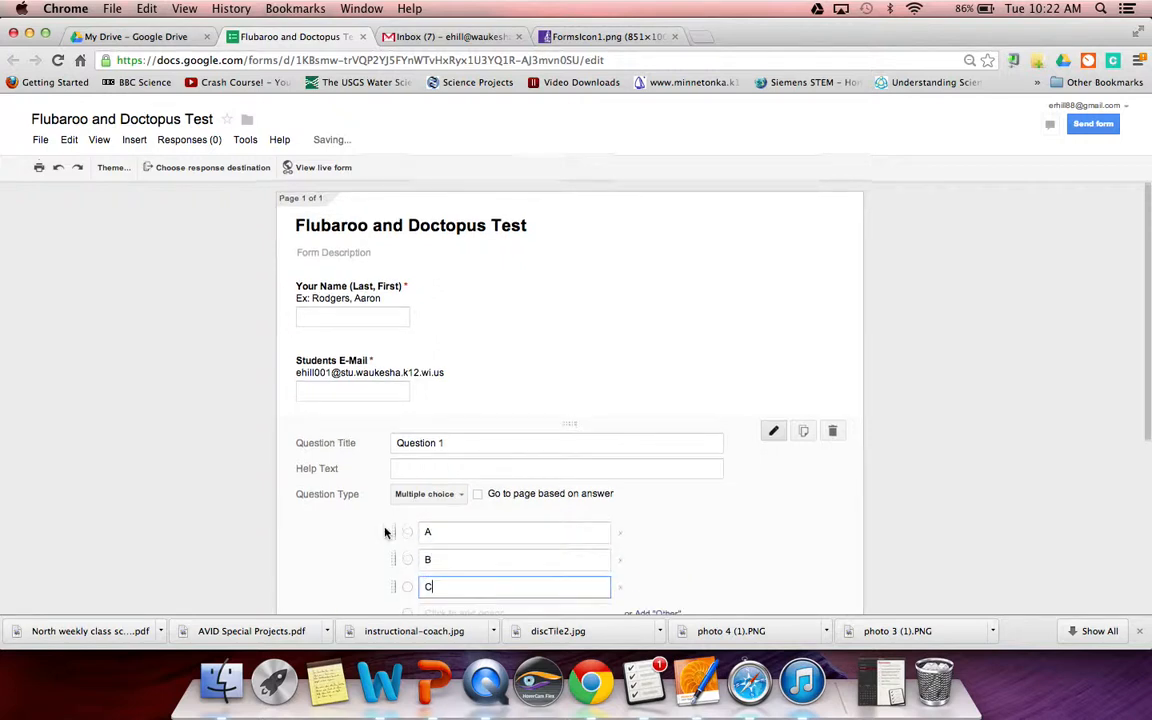
pyautogui.scroll(-3, 385, 533)
pyautogui.click(391, 532)
pyautogui.click(321, 531)
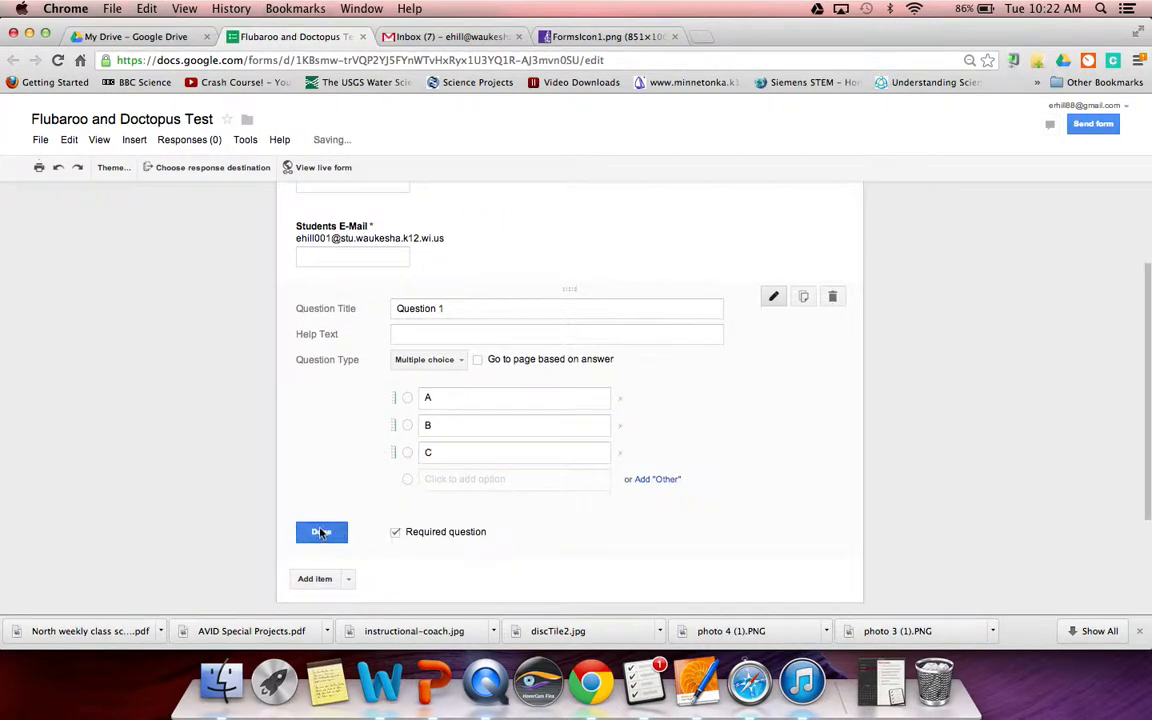
# - Add a required multiple-choice 'Question 2' with options A, B and C
pyautogui.click(349, 425)
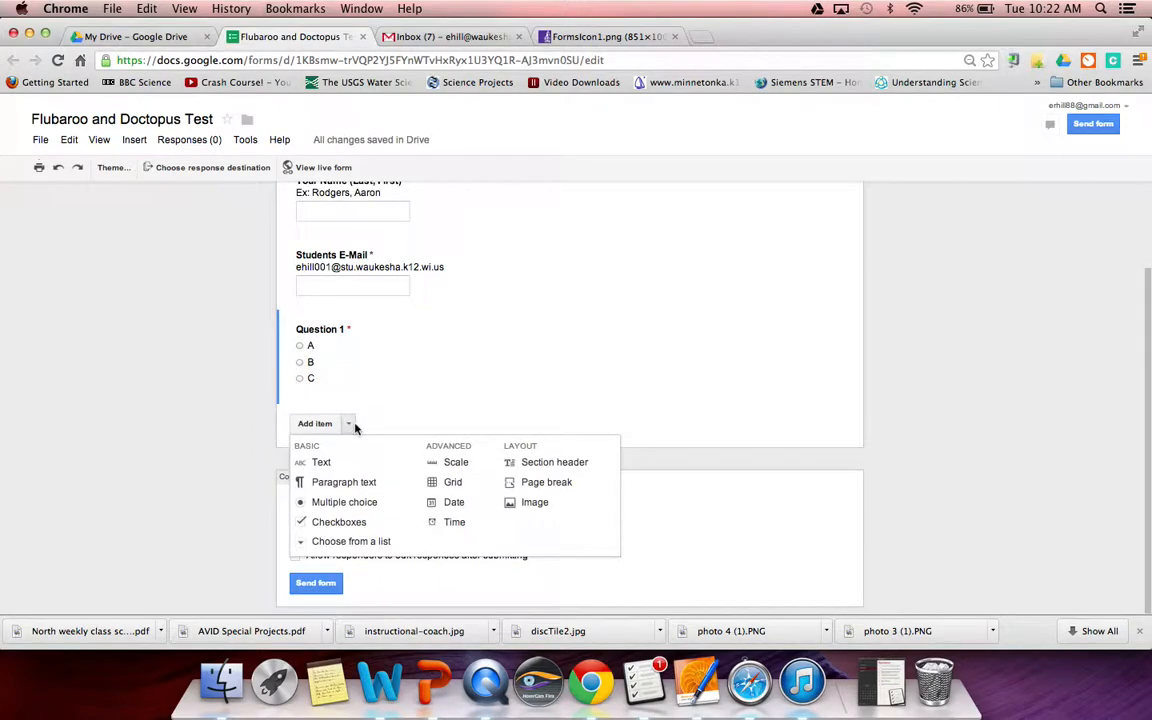
pyautogui.click(334, 501)
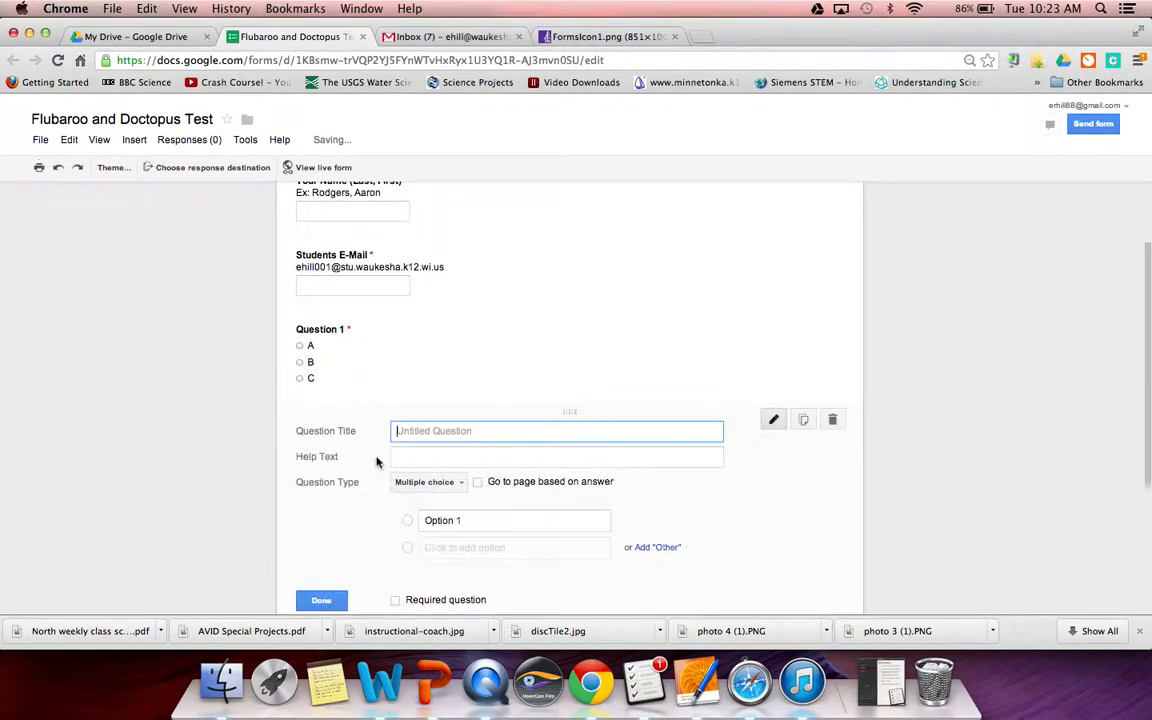
pyautogui.write('Question 2')
pyautogui.press('Tab')
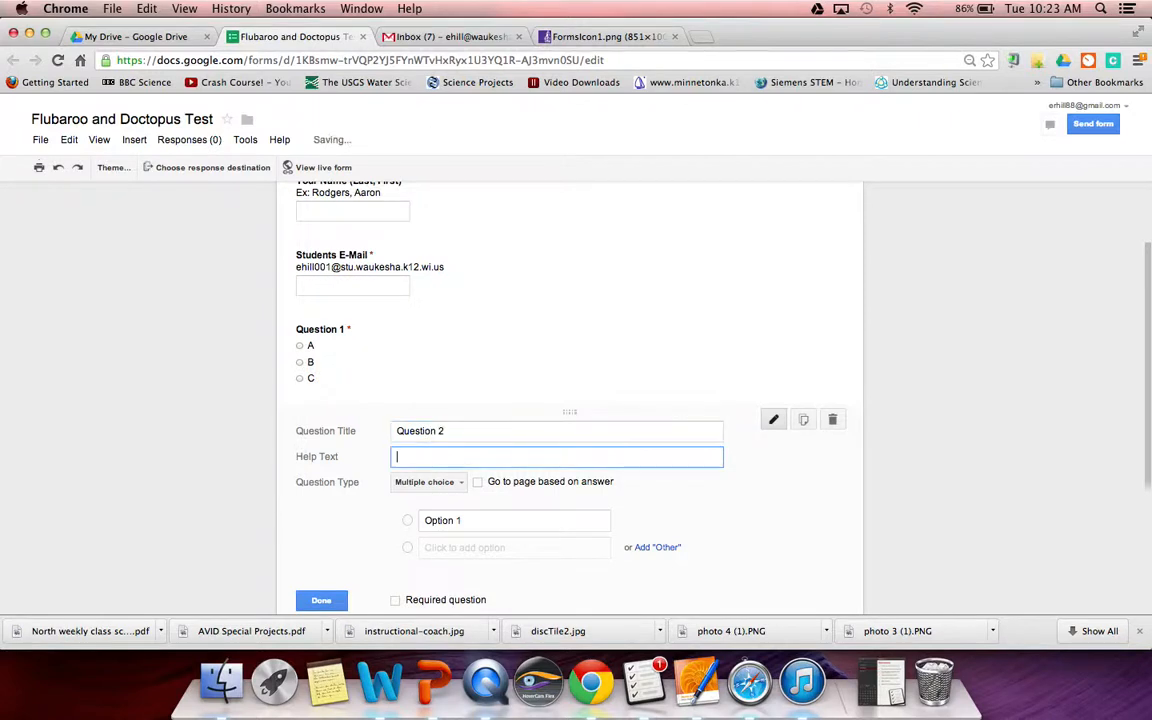
pyautogui.press('Tab')
pyautogui.press('Tab')
pyautogui.press('Tab')
pyautogui.write('A')
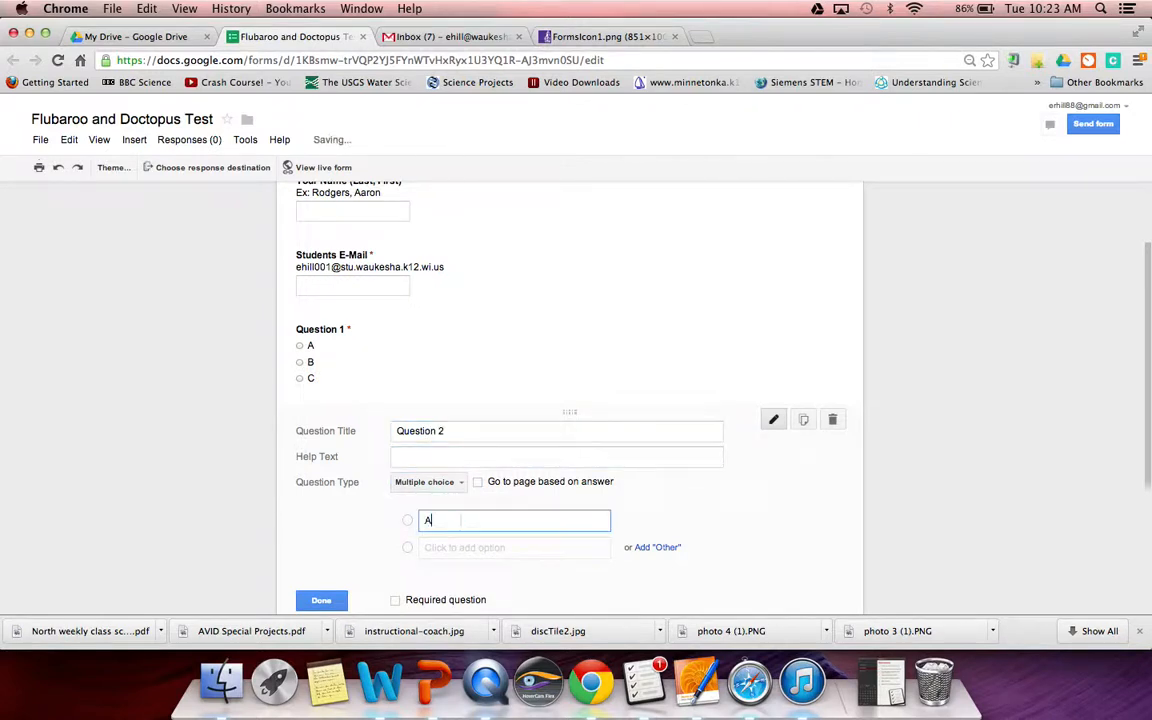
pyautogui.press('Tab')
pyautogui.write('B')
pyautogui.press('Tab')
pyautogui.write('C')
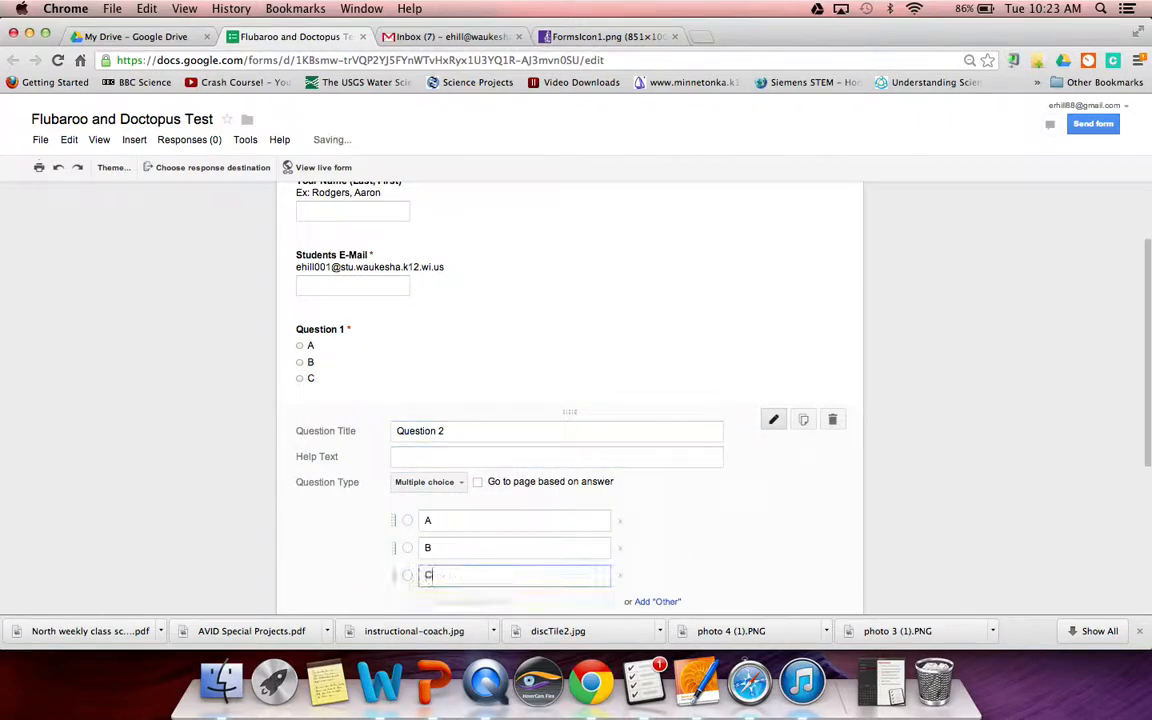
pyautogui.scroll(-3, 316, 532)
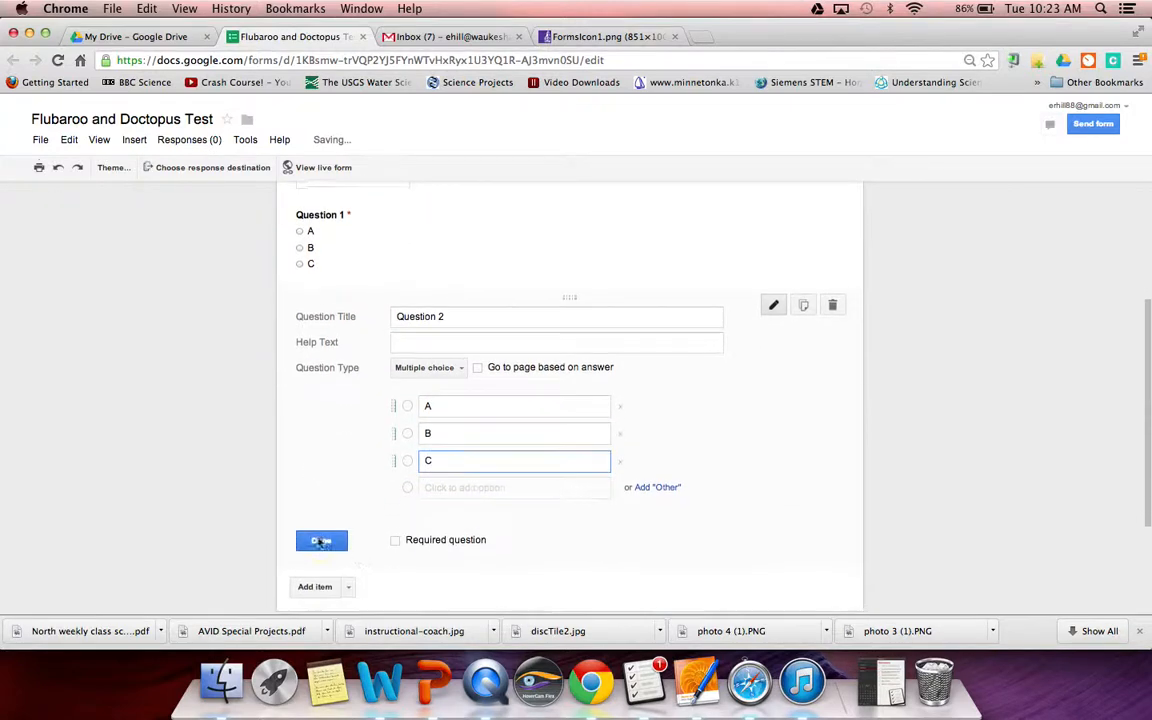
pyautogui.click(395, 533)
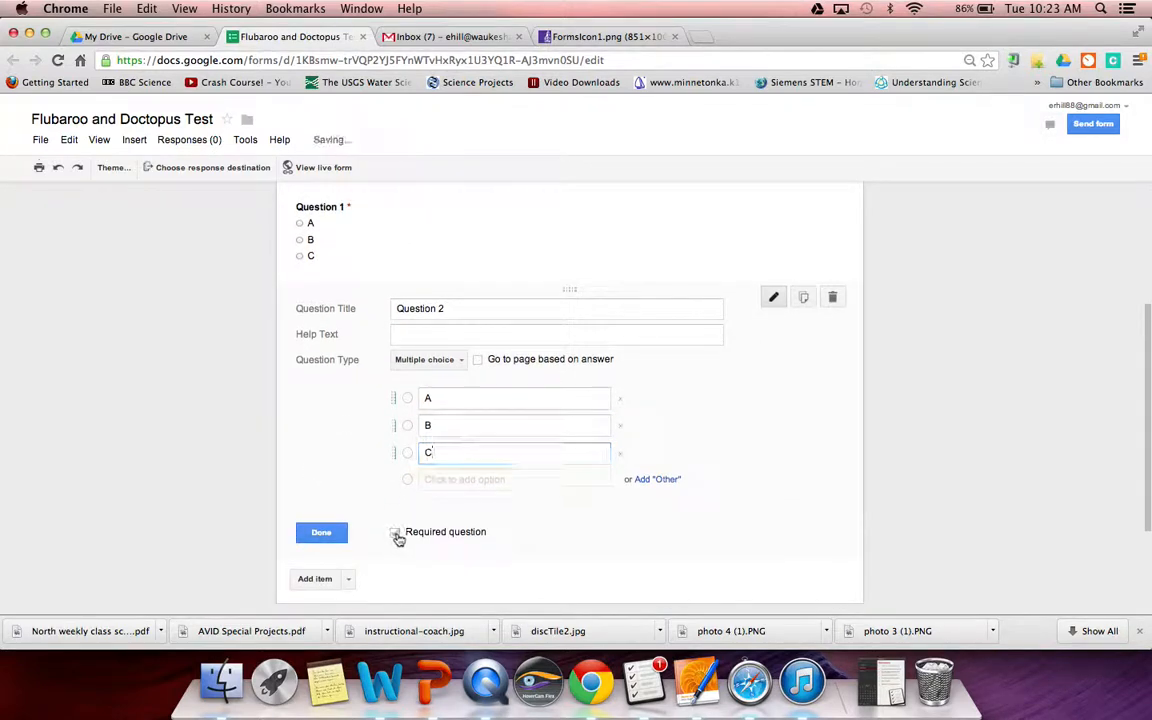
pyautogui.click(321, 532)
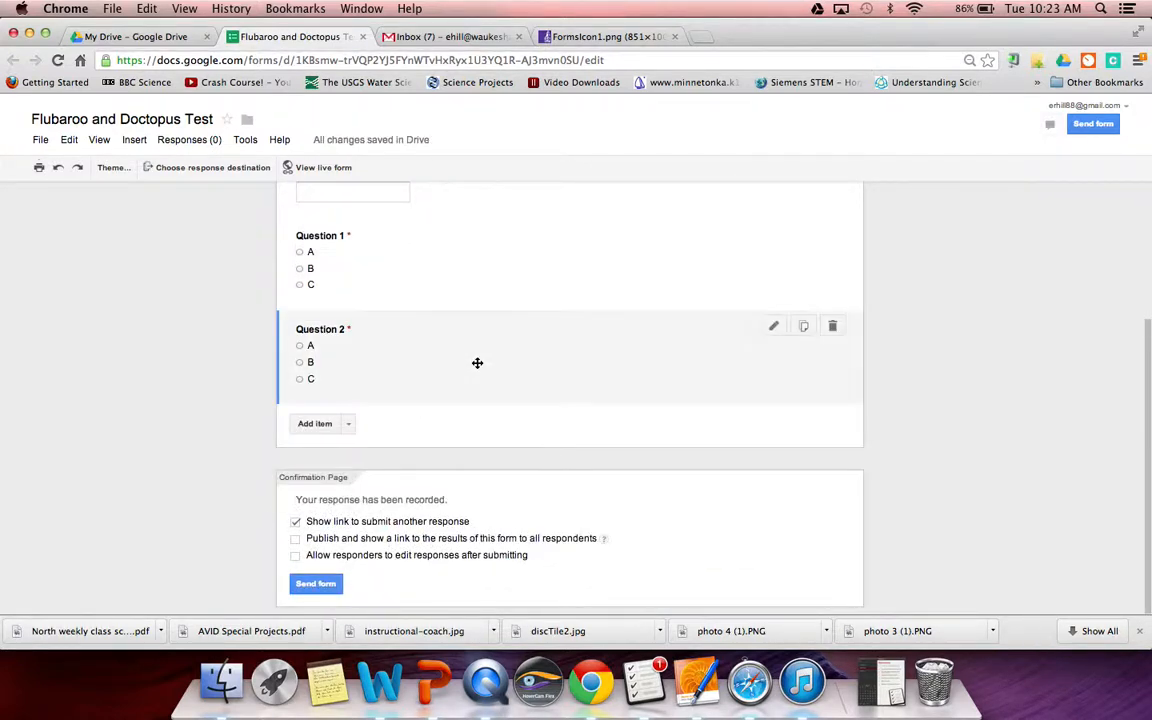
pyautogui.scroll(2, 477, 363)
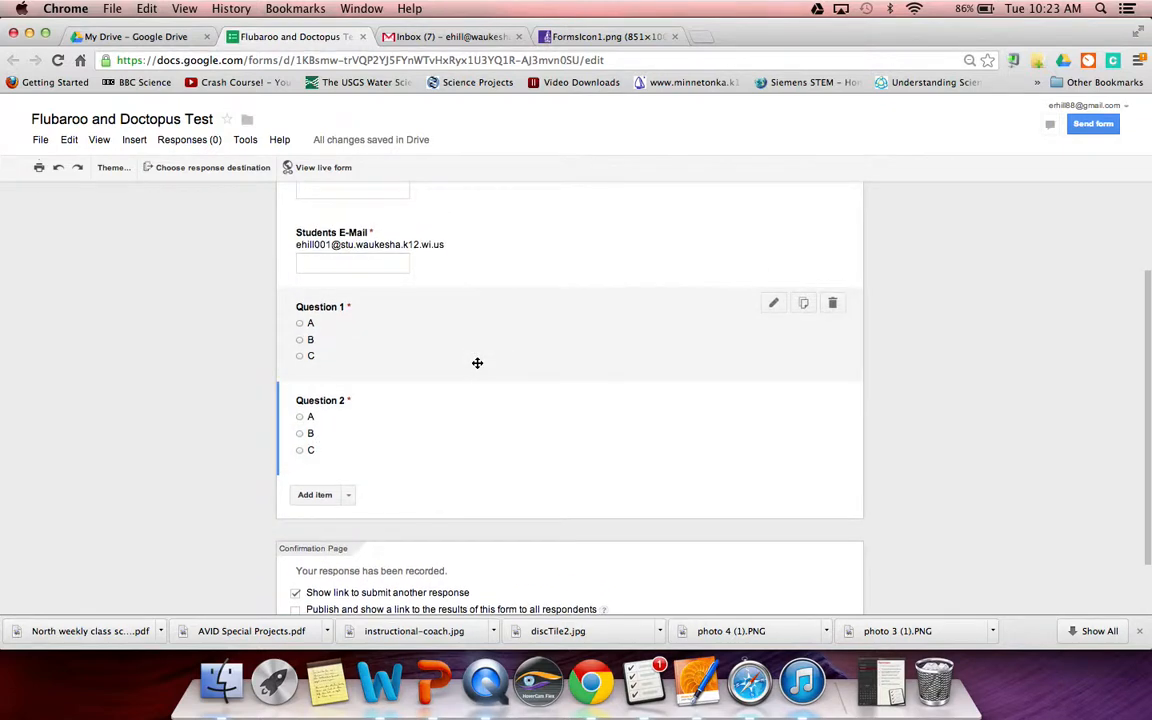
pyautogui.scroll(4, 477, 363)
pyautogui.scroll(-3, 477, 363)
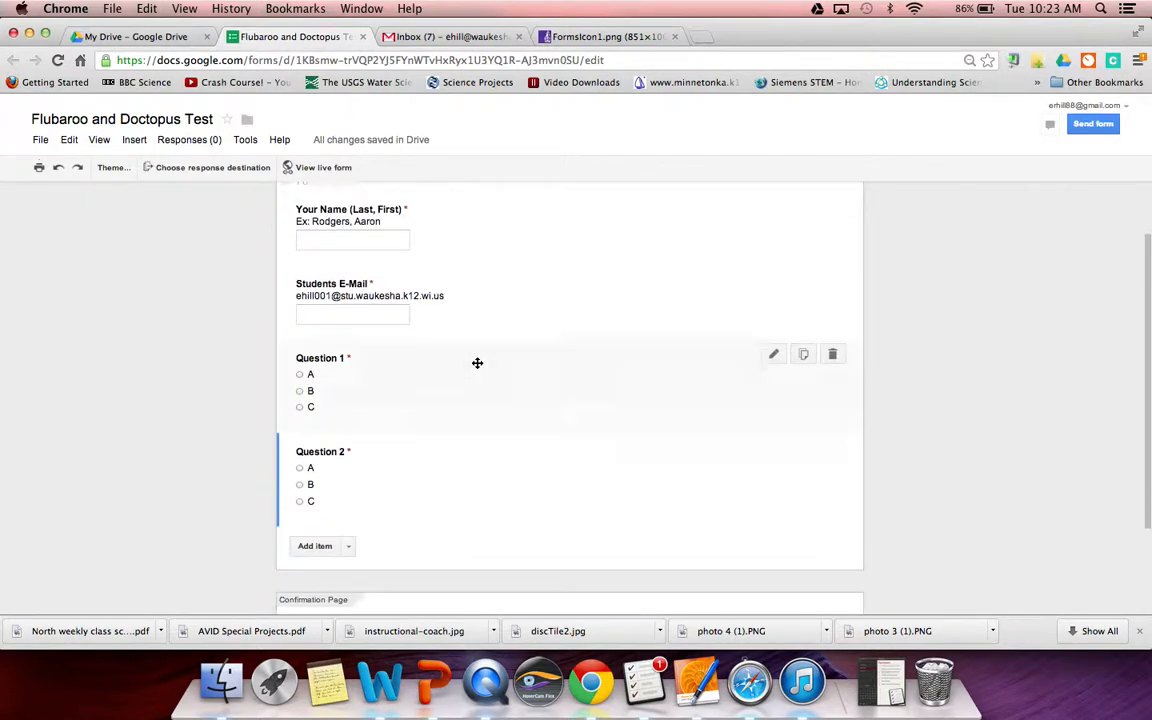
pyautogui.scroll(-3, 477, 363)
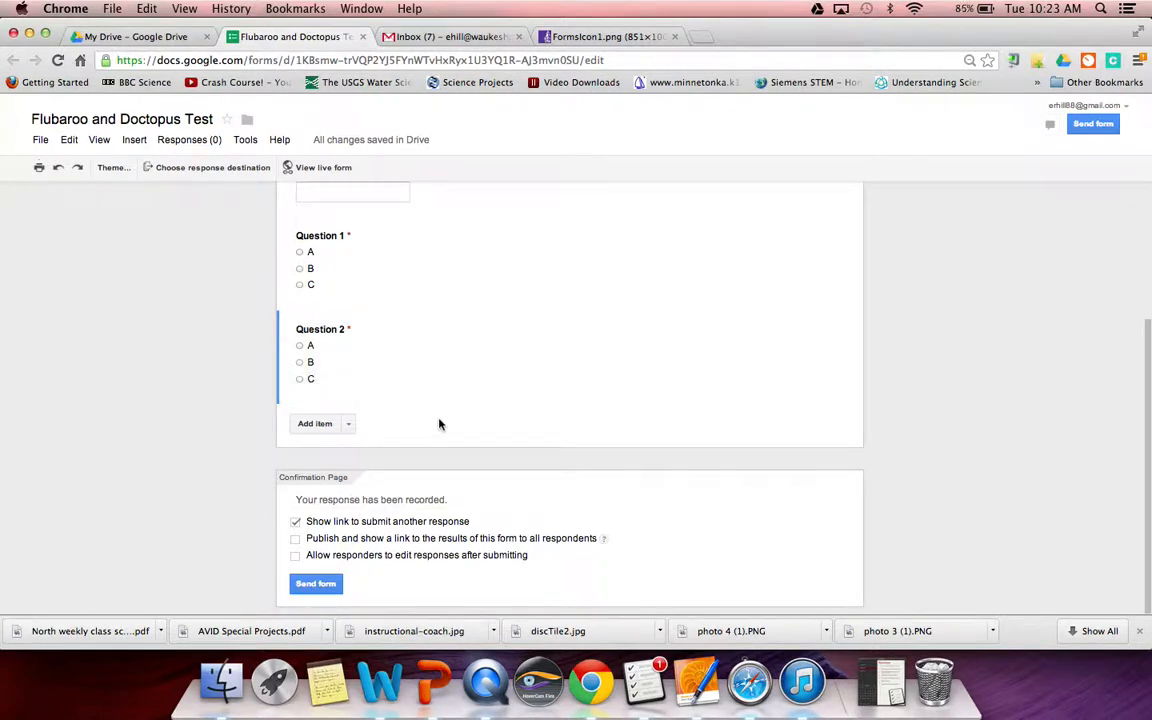
# - Send responses to a new spreadsheet, 'Flubaroo and Doctopus Test (Responses)'
pyautogui.click(258, 175)
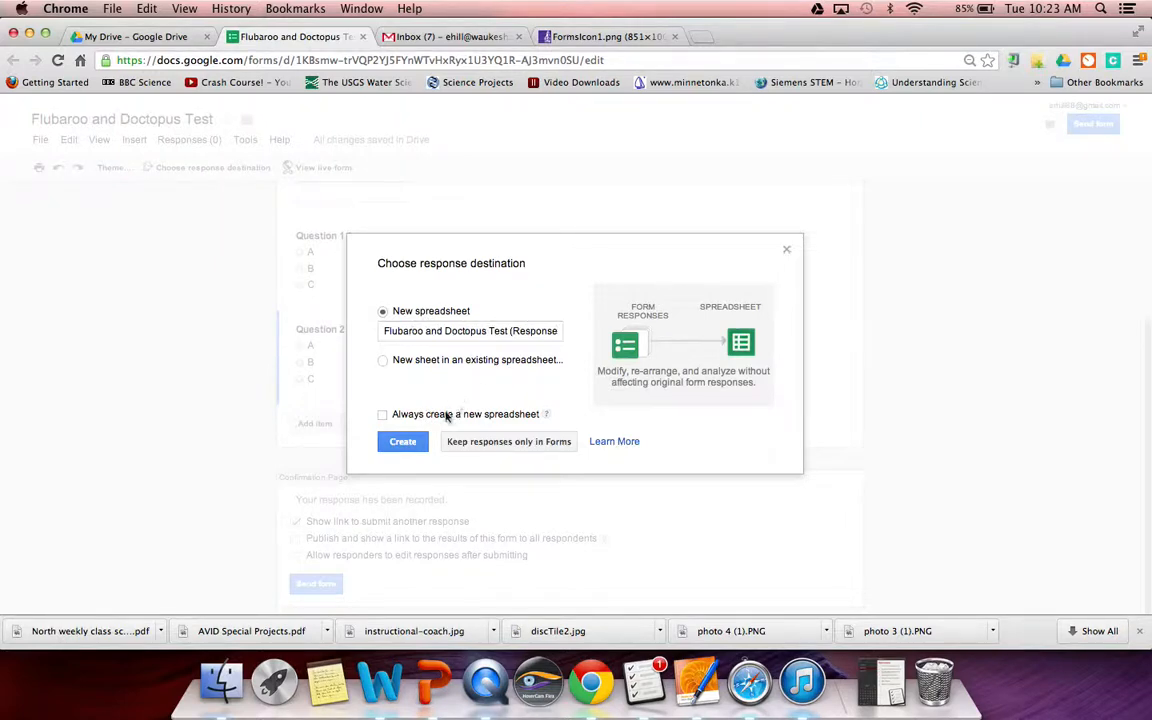
pyautogui.click(404, 441)
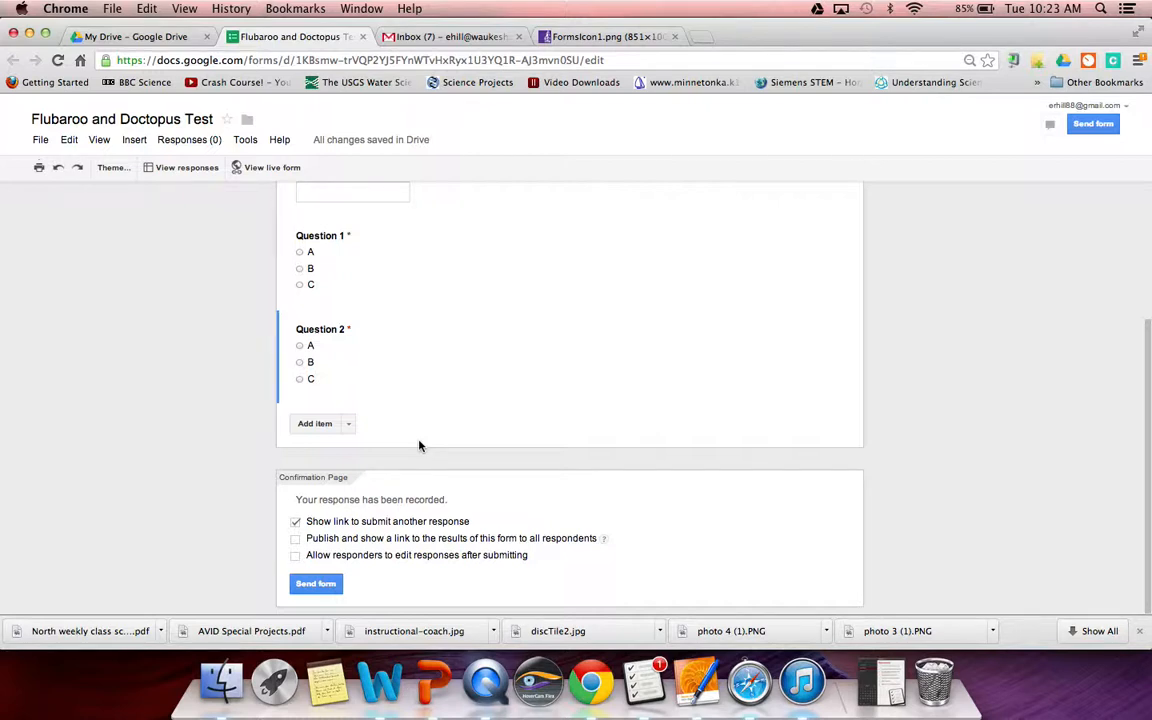
pyautogui.scroll(5, 419, 446)
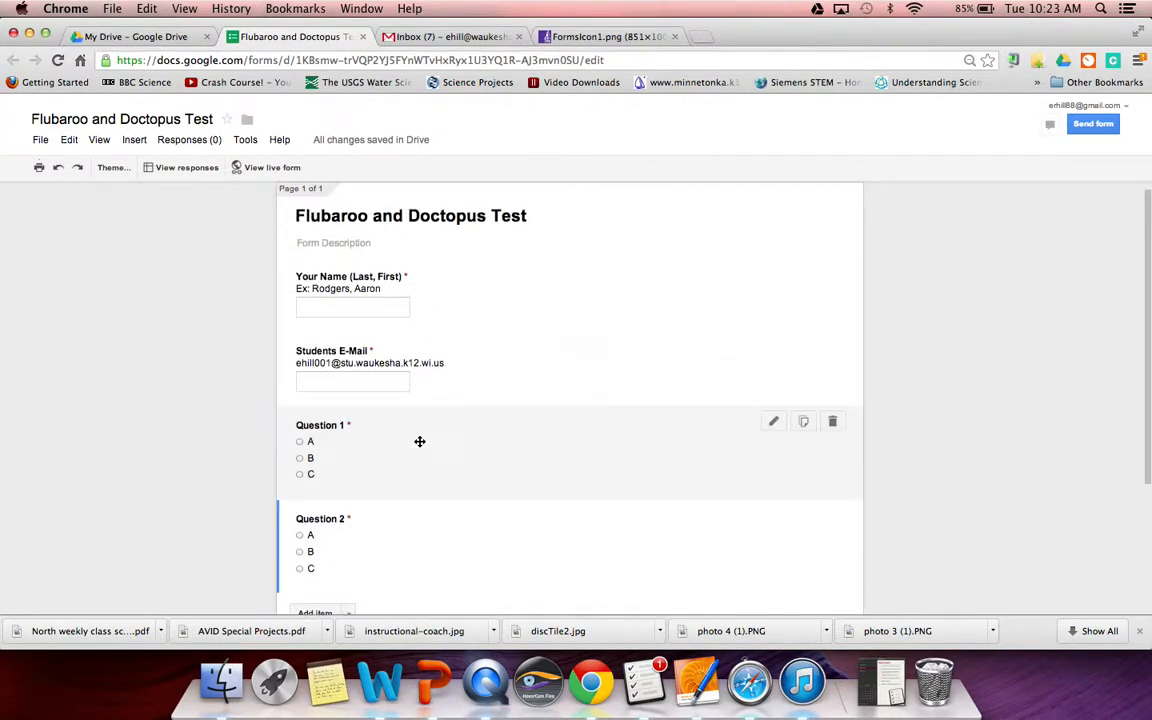
# - On the live form, submit the answer key 'Key, Answer' with a teacher e-mail, choosing A for both questions
pyautogui.click(266, 167)
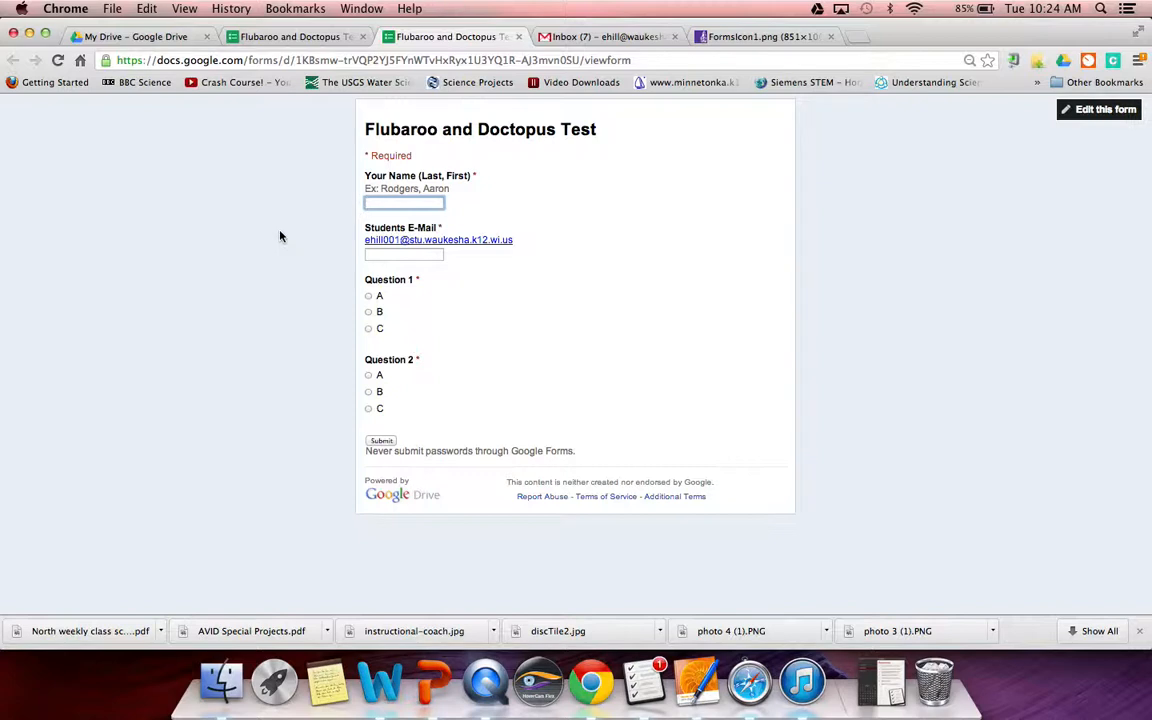
pyautogui.write('Key, Answer')
pyautogui.click(381, 256)
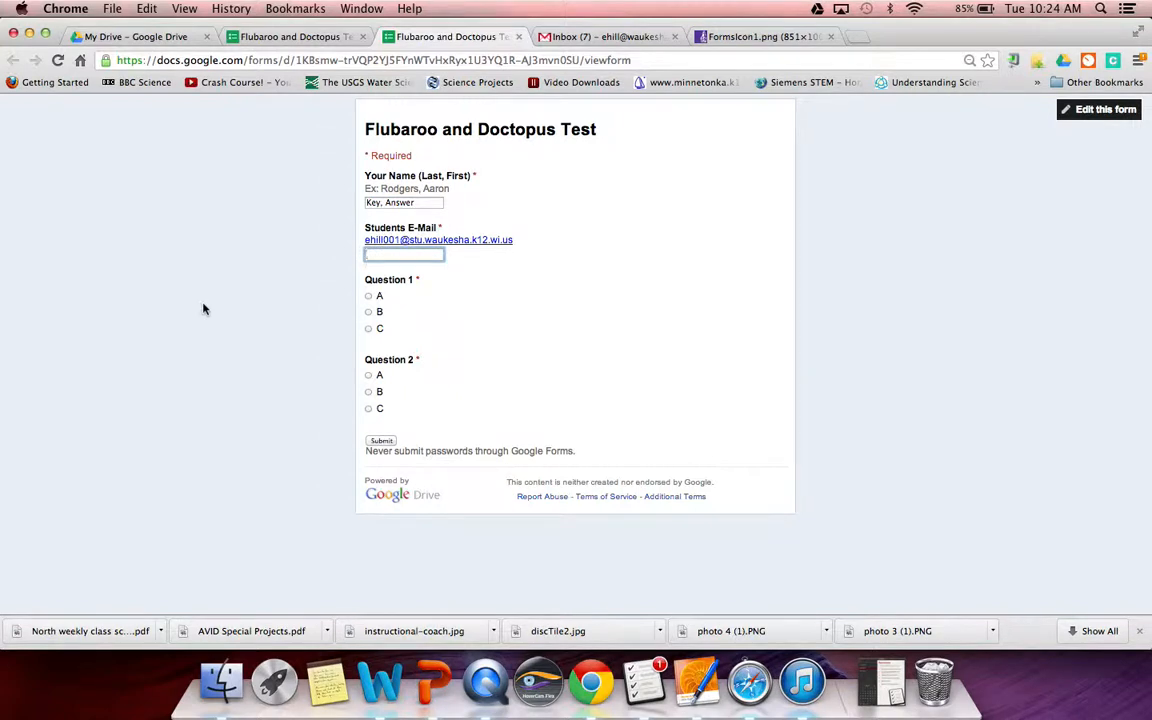
pyautogui.click(369, 297)
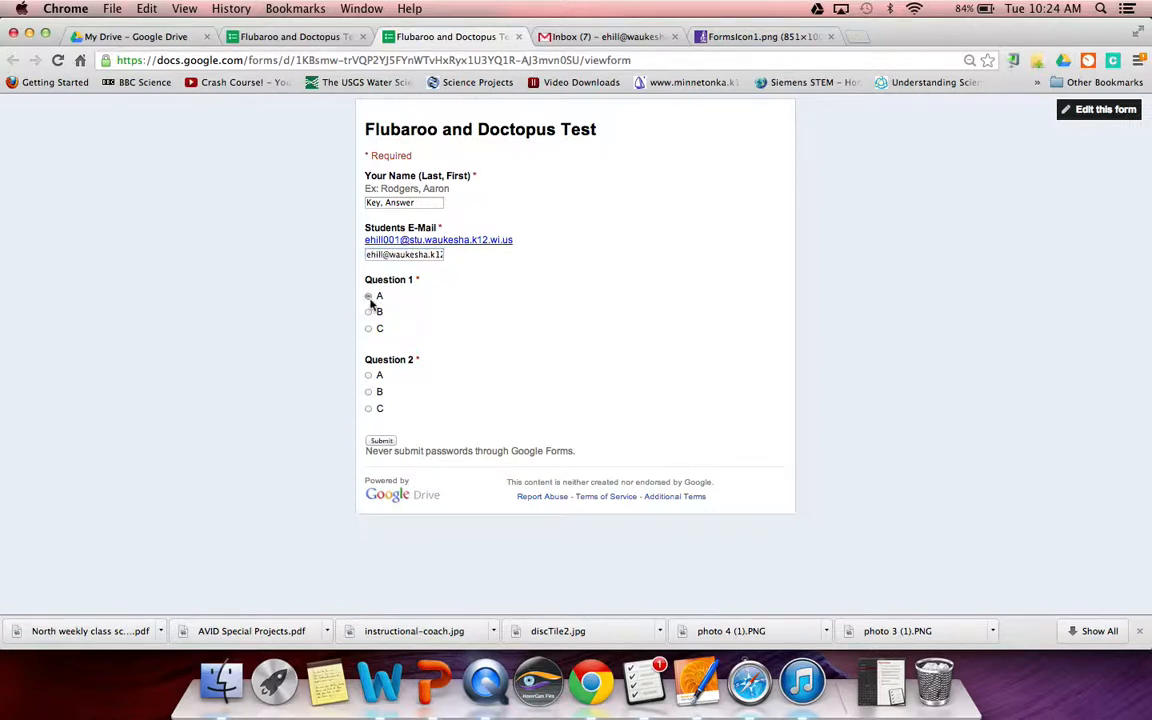
pyautogui.click(369, 376)
pyautogui.click(390, 442)
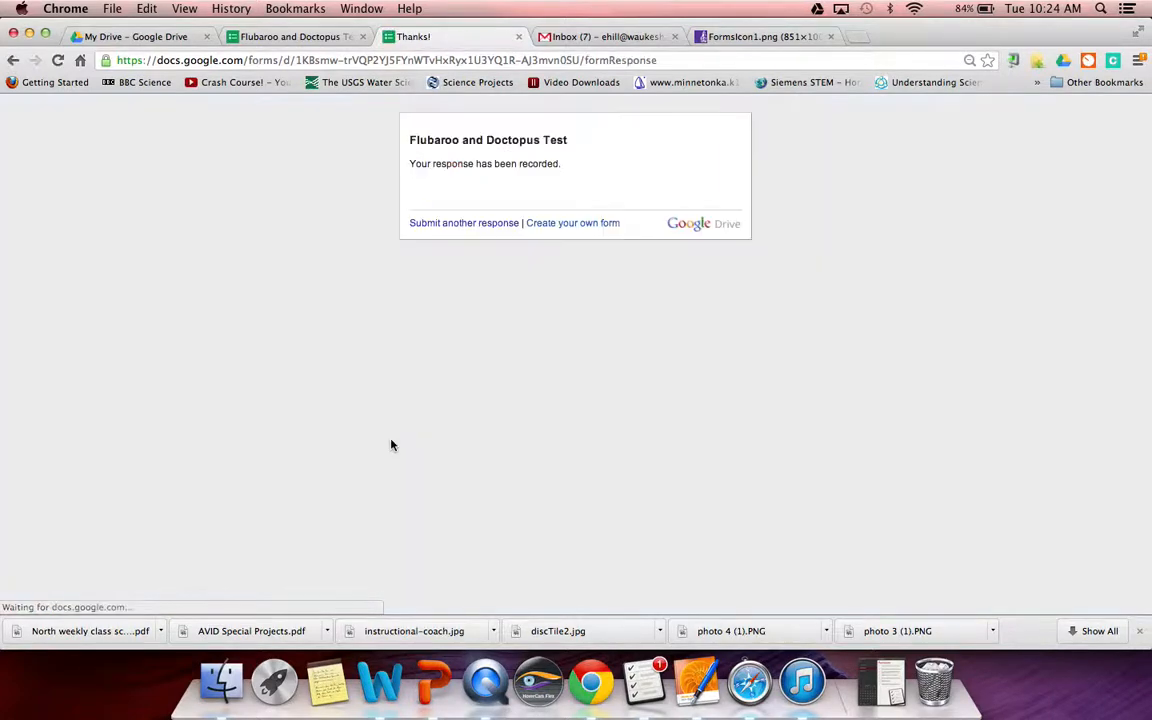
# - Submit a student's response with name and e-mail, answering B for Question 1 and A for Question 2
pyautogui.click(478, 223)
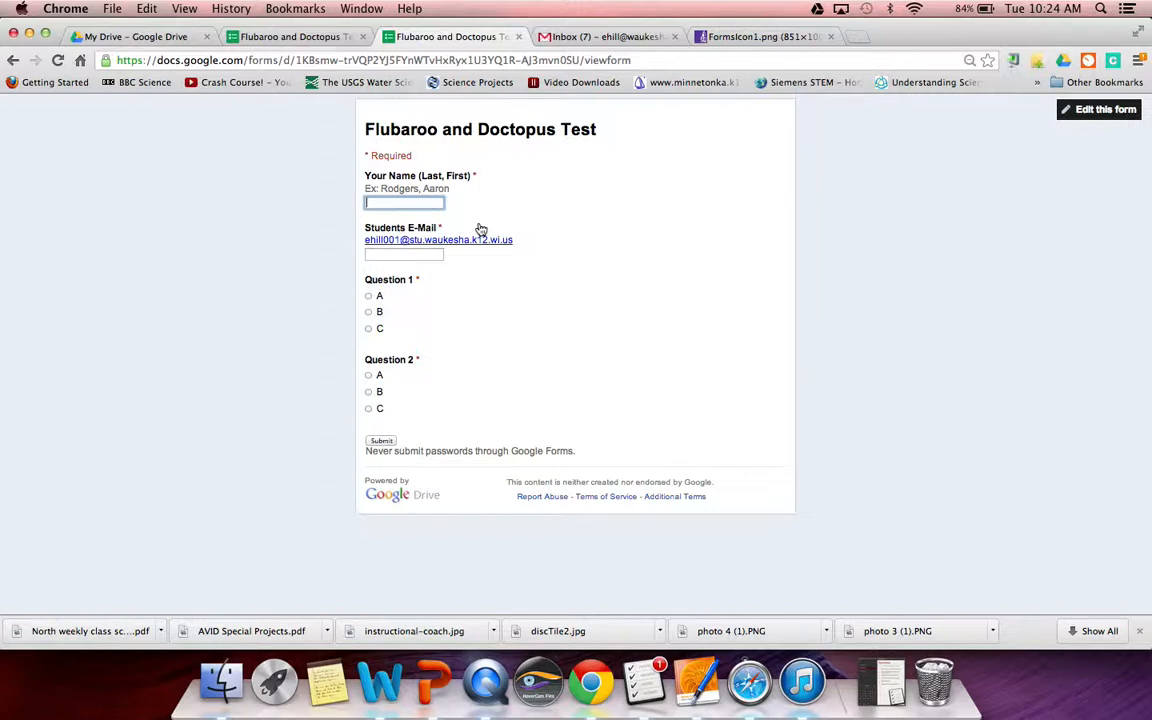
pyautogui.press('Tab')
pyautogui.press('Tab')
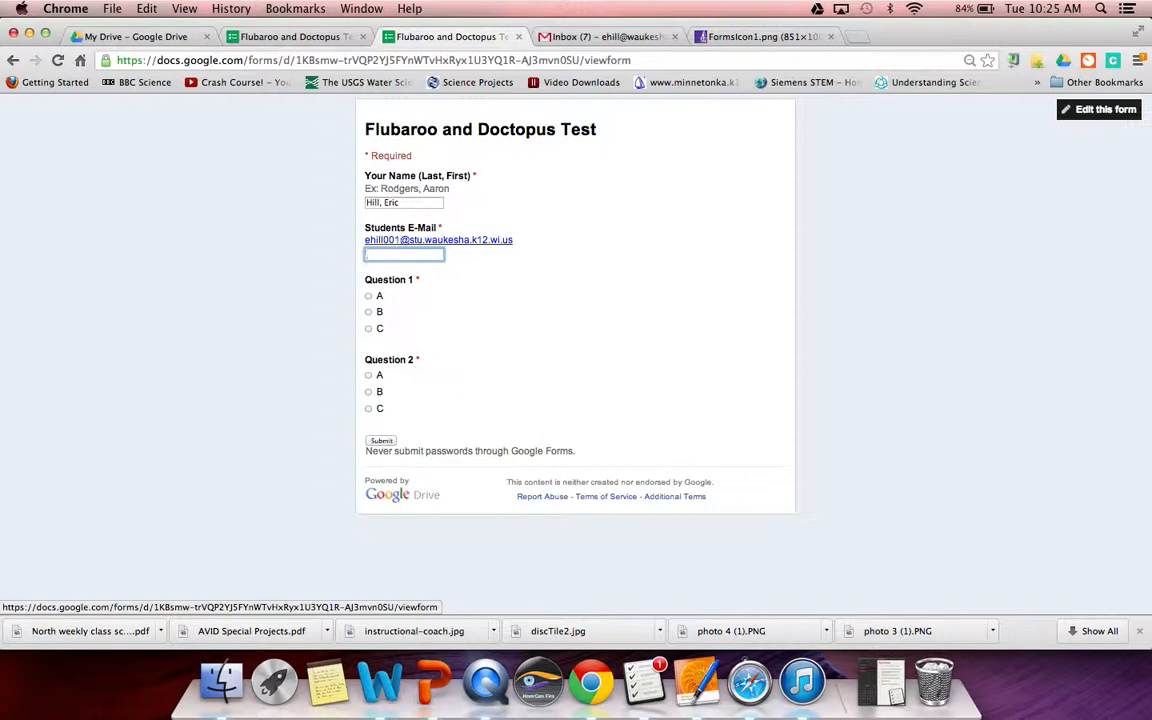
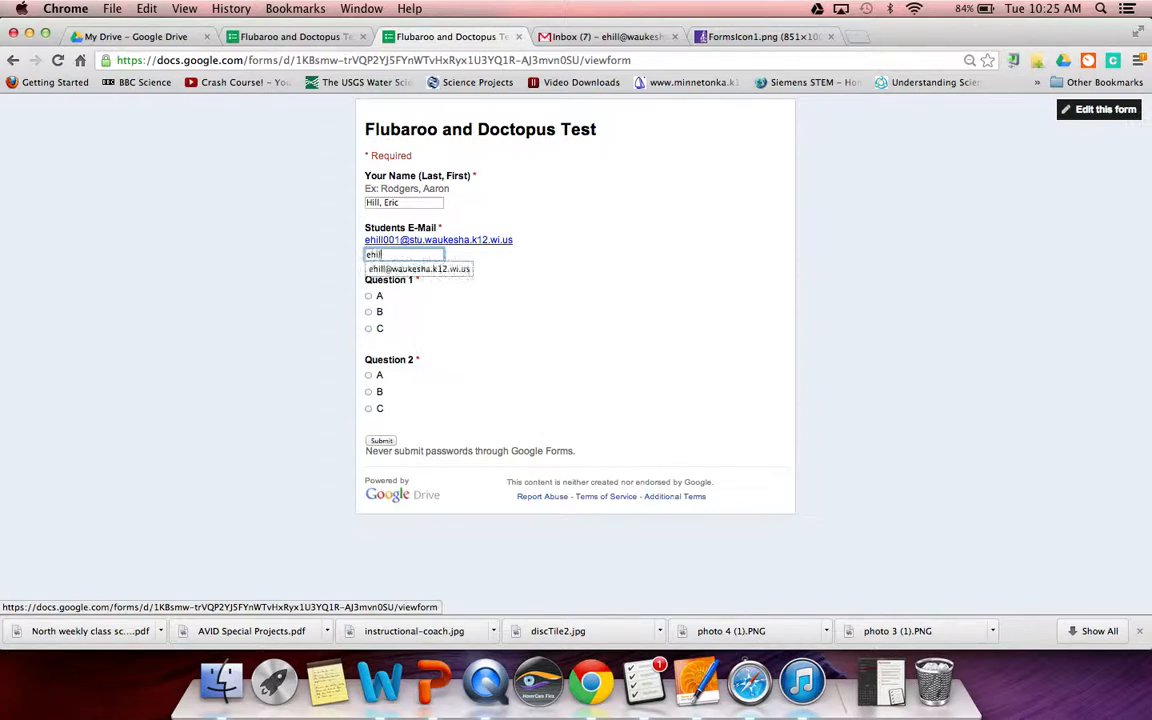
pyautogui.click(457, 270)
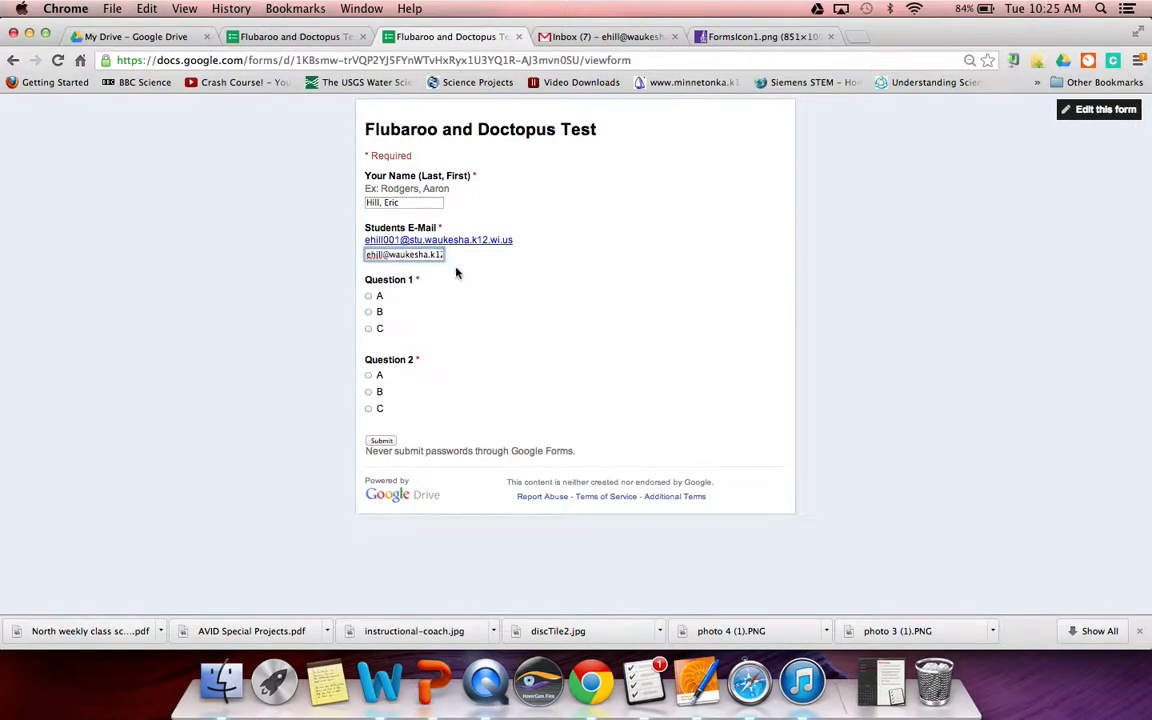
pyautogui.click(368, 312)
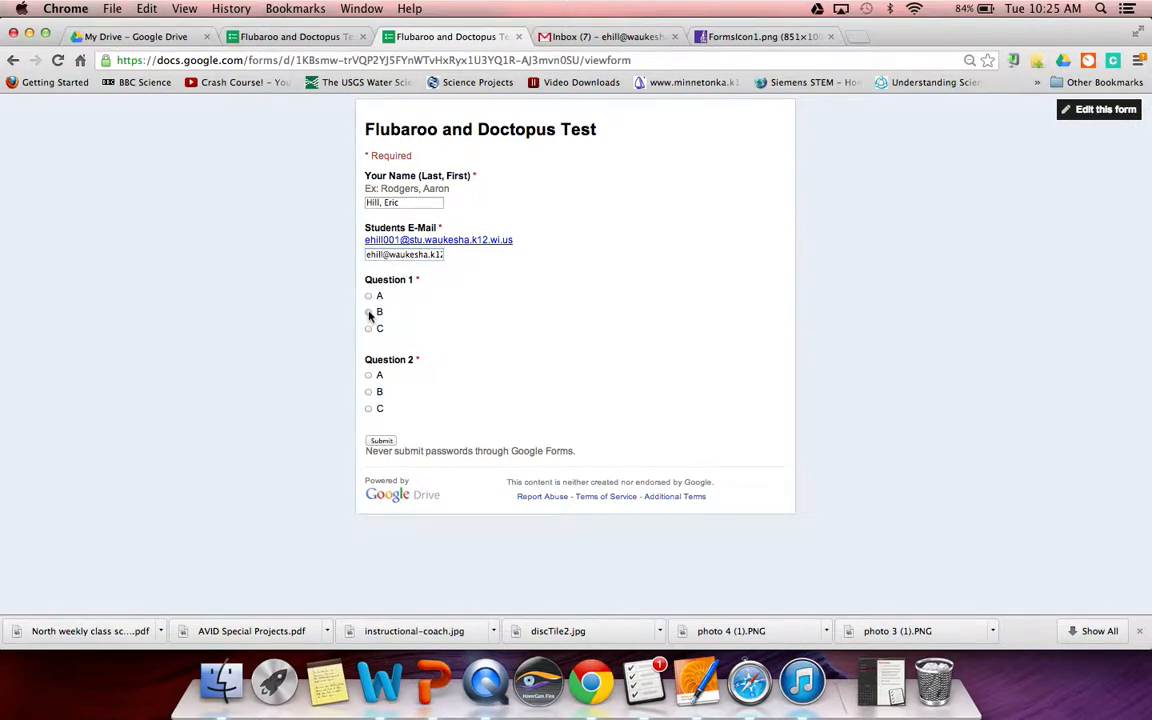
pyautogui.click(368, 375)
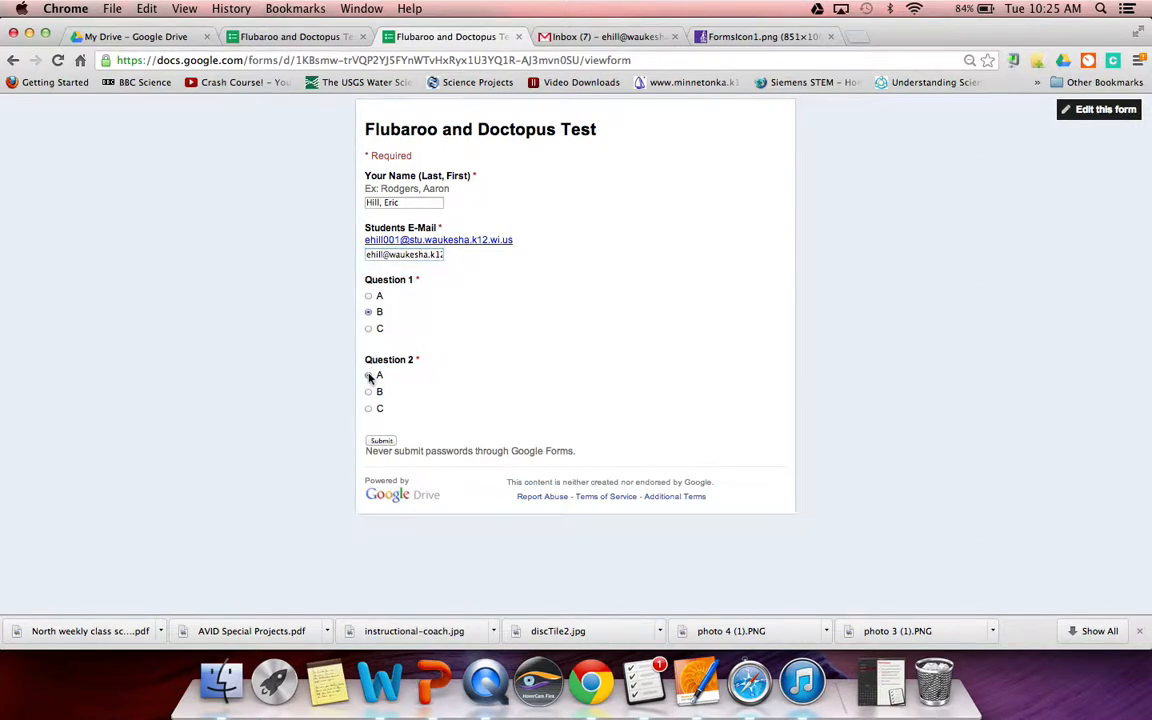
pyautogui.click(384, 443)
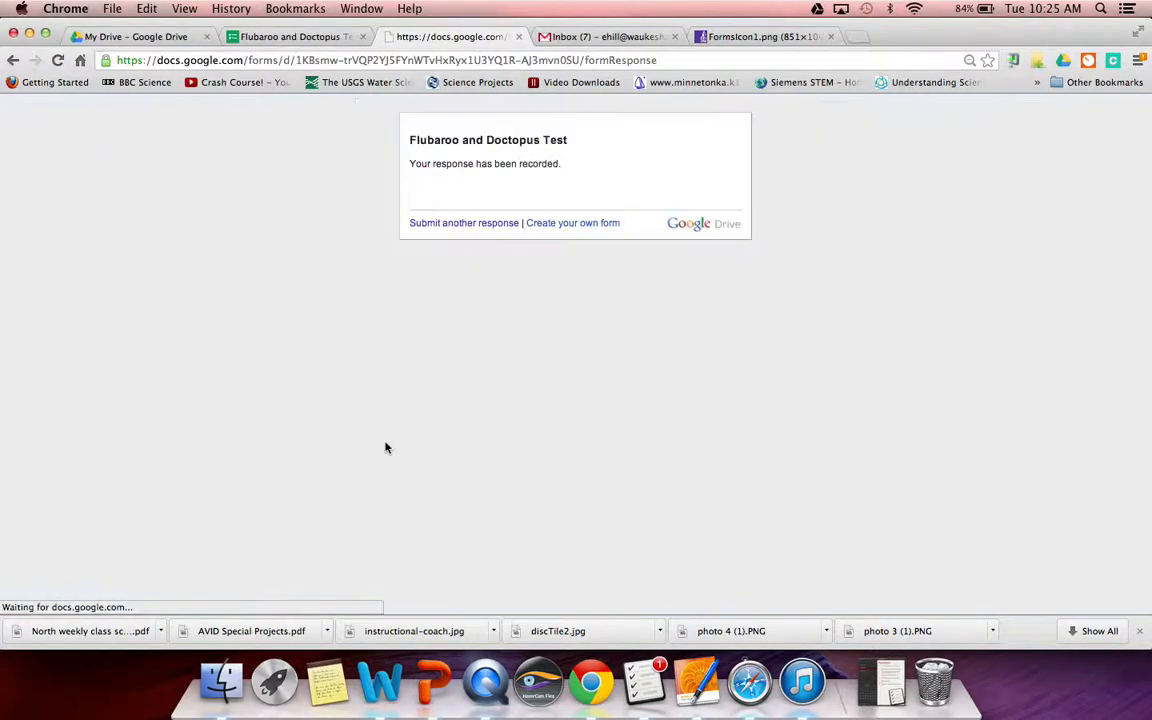
pyautogui.click(463, 223)
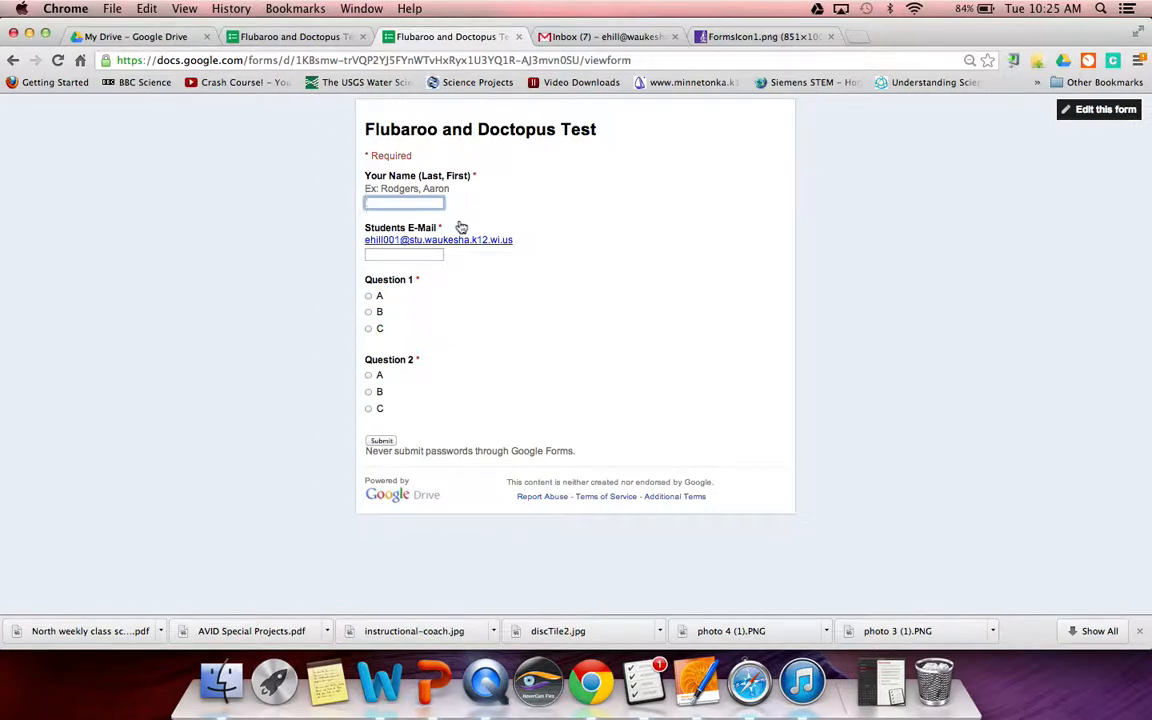
# - Submit another student's response with name and e-mail, answering A for Question 1 and C for Question 2
pyautogui.click(431, 254)
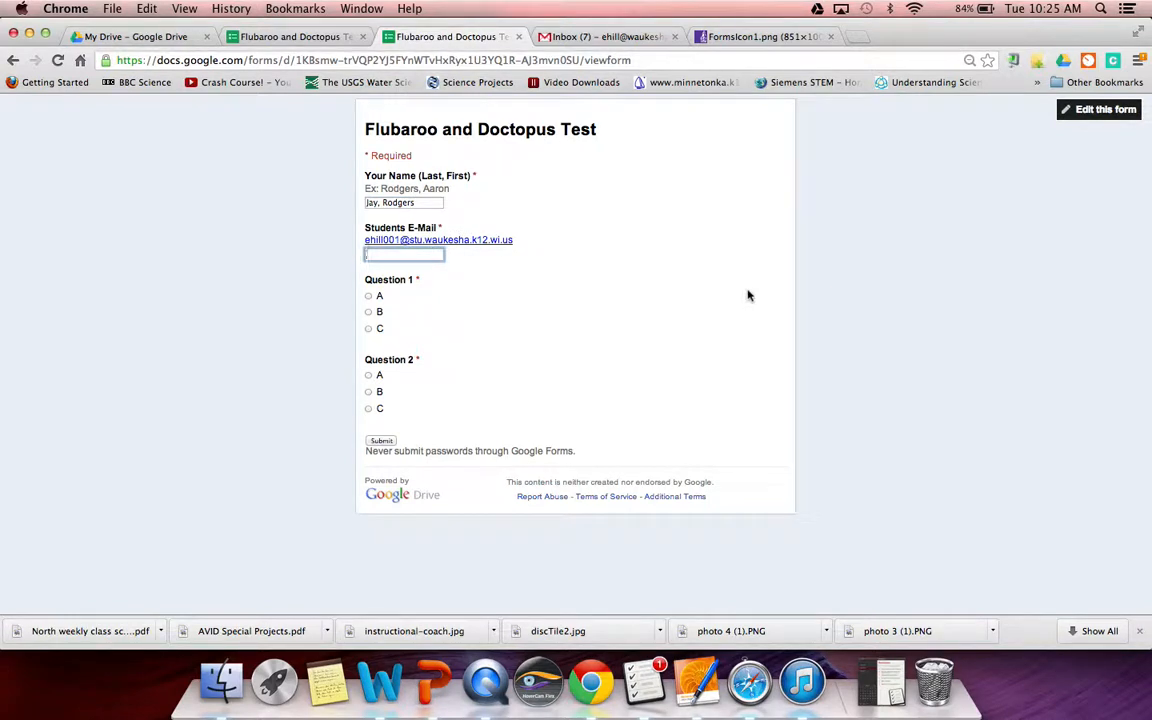
pyautogui.click(369, 297)
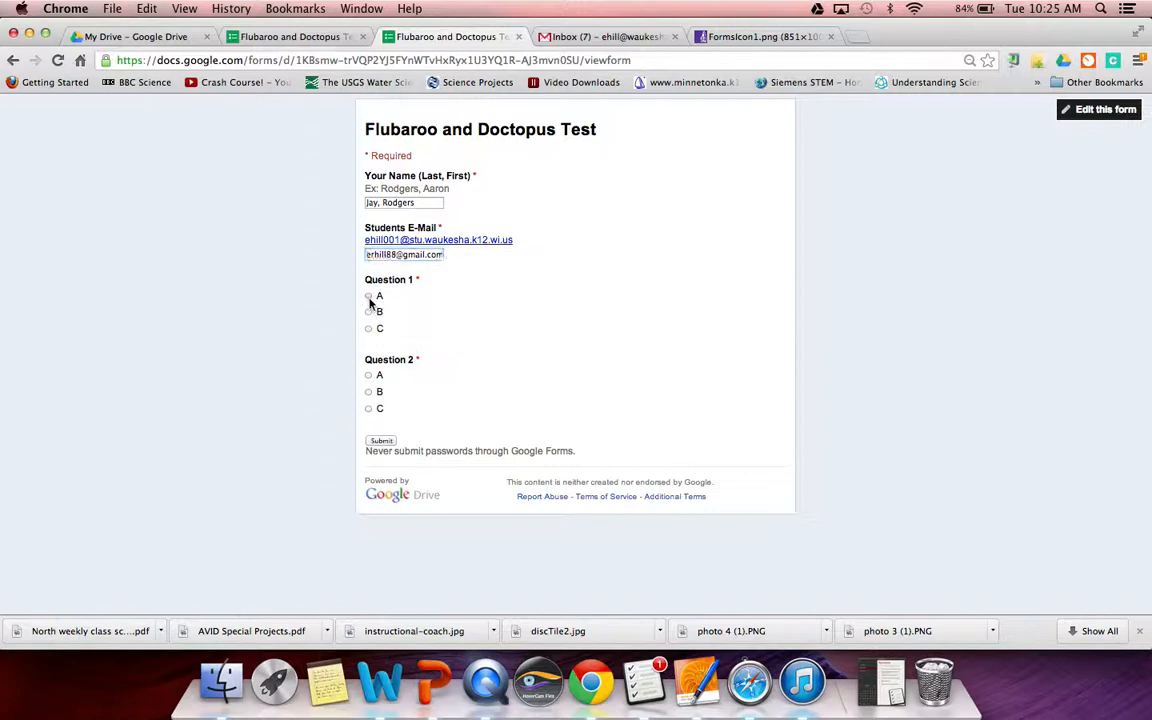
pyautogui.click(369, 410)
pyautogui.click(380, 441)
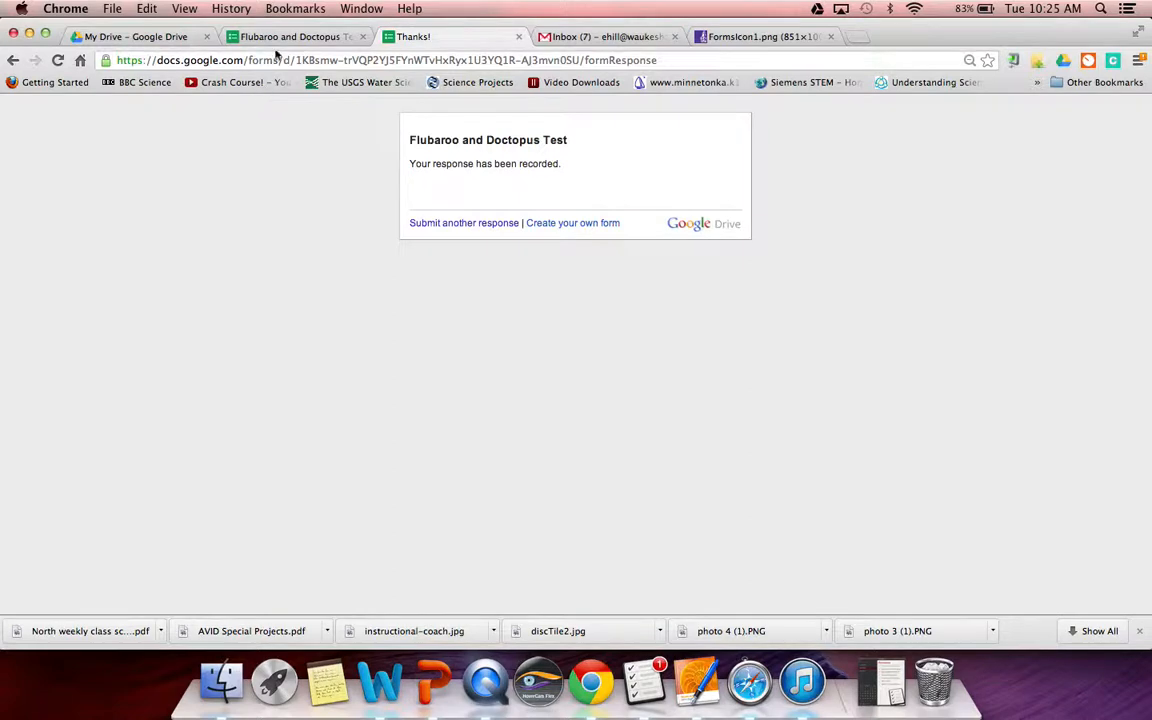
# - Close the Thanks! and form editor tabs, then open the Flubaroo and Doctopus Test (Responses) spreadsheet from My Drive
pyautogui.click(518, 37)
pyautogui.click(365, 37)
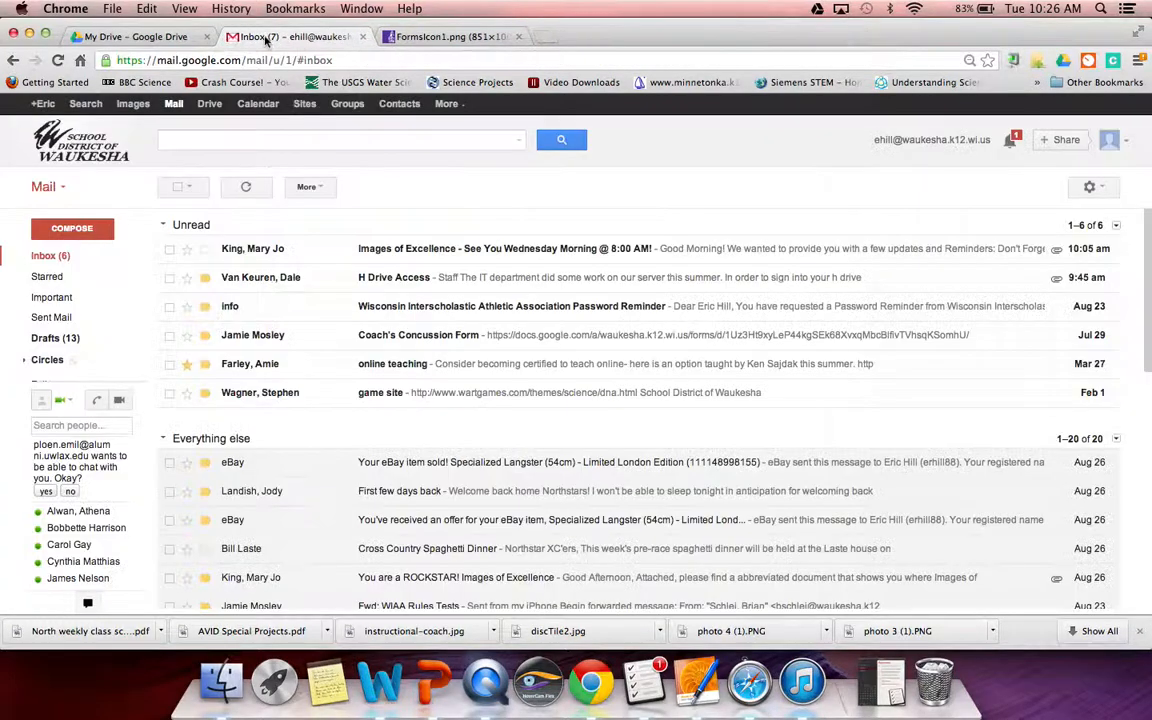
pyautogui.click(135, 36)
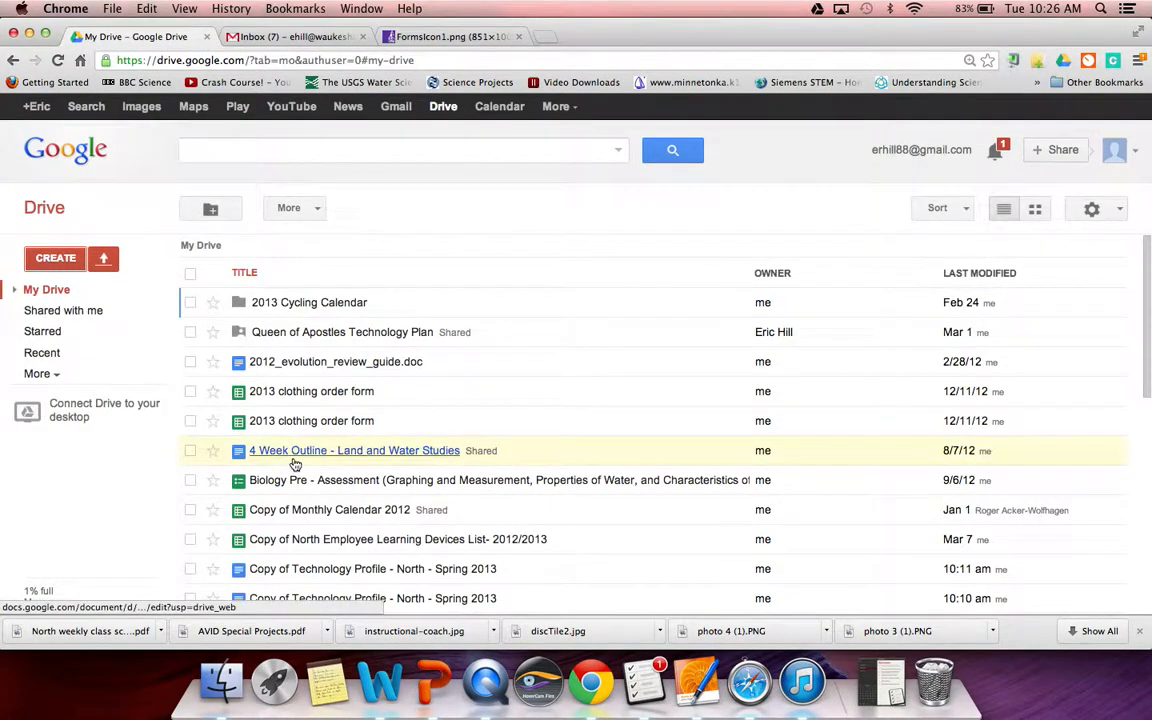
pyautogui.scroll(-5, 296, 464)
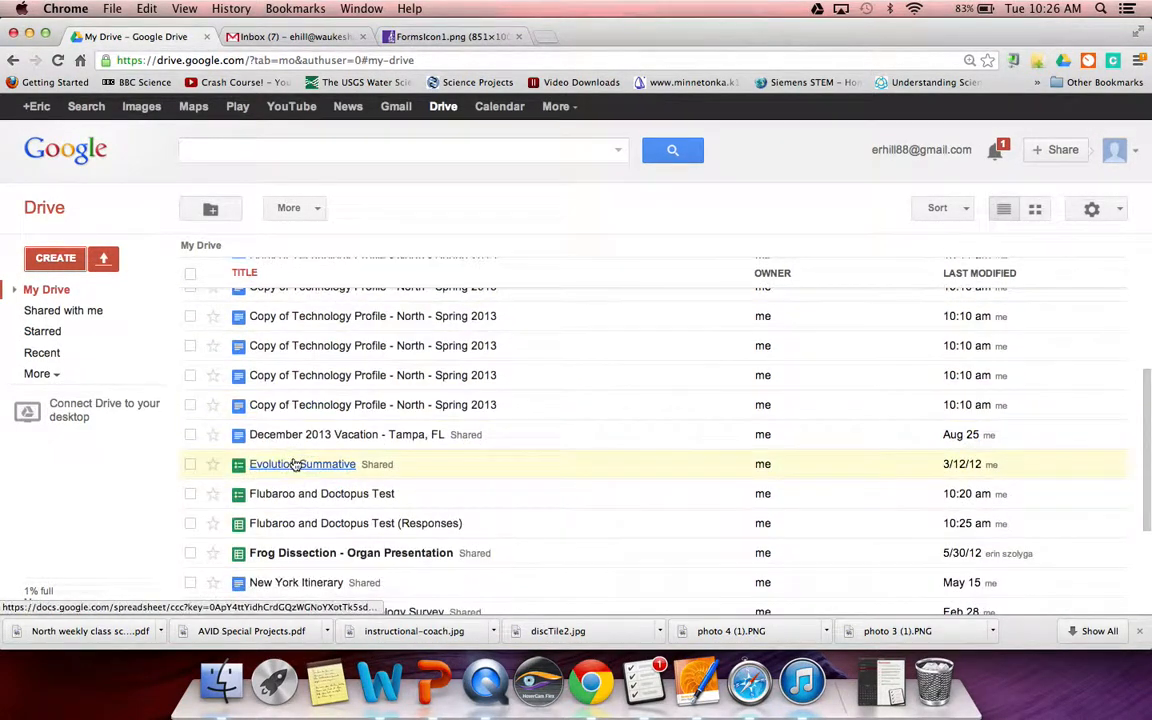
pyautogui.scroll(-1, 296, 464)
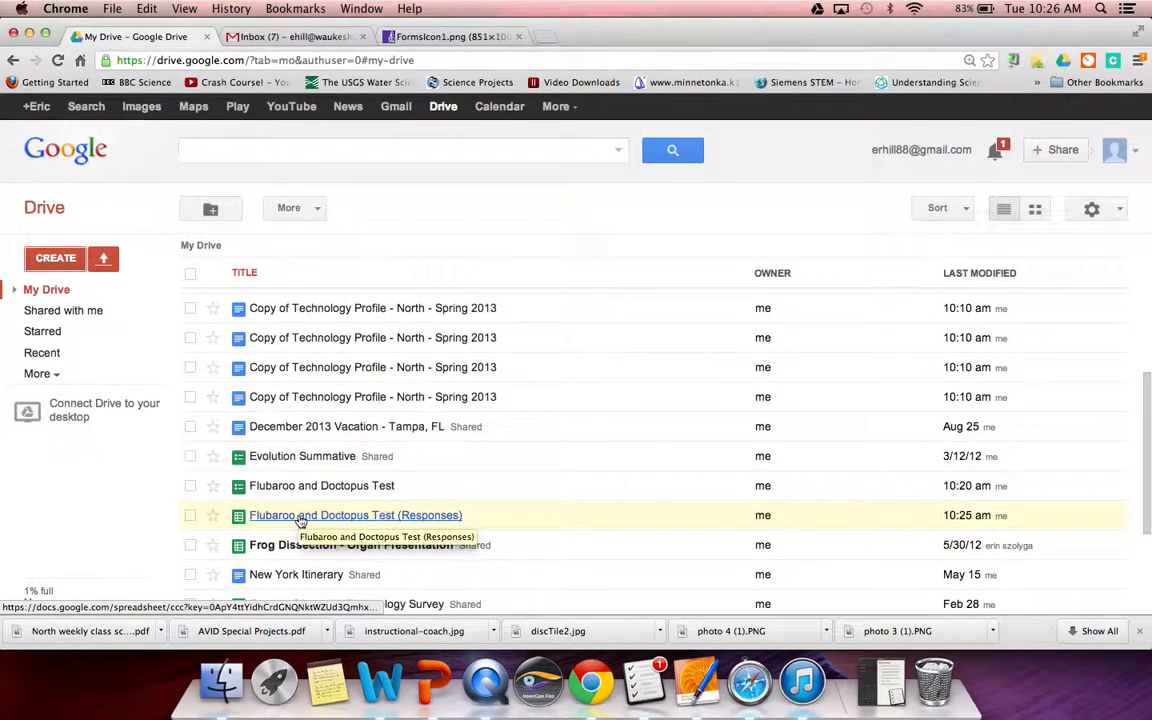
pyautogui.click(300, 517)
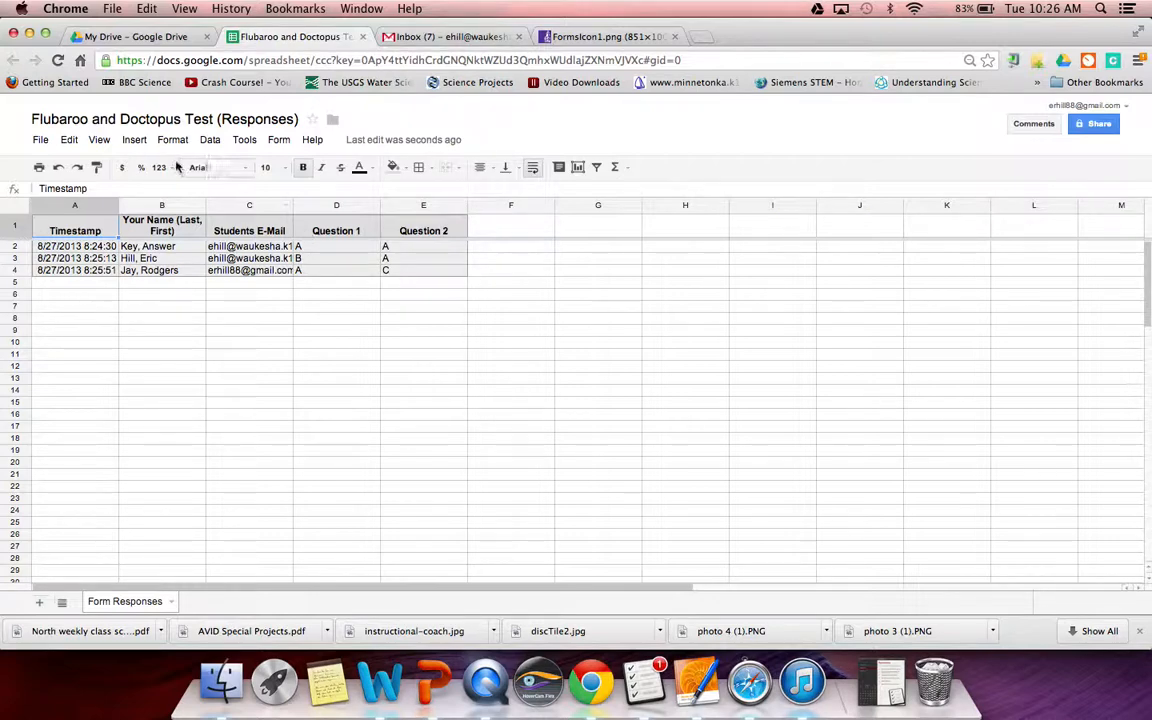
# - Search the Tools > Script gallery for Flubaroo
pyautogui.click(244, 141)
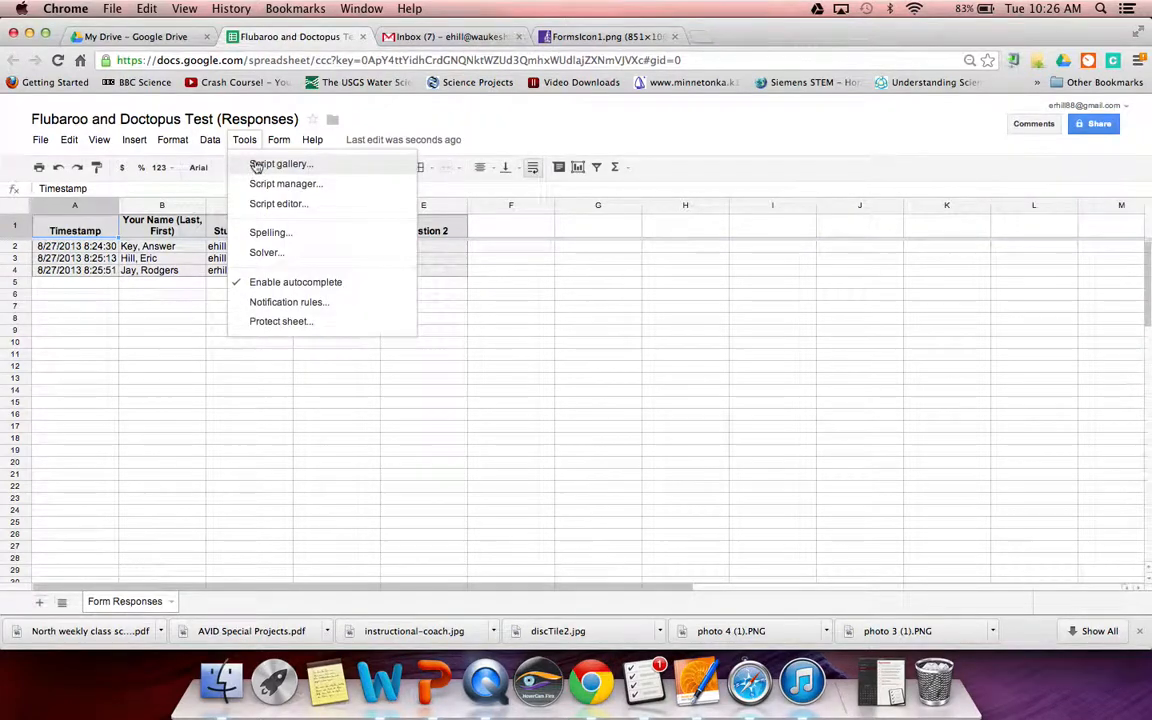
pyautogui.click(257, 165)
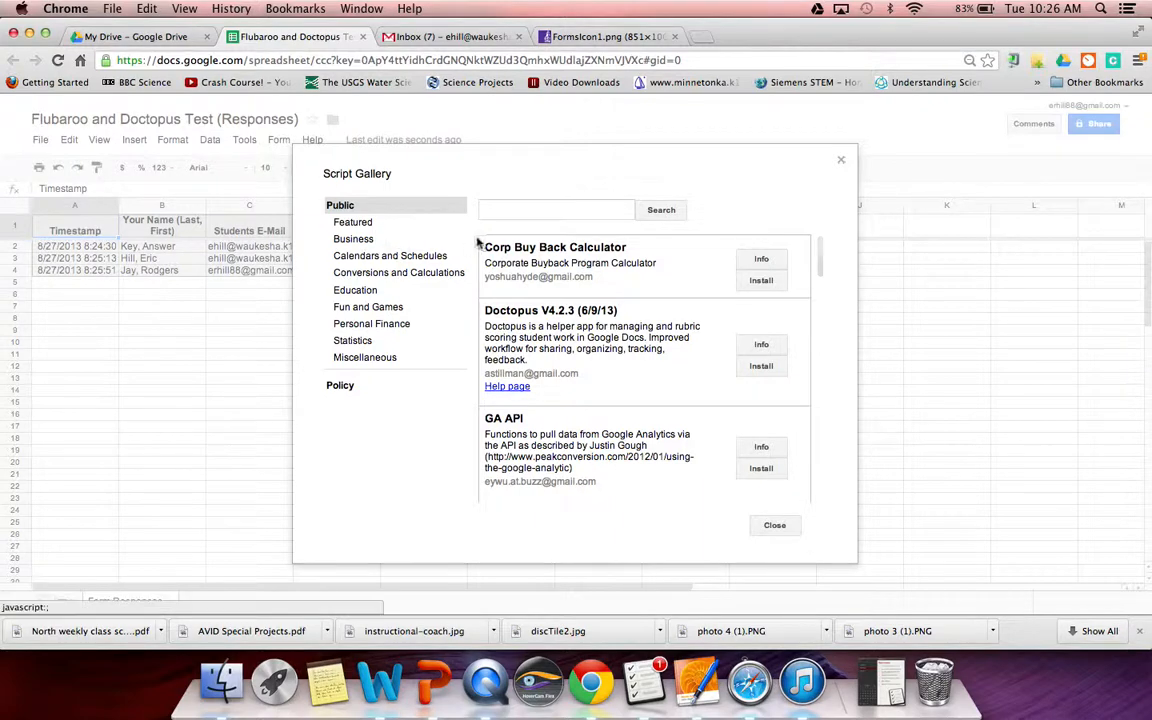
pyautogui.click(515, 212)
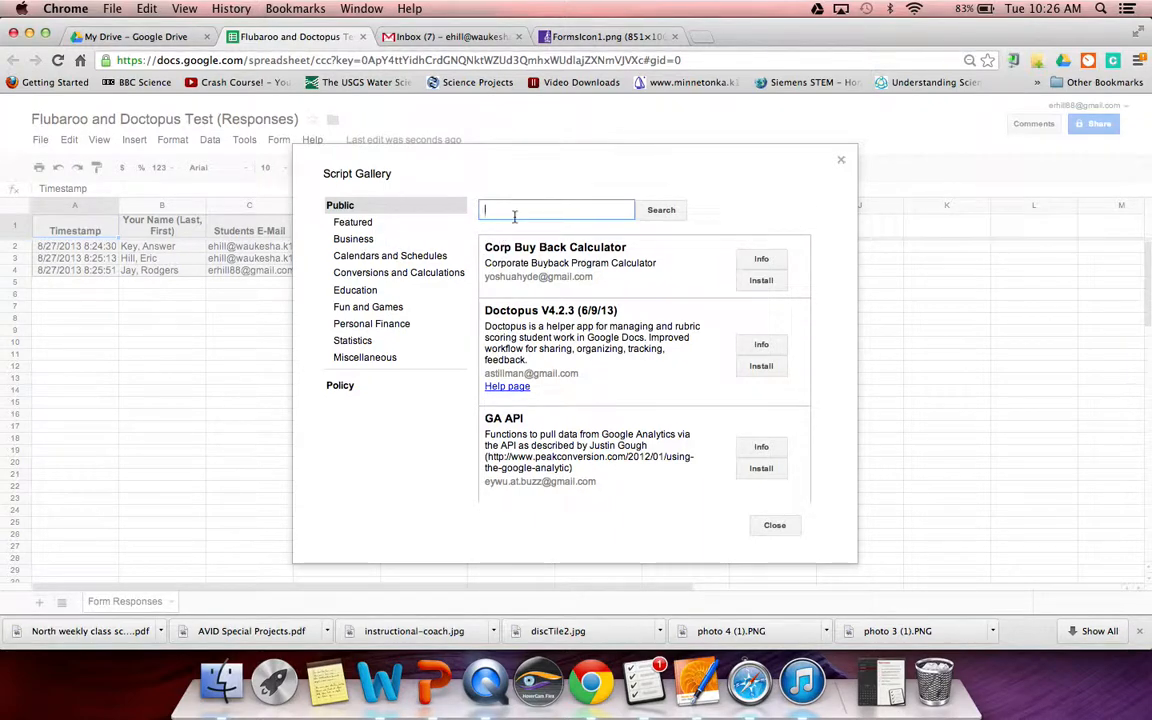
pyautogui.write('Flubaroo')
pyautogui.press('Return')
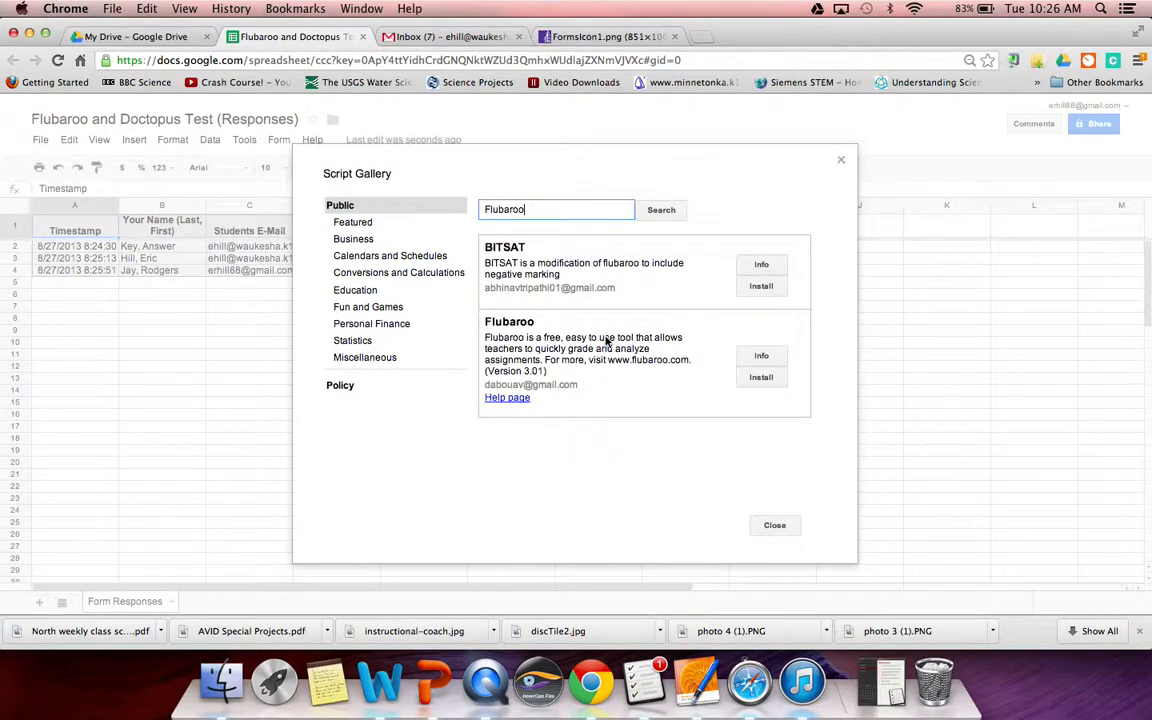
# - Install Flubaroo, authorize it and accept its permissions, then close the gallery
pyautogui.click(776, 381)
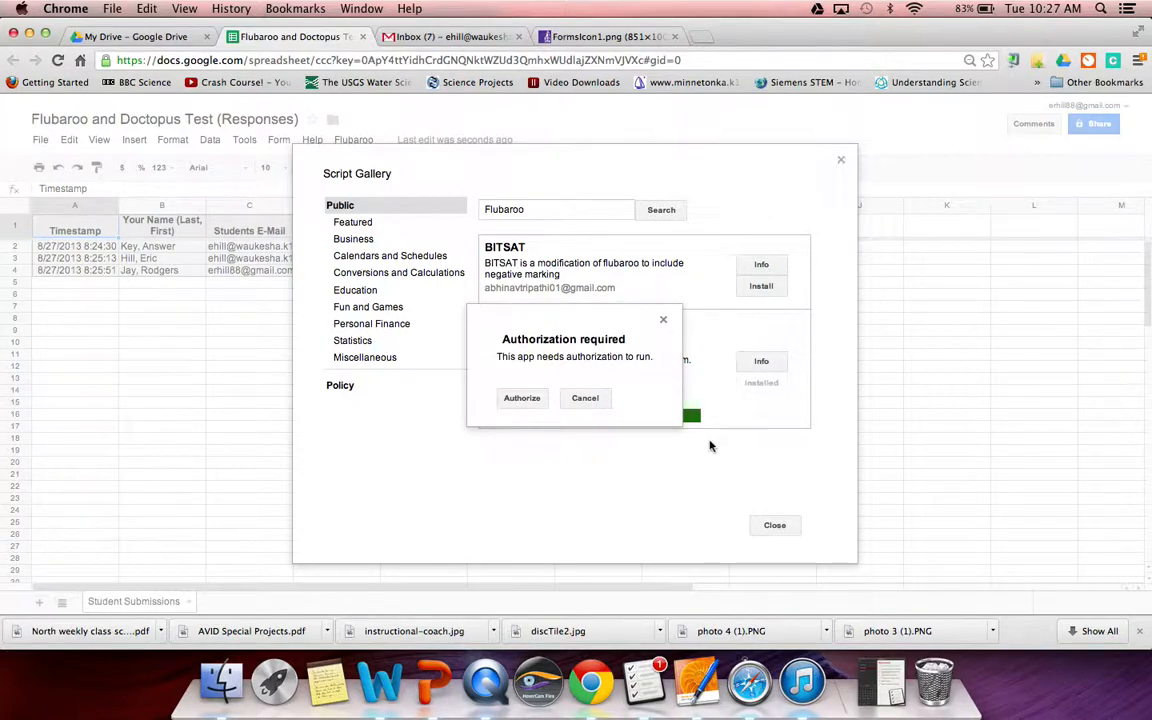
pyautogui.click(522, 398)
pyautogui.scroll(-3, 640, 480)
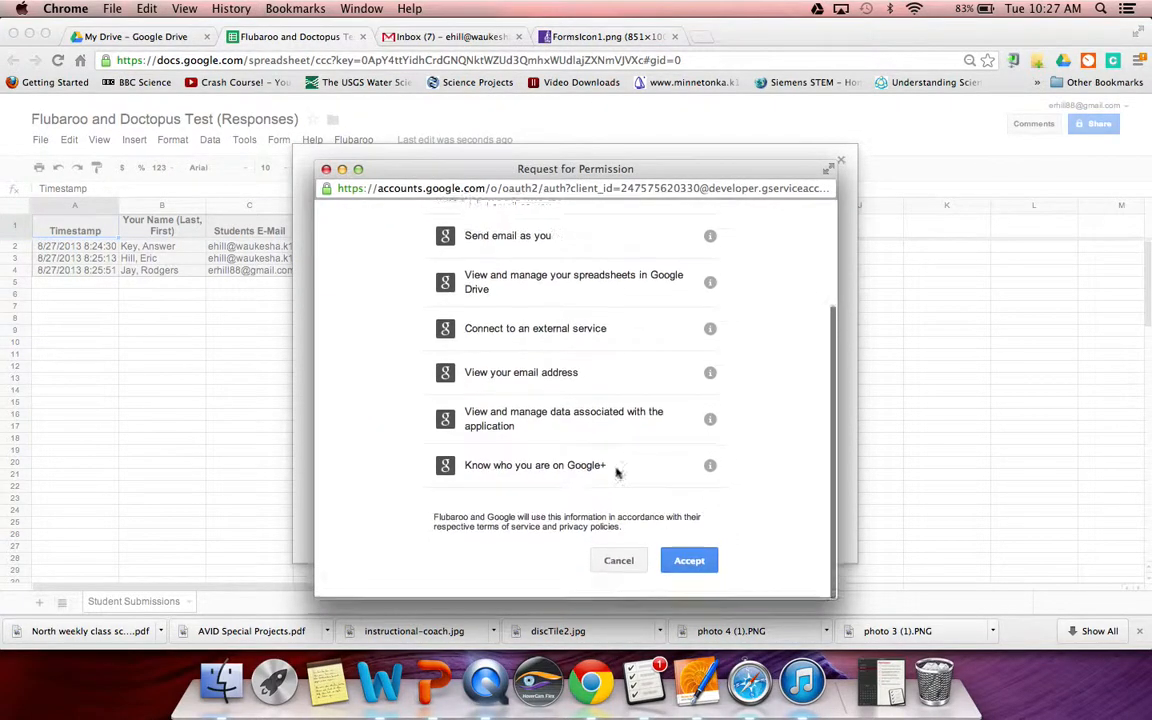
pyautogui.click(687, 565)
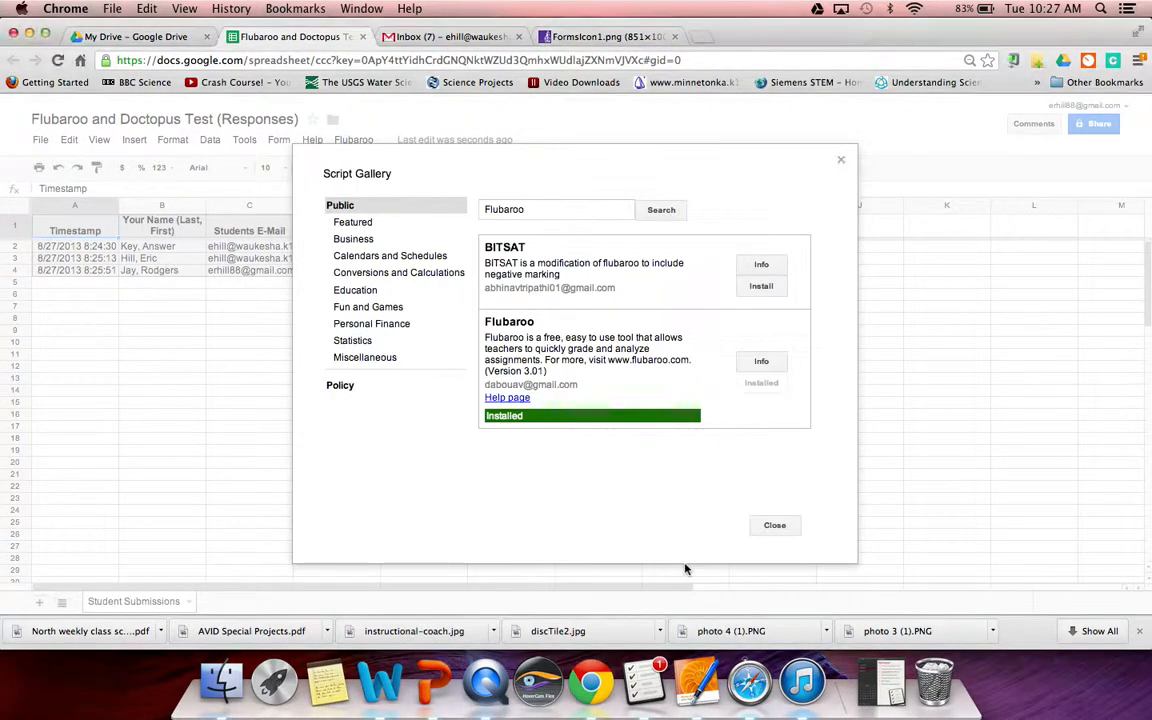
pyautogui.click(774, 525)
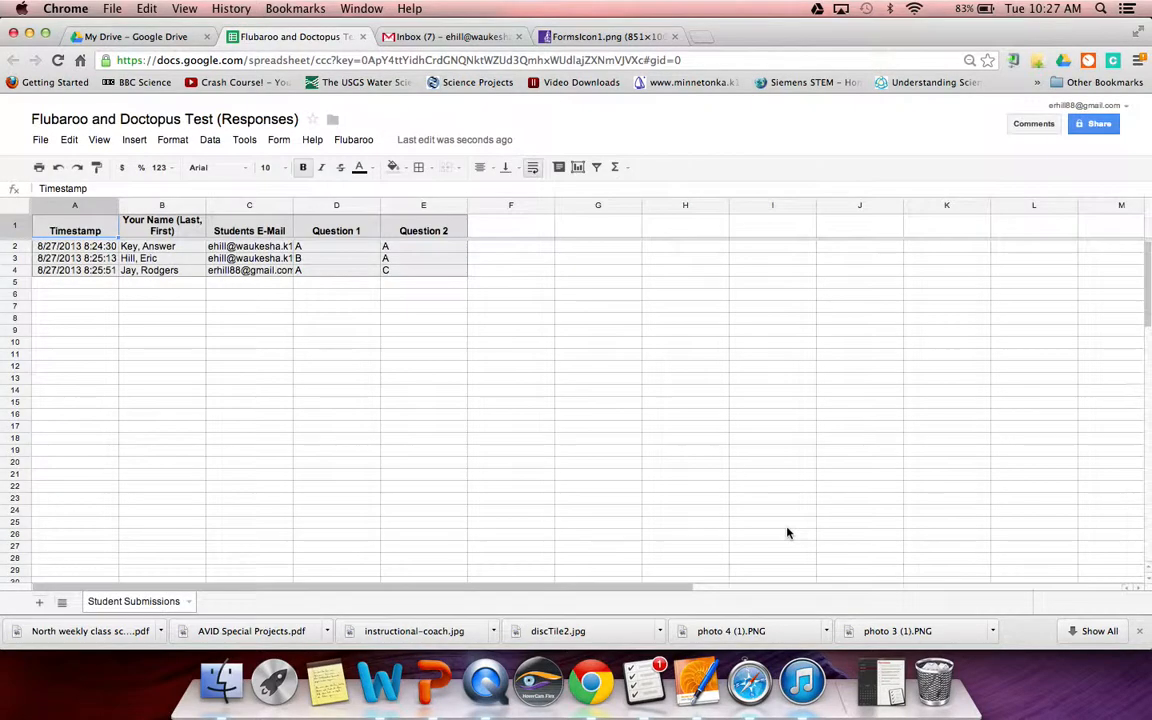
pyautogui.click(358, 144)
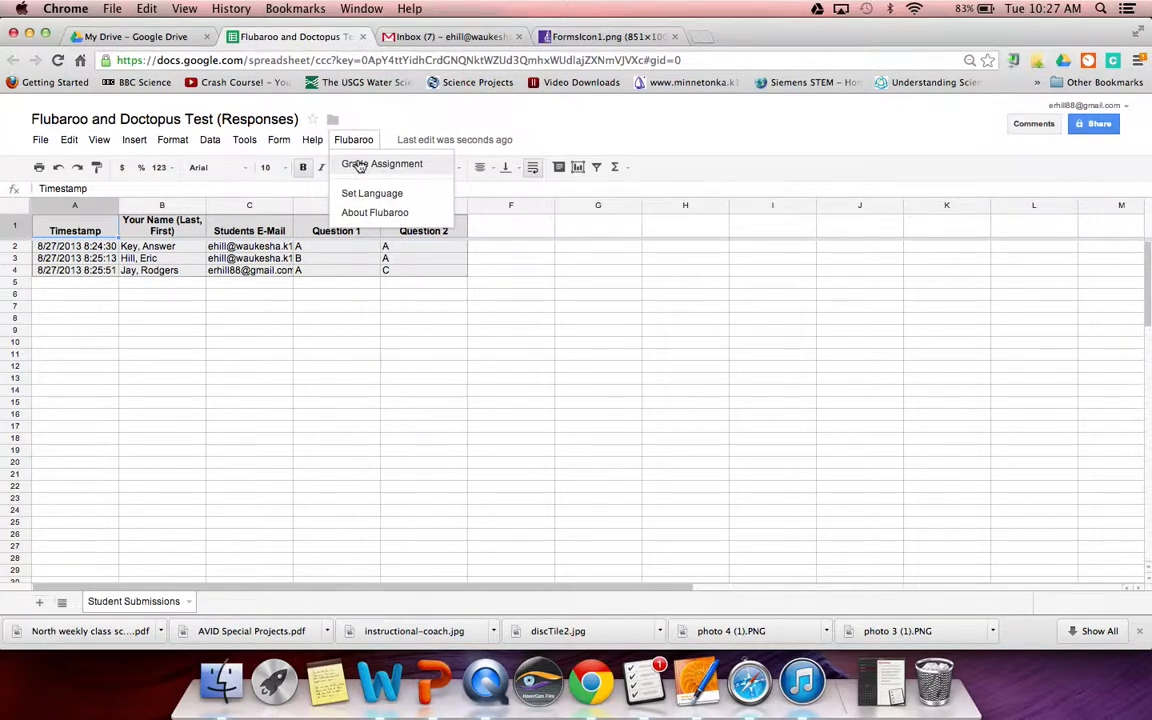
# - Grade the assignment with Question 2 worth 5 points, using the Key, Answer submission as the answer key
pyautogui.click(358, 166)
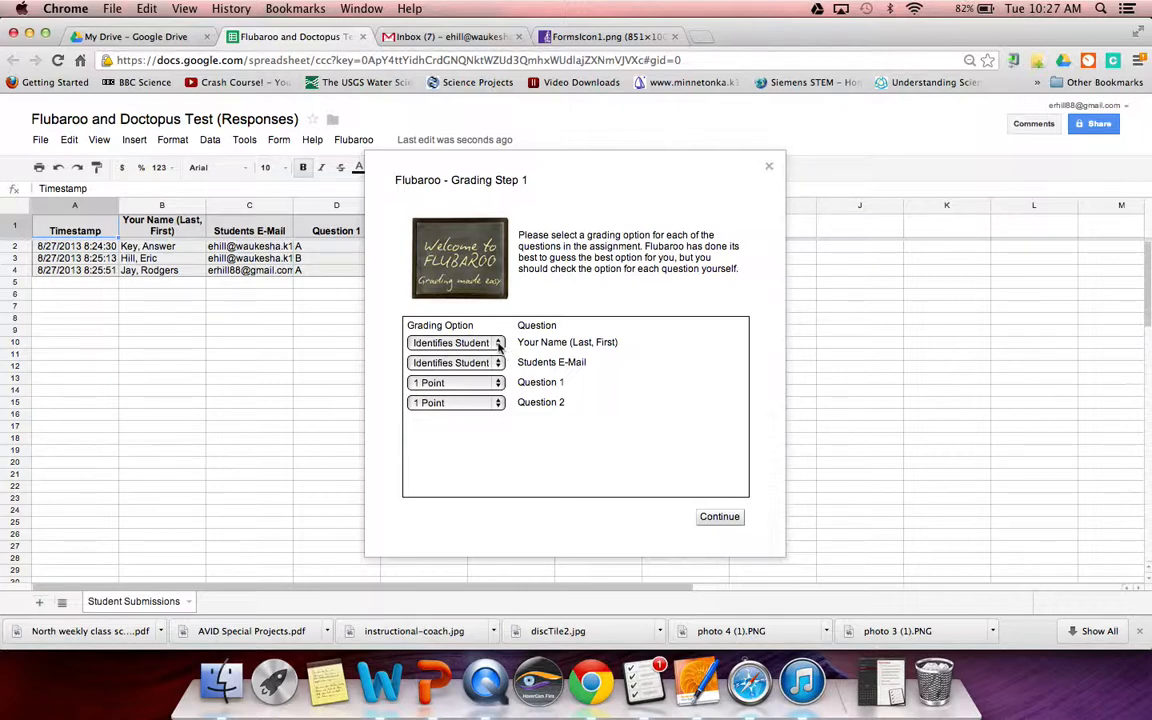
pyautogui.click(499, 346)
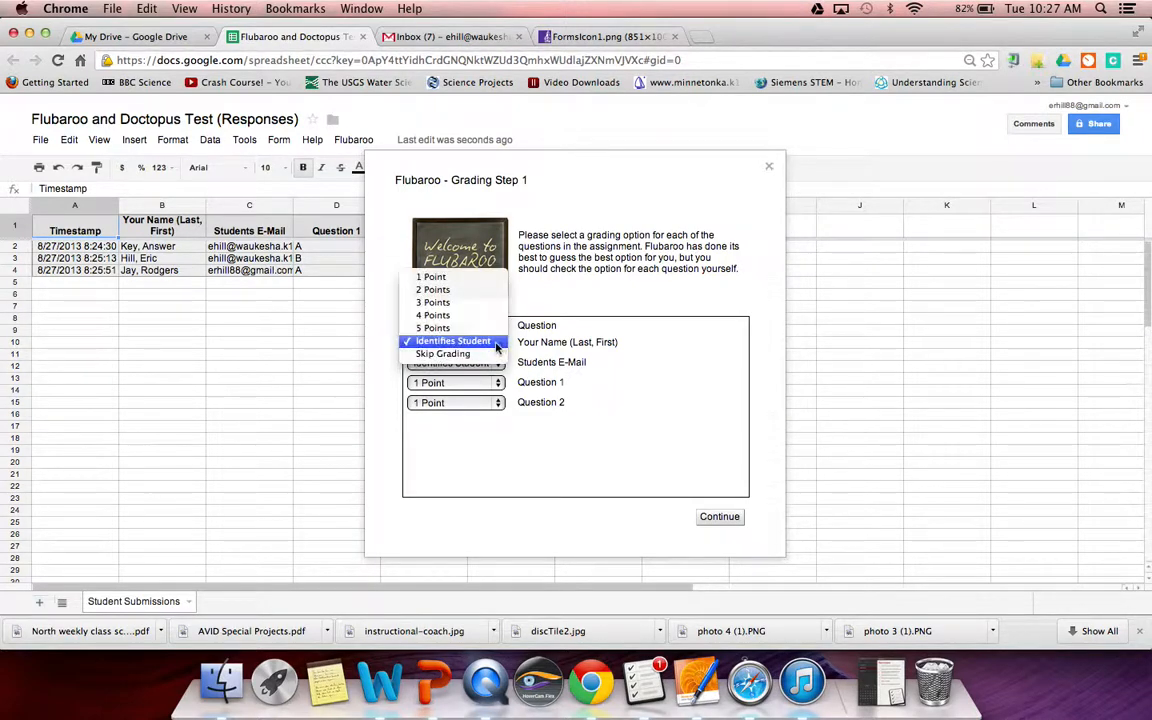
pyautogui.click(497, 342)
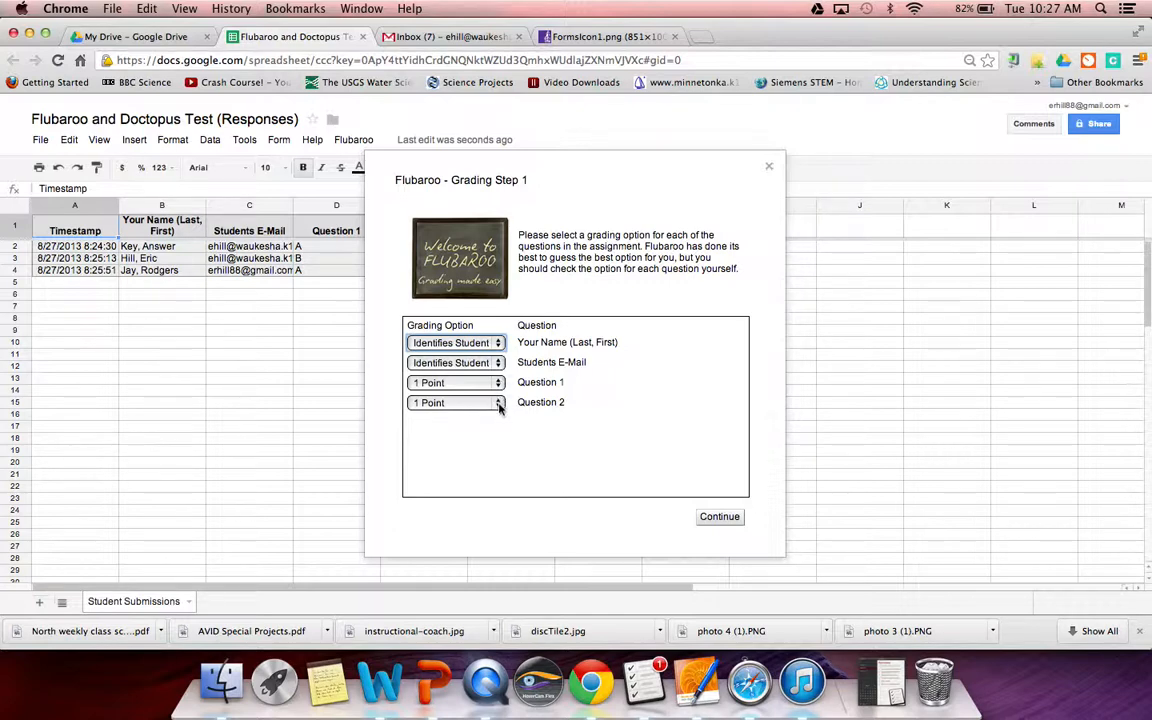
pyautogui.click(498, 403)
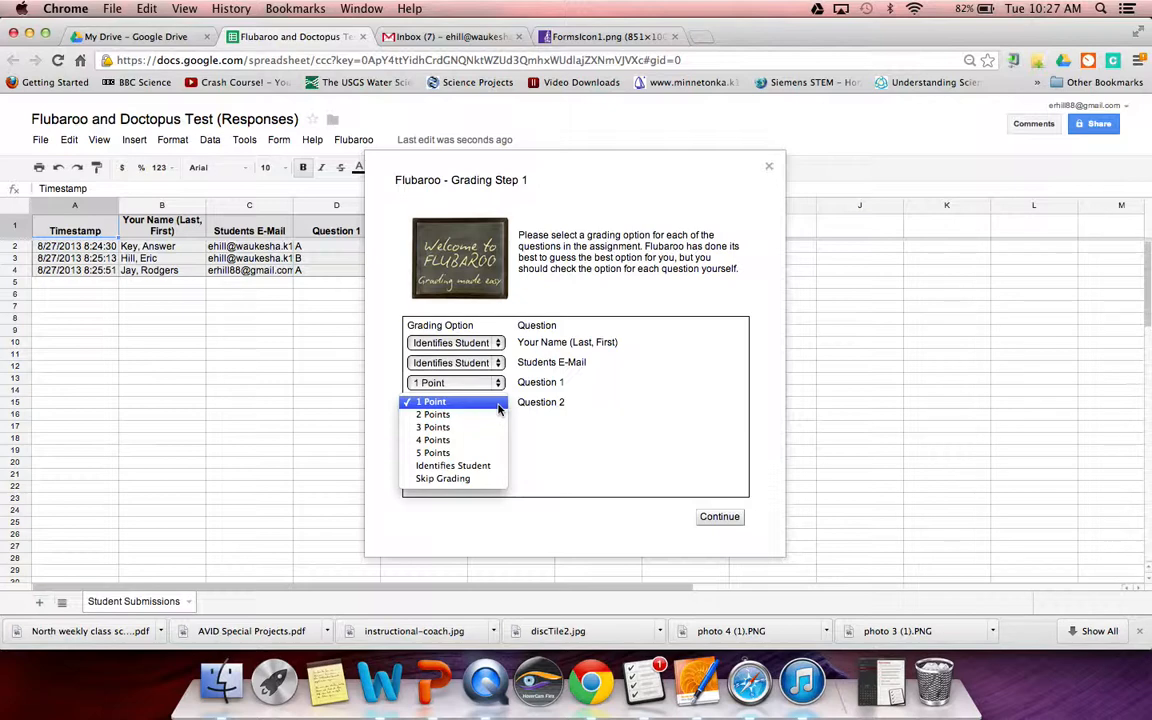
pyautogui.click(476, 455)
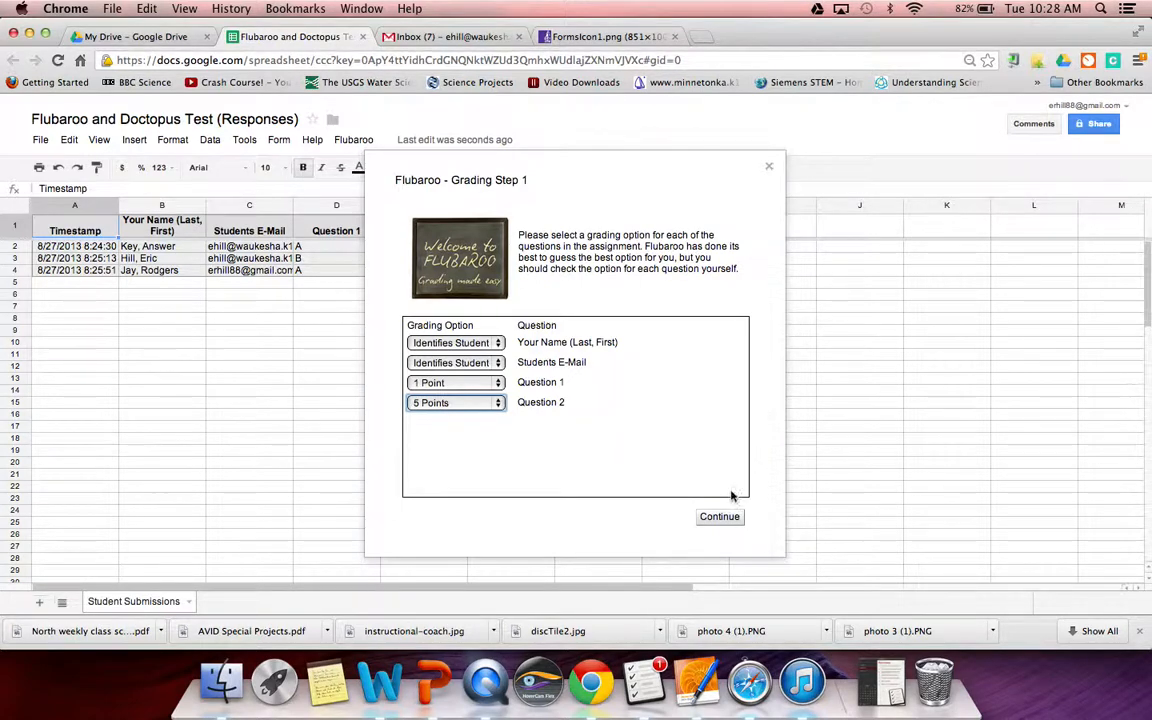
pyautogui.click(713, 521)
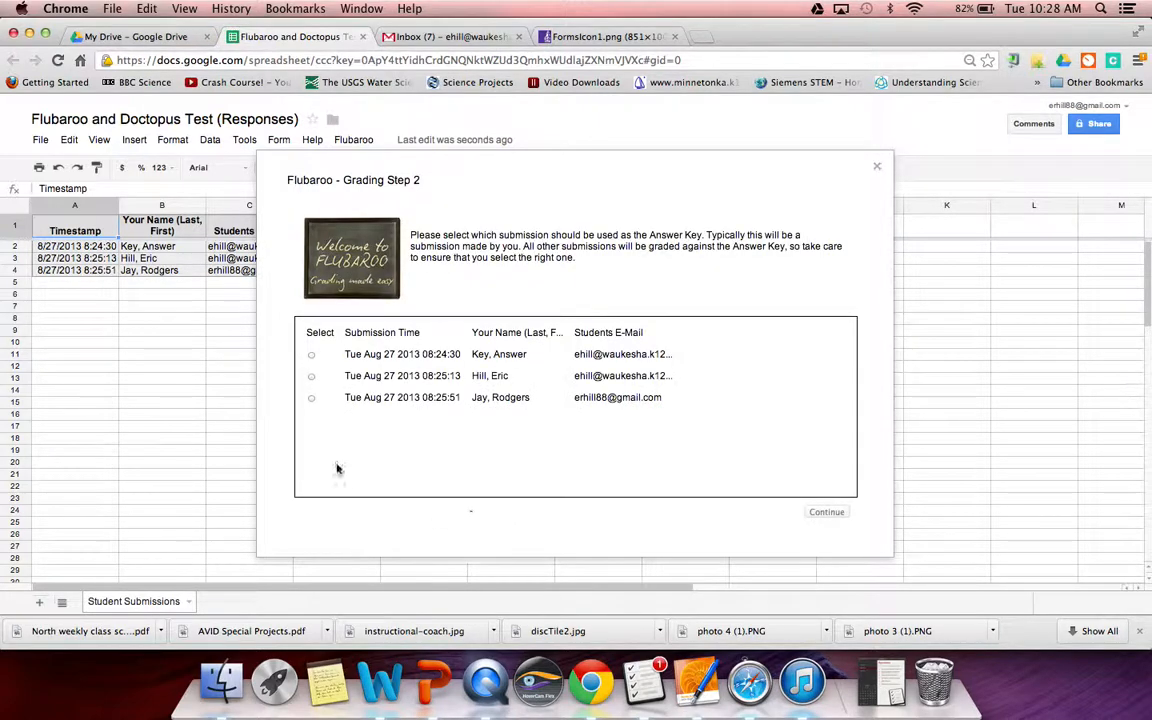
pyautogui.click(311, 355)
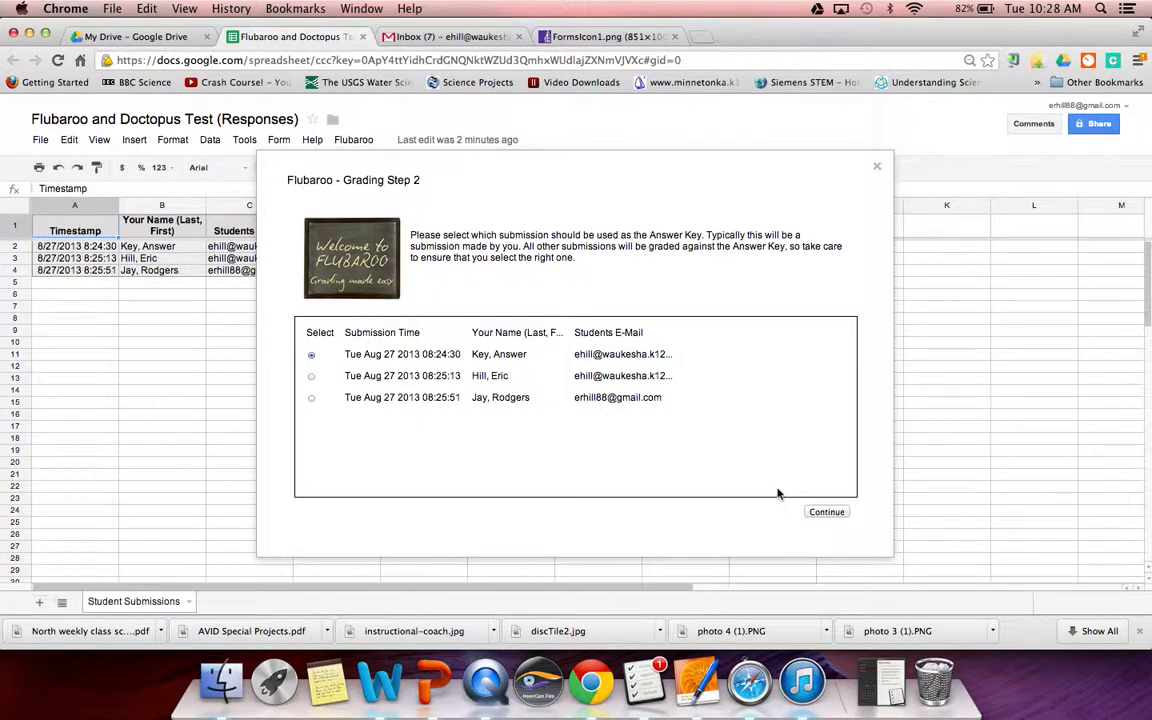
pyautogui.click(826, 513)
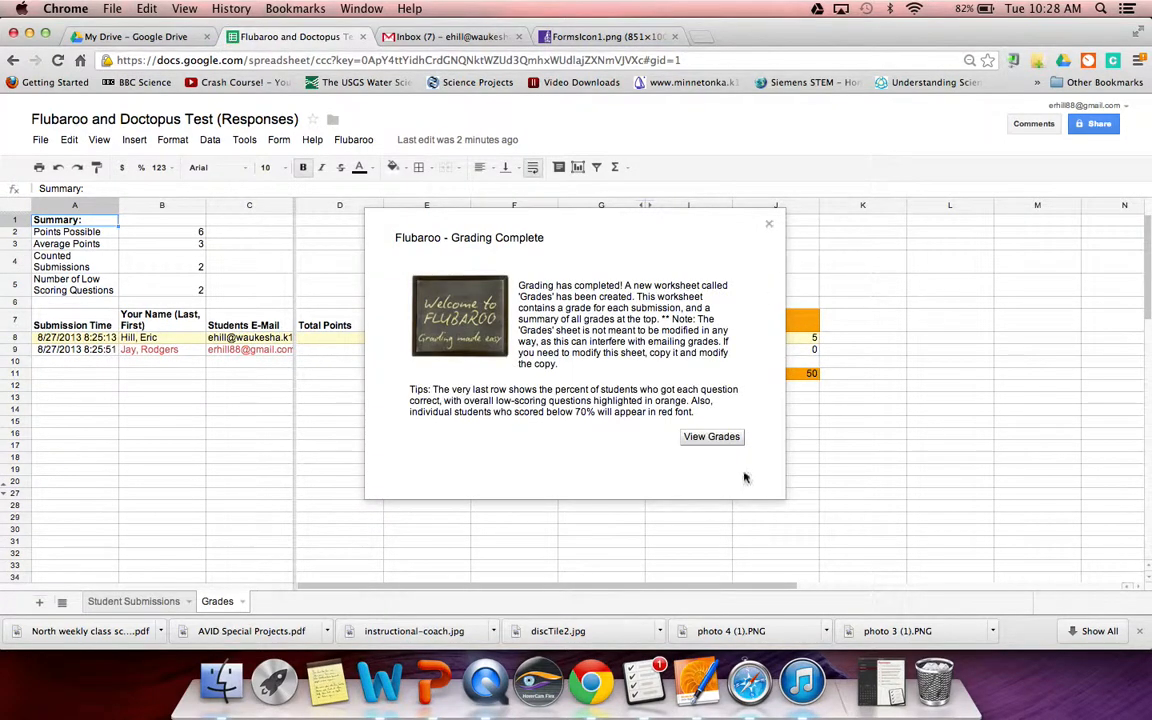
# - View the grades, checking Student Submissions before returning to the Grades sheet
pyautogui.click(711, 437)
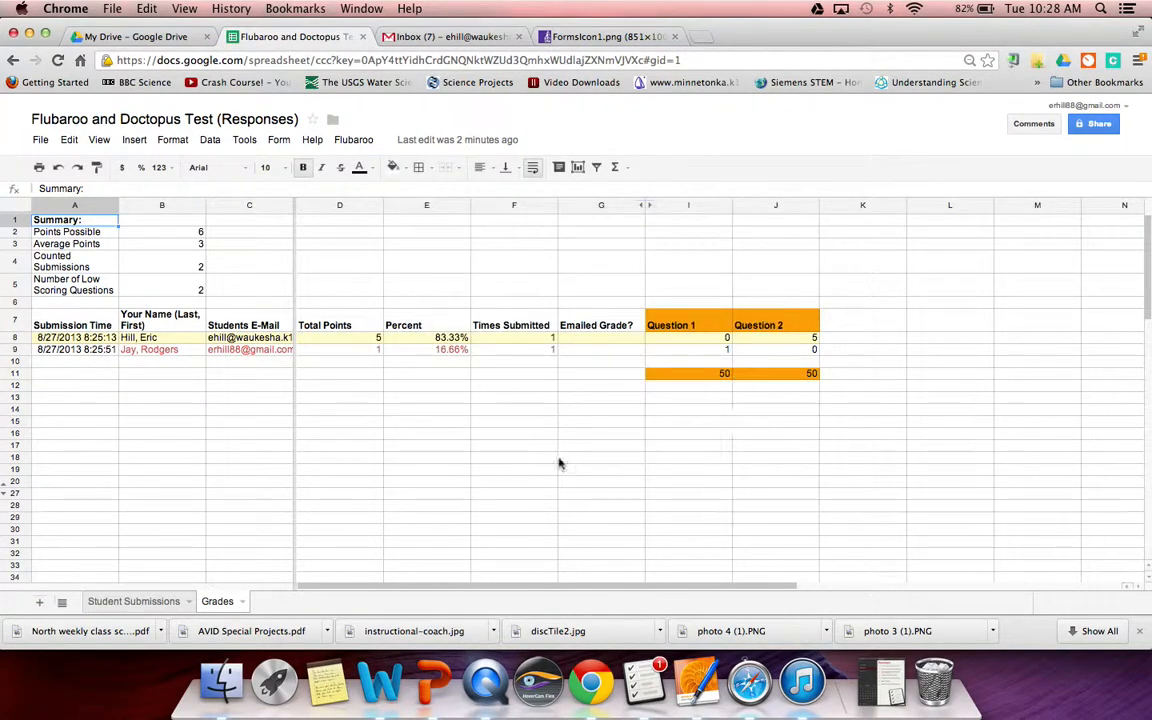
pyautogui.click(156, 604)
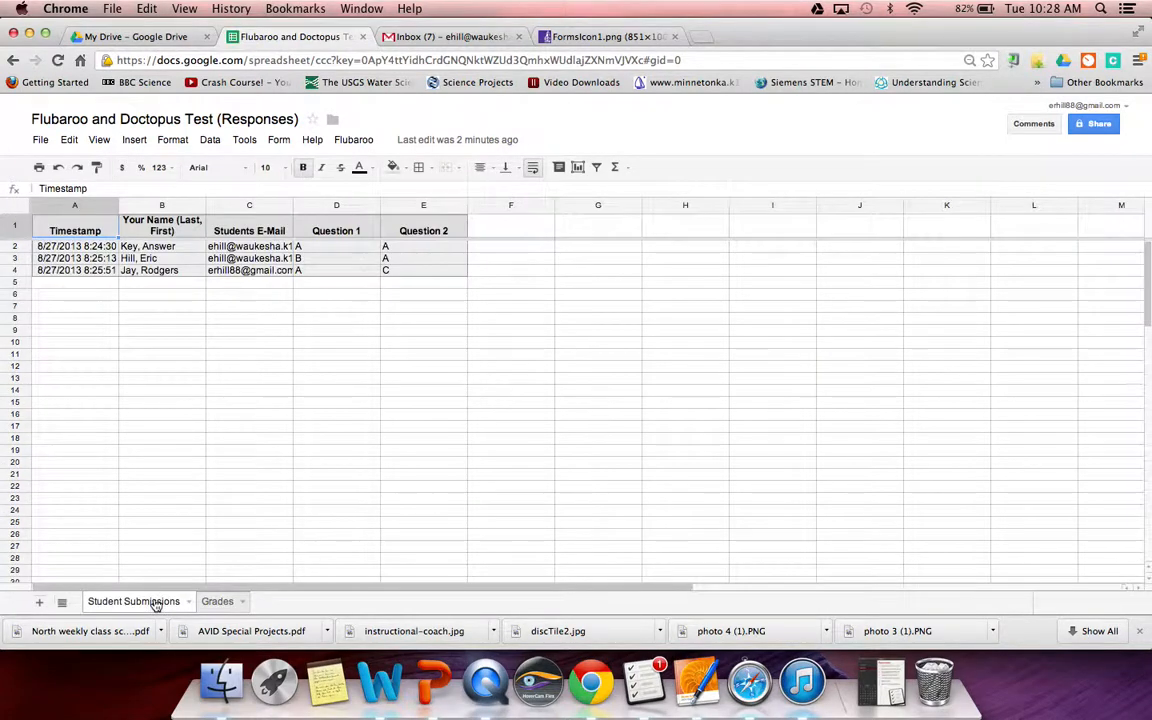
pyautogui.click(217, 604)
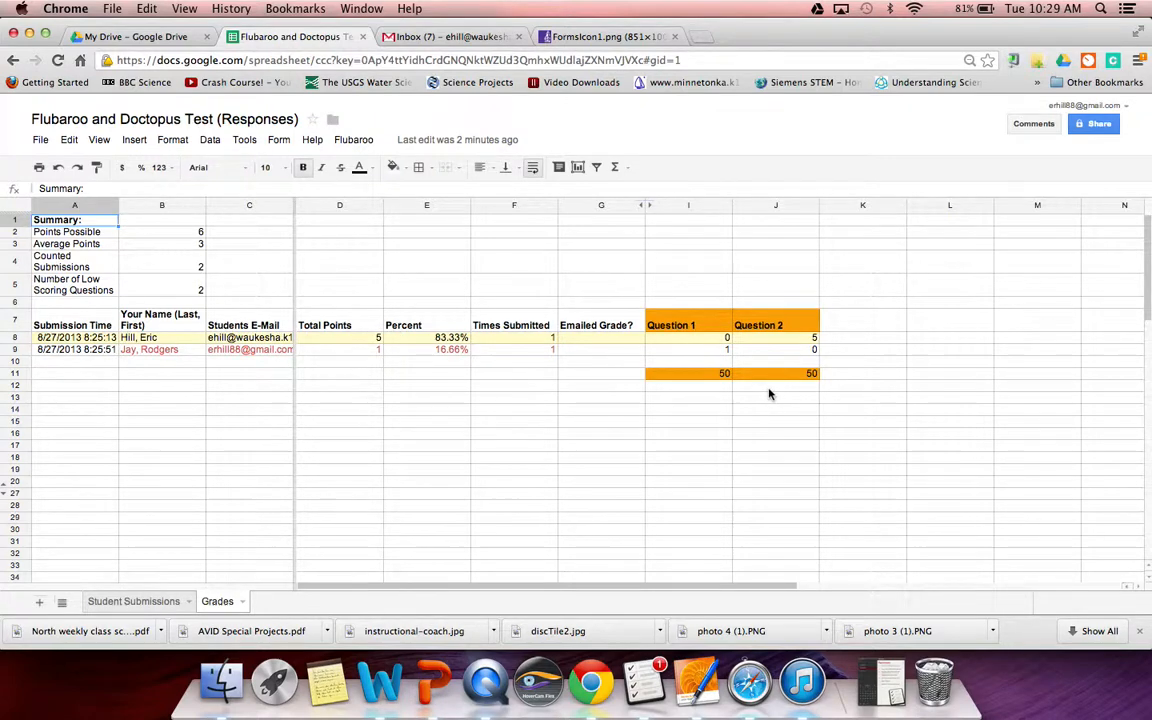
# - Start Flubaroo's Email Grades with Students E-Mail as the address question and no answer key
pyautogui.click(355, 140)
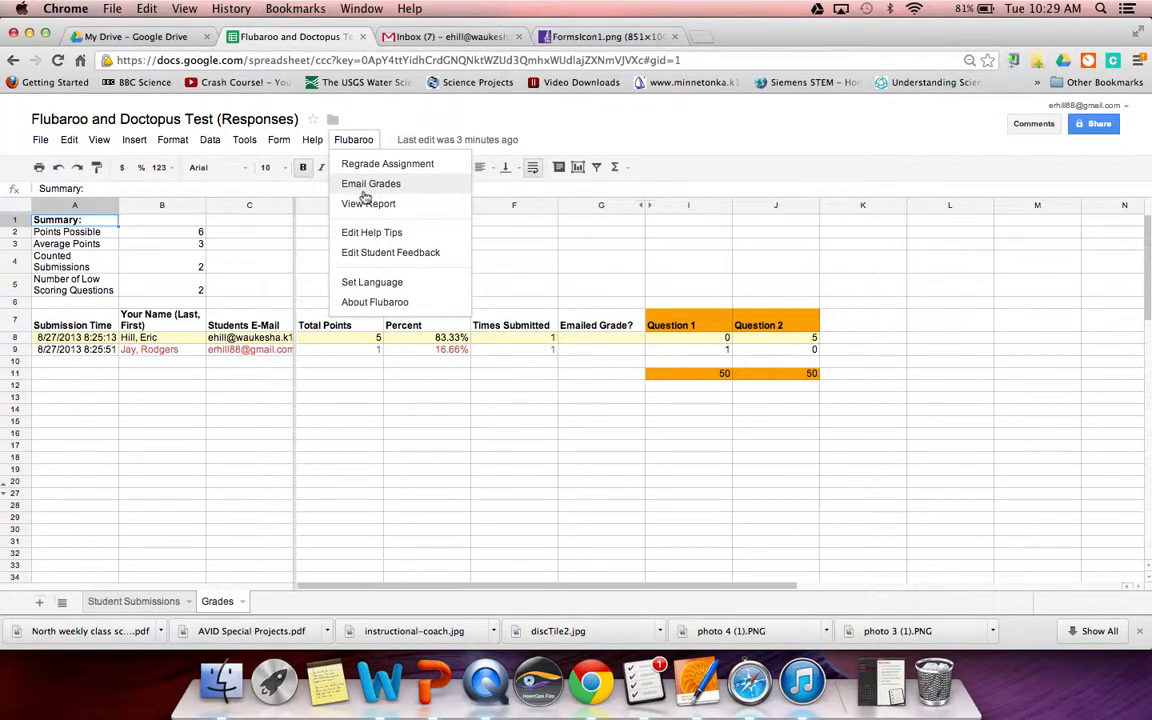
pyautogui.click(368, 186)
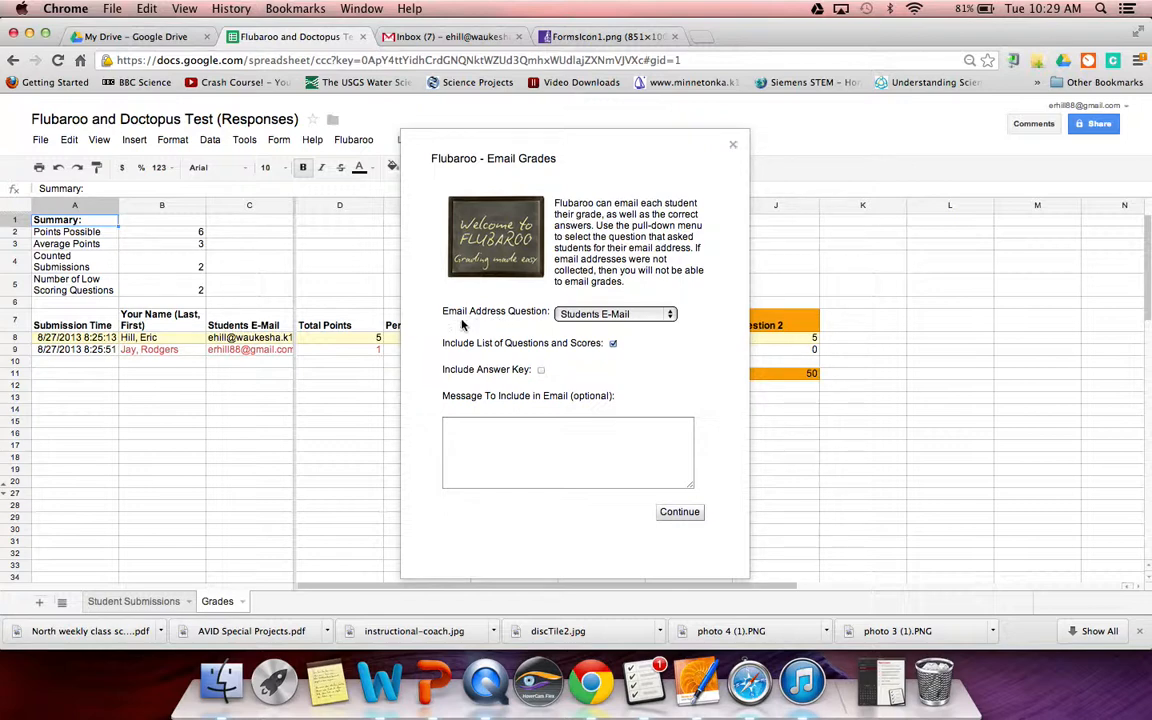
pyautogui.click(668, 314)
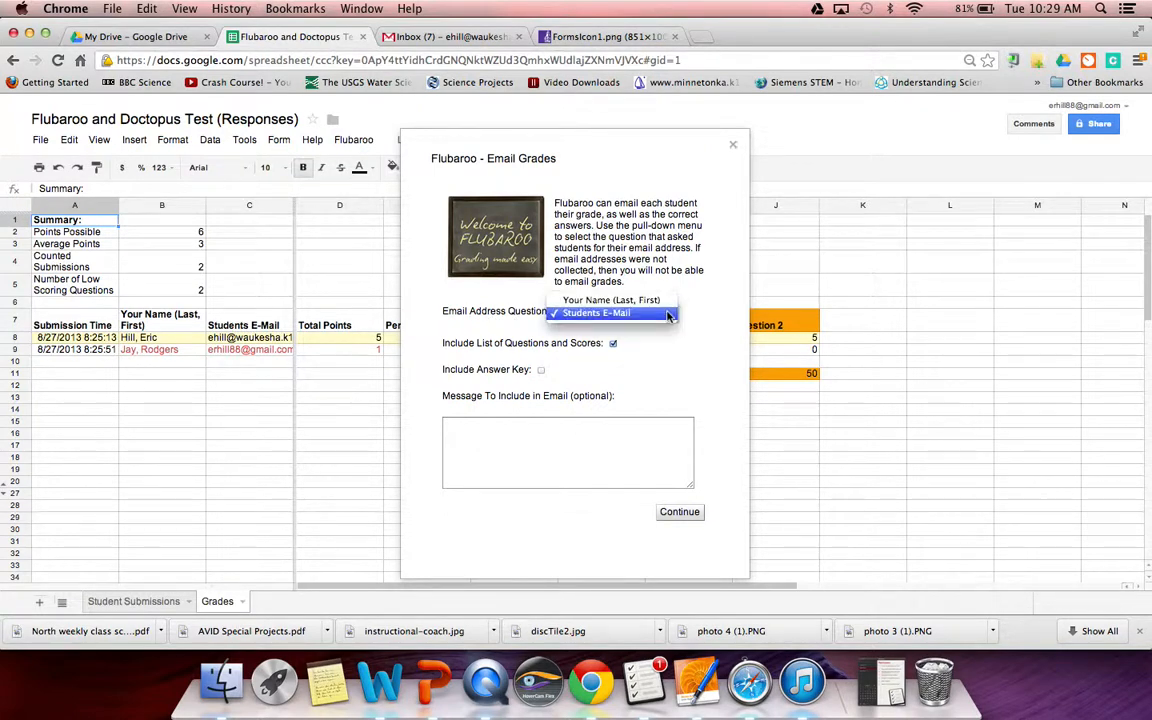
pyautogui.click(668, 314)
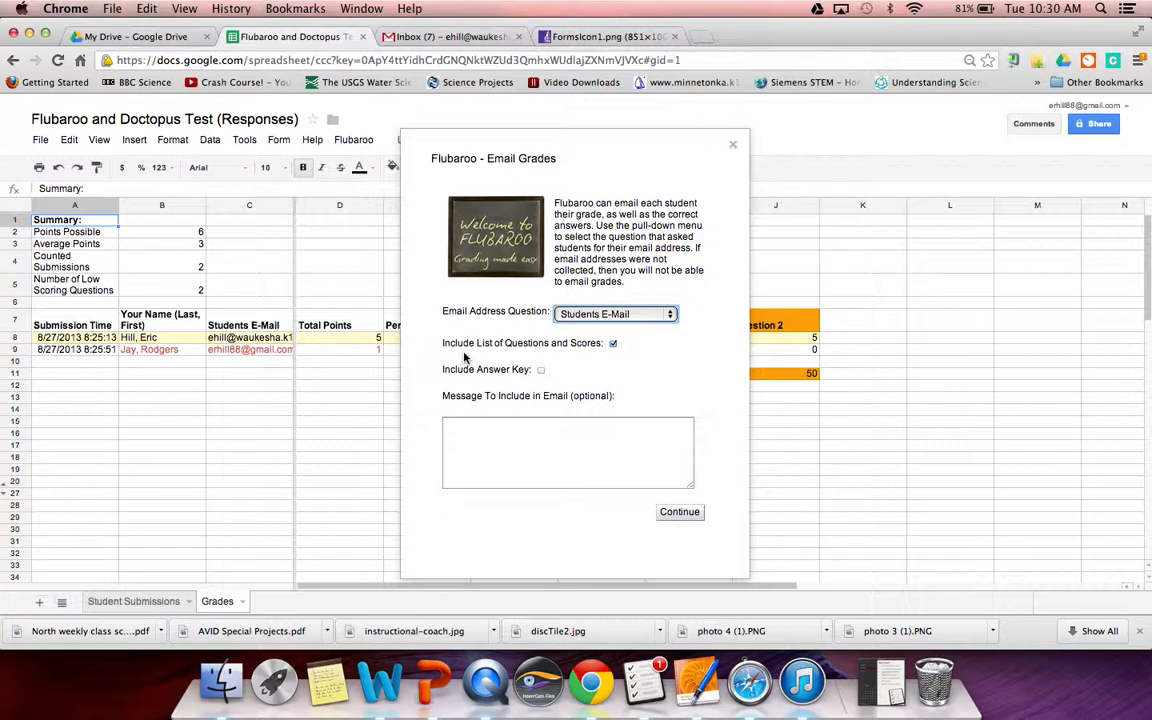
pyautogui.click(540, 371)
pyautogui.click(540, 371)
# - Add the note 'If you did not score x or above, please revisit this assessment...' and send the grades
pyautogui.click(500, 427)
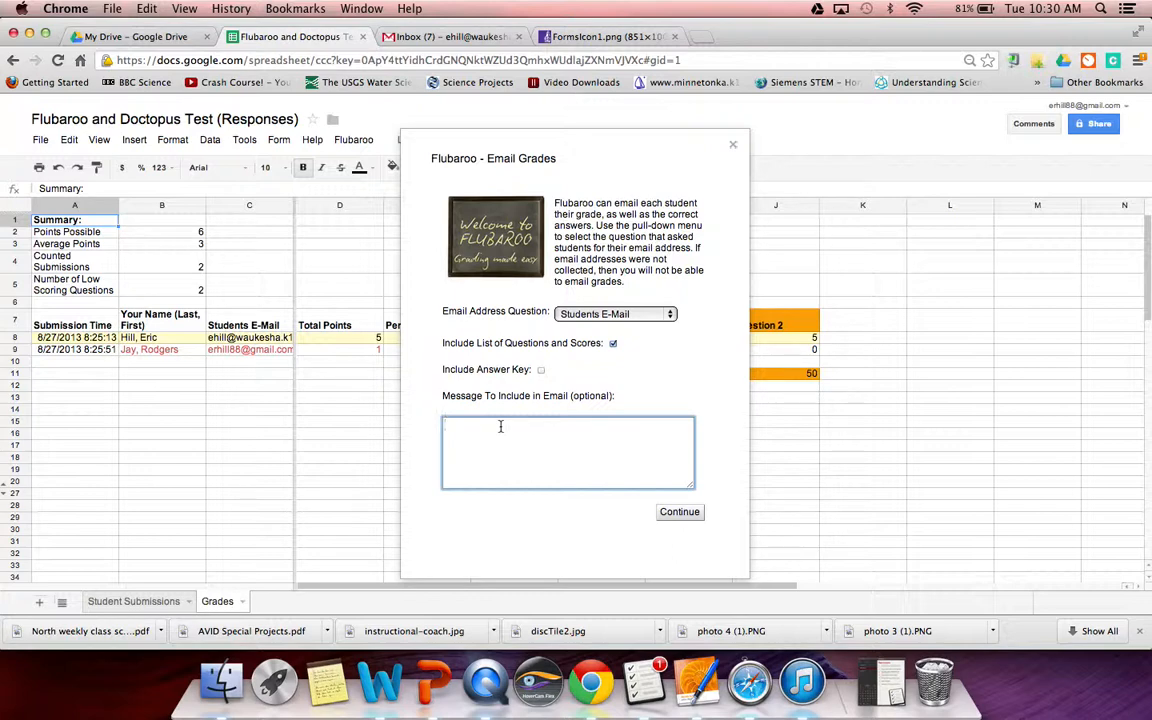
pyautogui.write('If you did not score x or above, please revis')
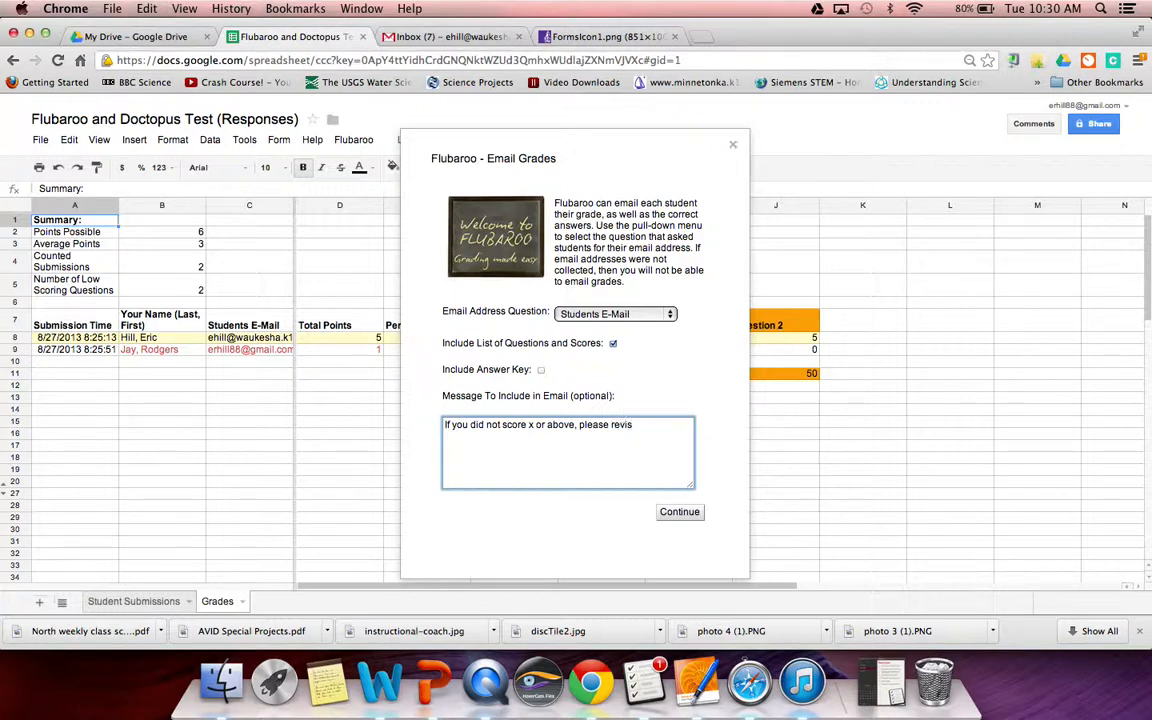
pyautogui.write('it this assessment. Otherwise you')
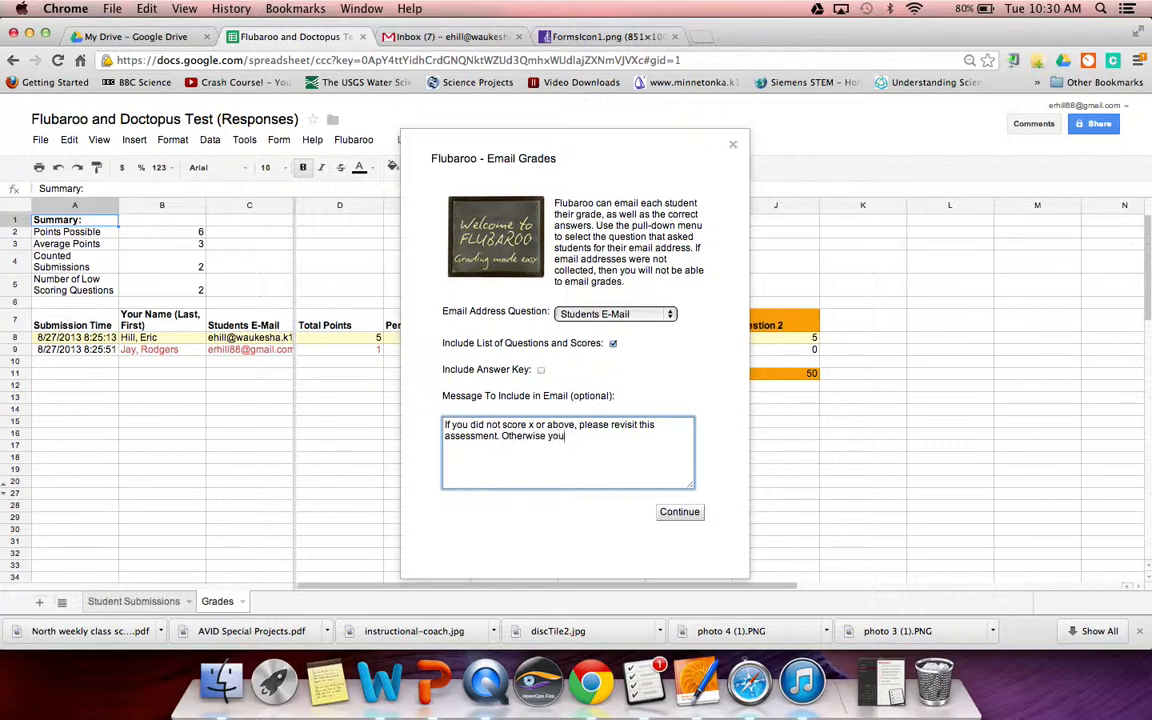
pyautogui.write(' may move on to an extension activity.')
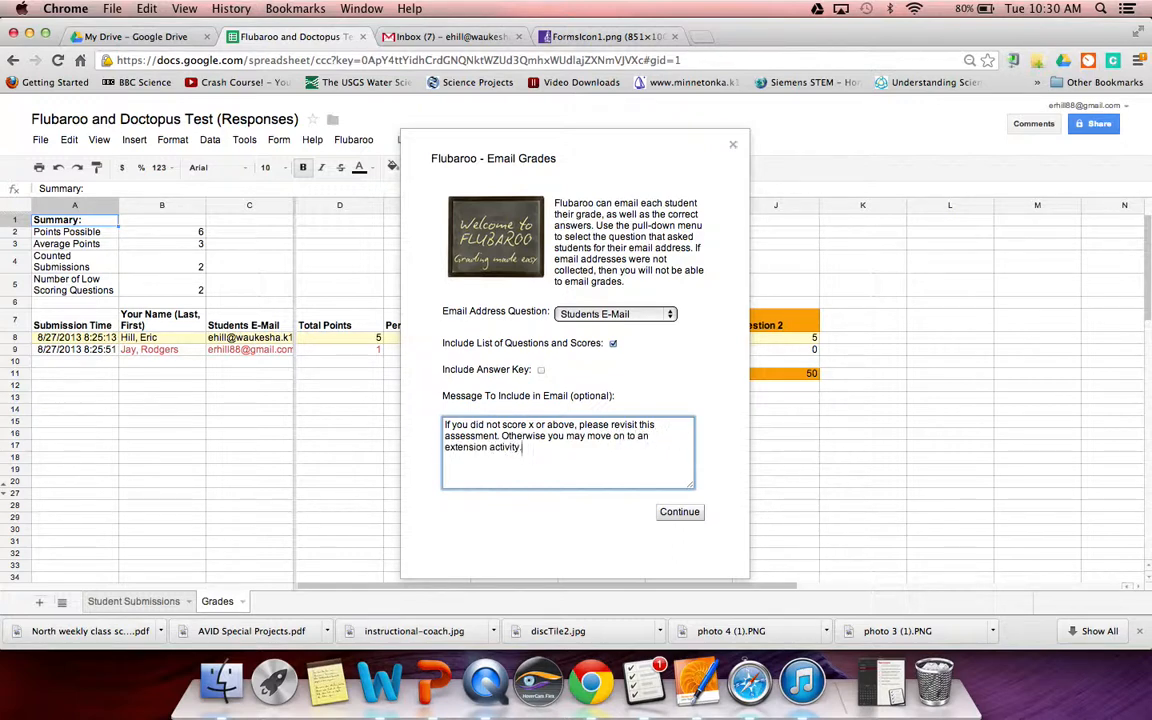
pyautogui.click(677, 514)
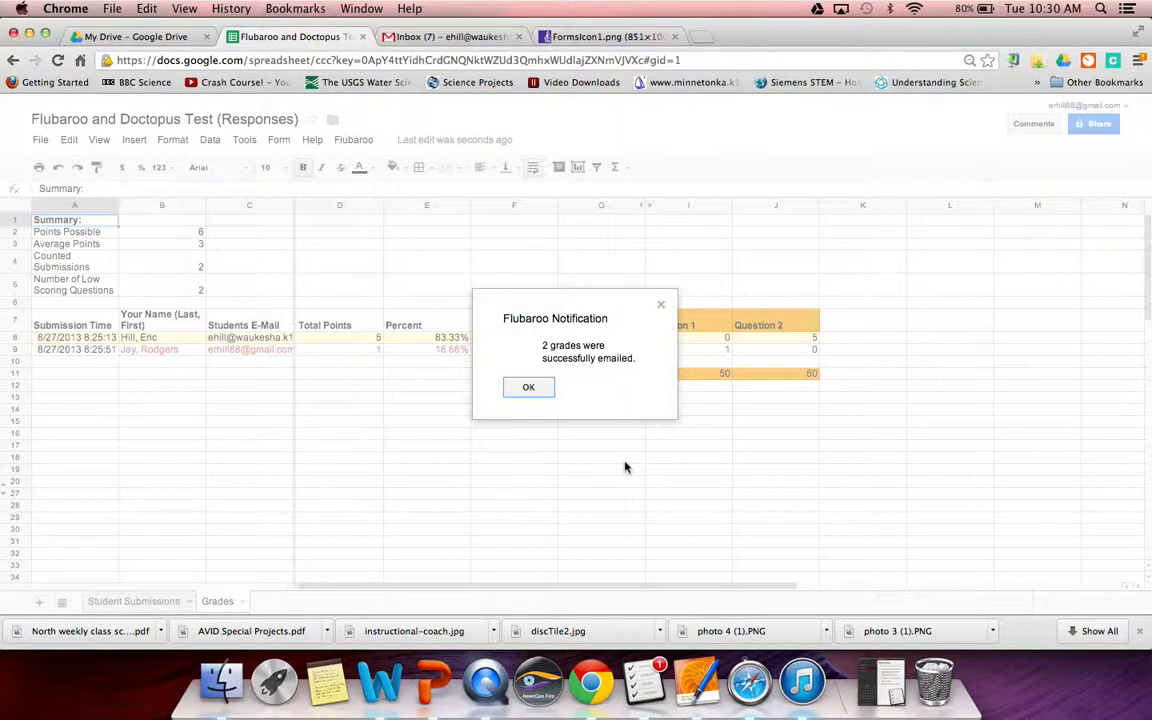
pyautogui.click(528, 388)
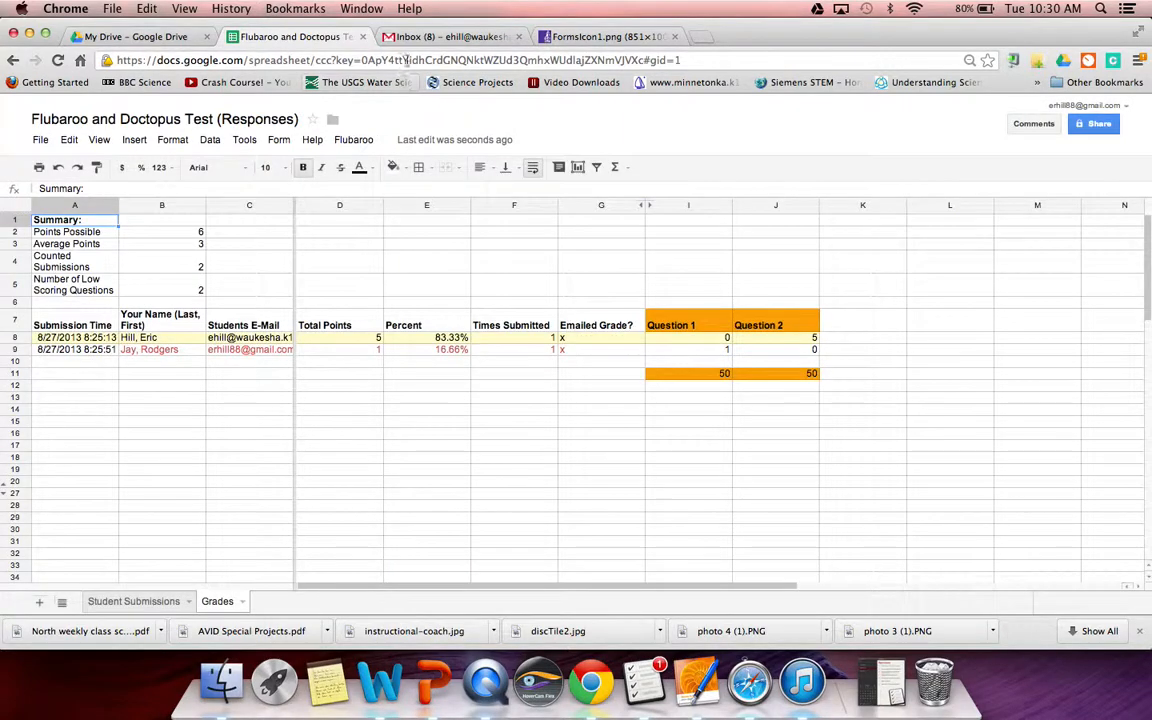
# - Read the Flubaroo Grader email showing 5 / 6 in the Gmail inbox, then delete it
pyautogui.click(430, 38)
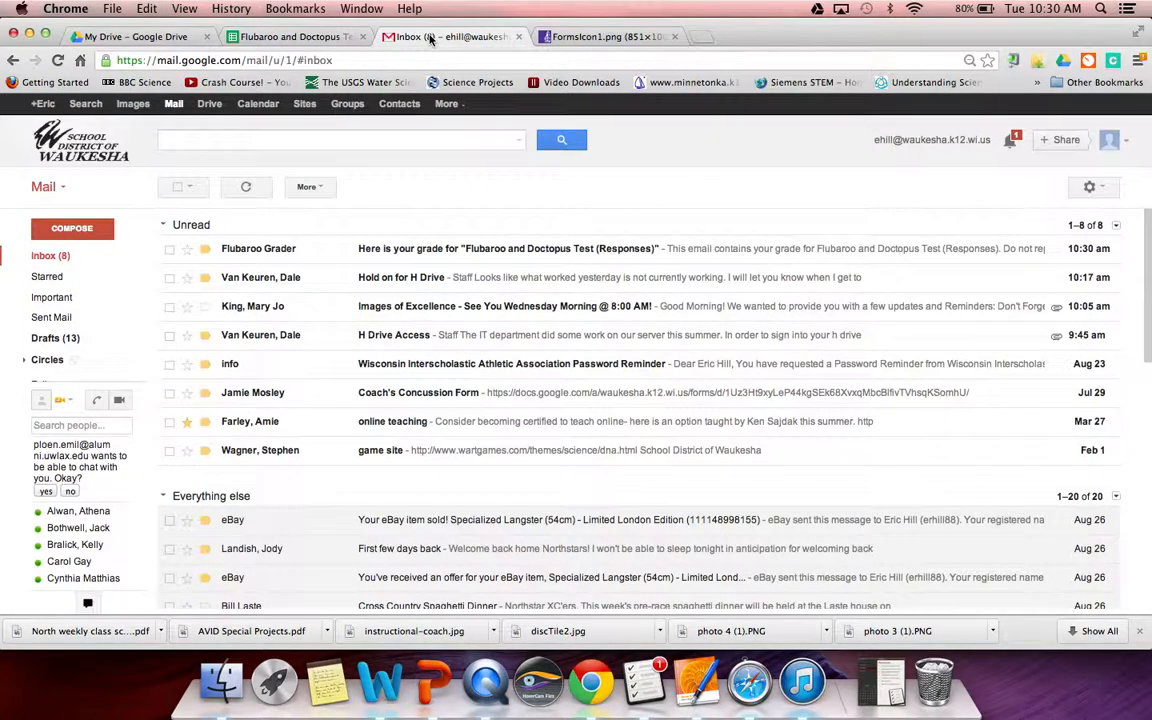
pyautogui.click(258, 251)
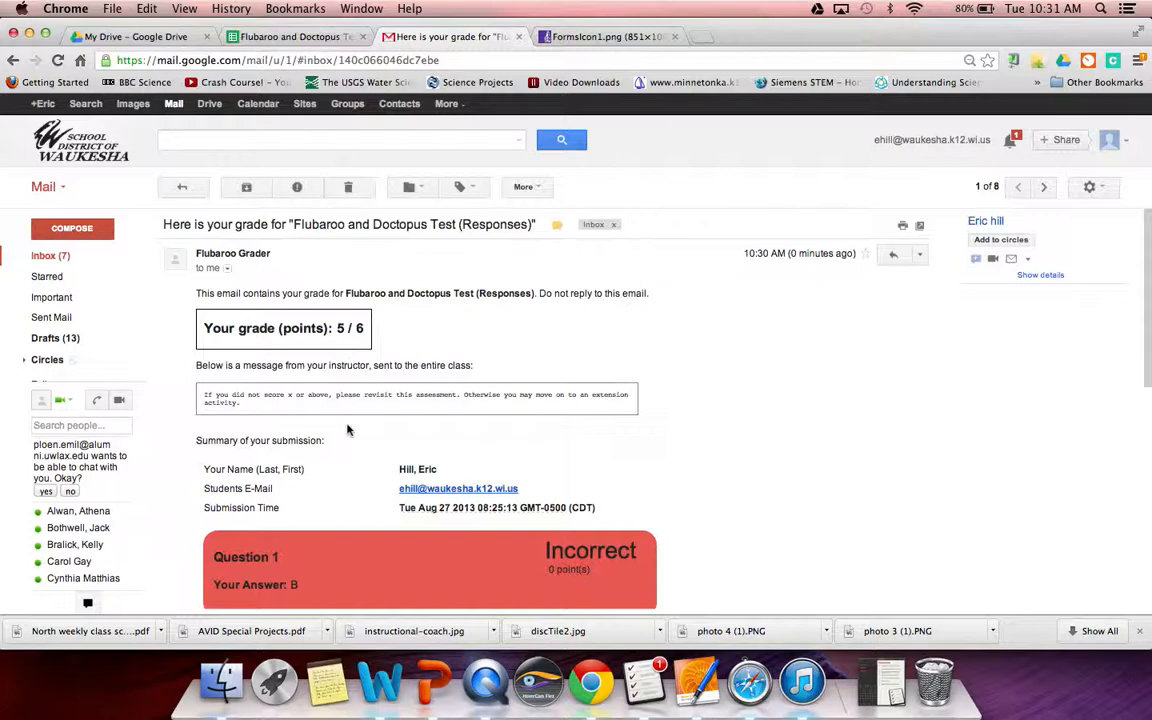
pyautogui.scroll(-2, 316, 388)
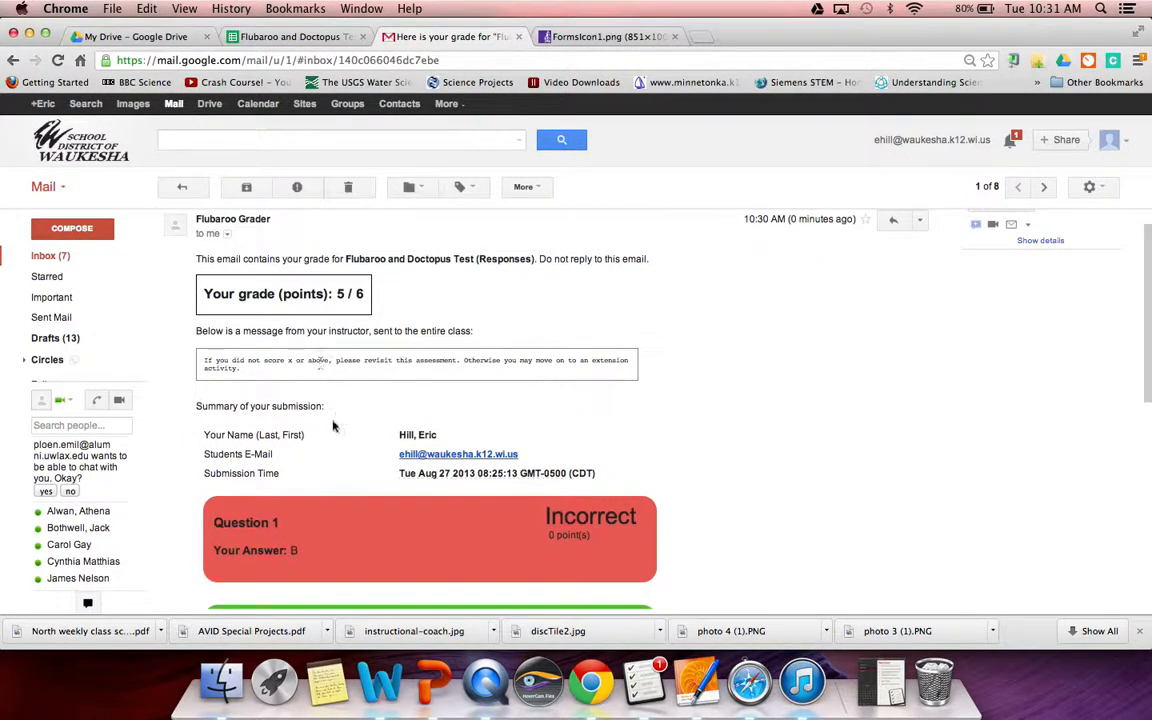
pyautogui.scroll(-5, 325, 410)
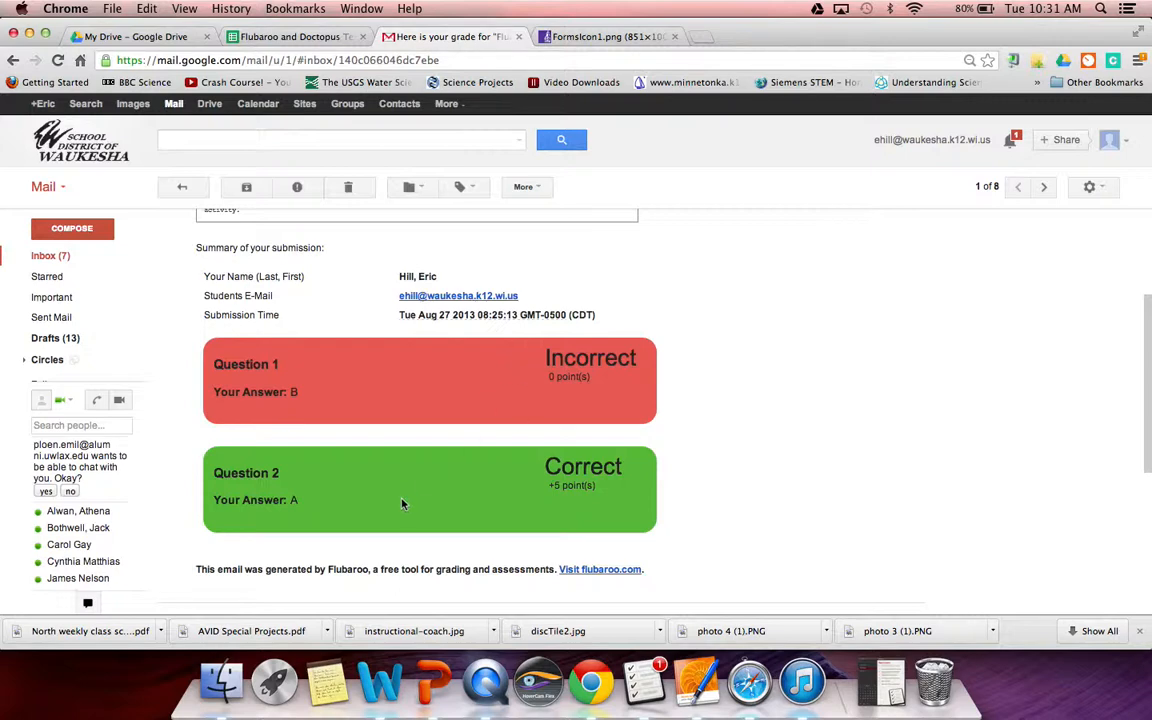
pyautogui.scroll(-2, 402, 502)
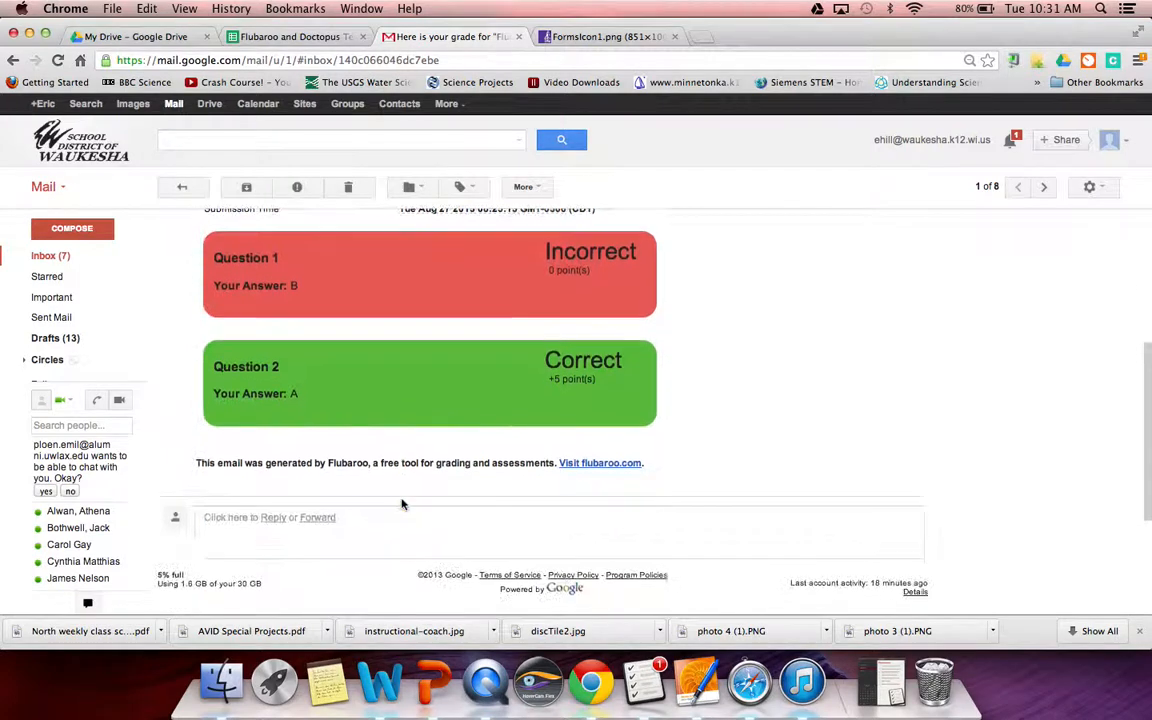
pyautogui.scroll(5, 401, 502)
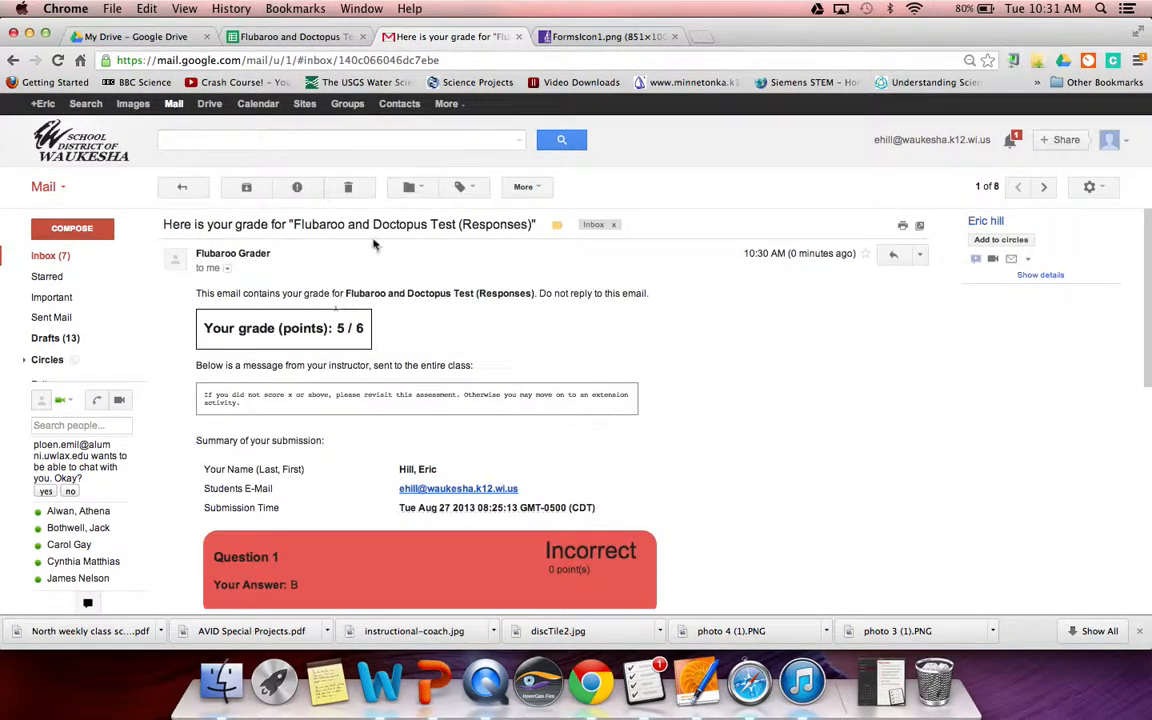
pyautogui.scroll(-2, 390, 501)
pyautogui.scroll(2, 383, 500)
pyautogui.click(349, 189)
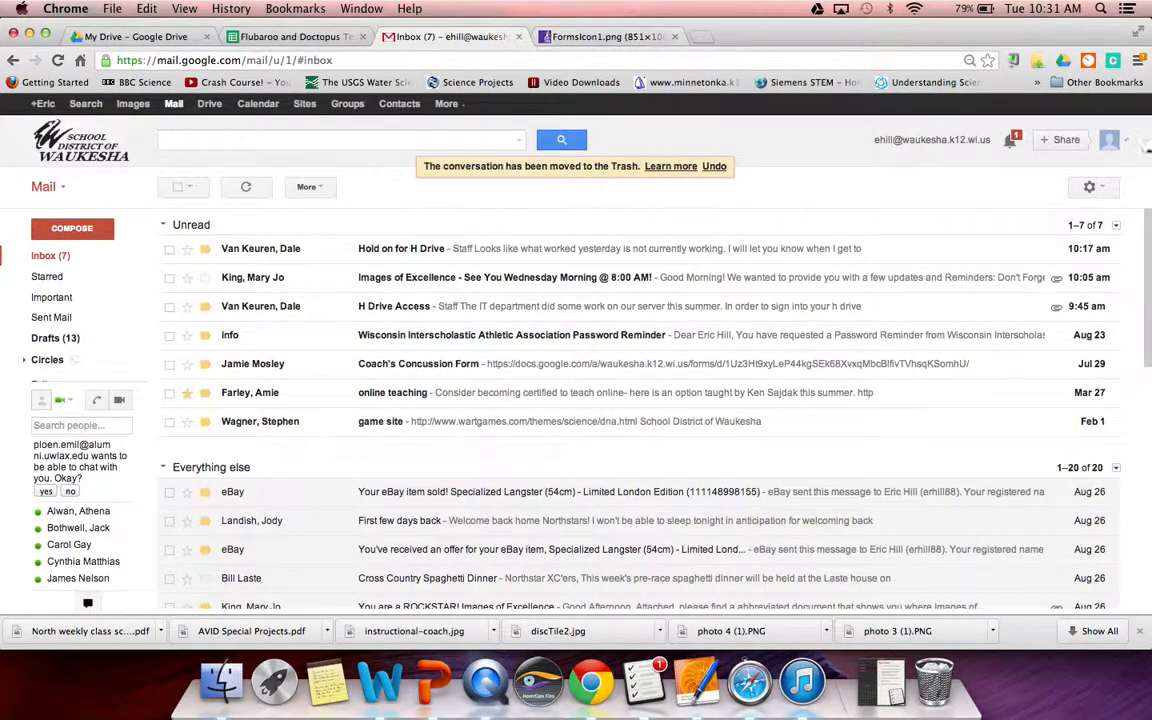
# - Switch to the teacher's Gmail account, read the 'Record of grades emailed' message, and return to the spreadsheet
pyautogui.click(1110, 140)
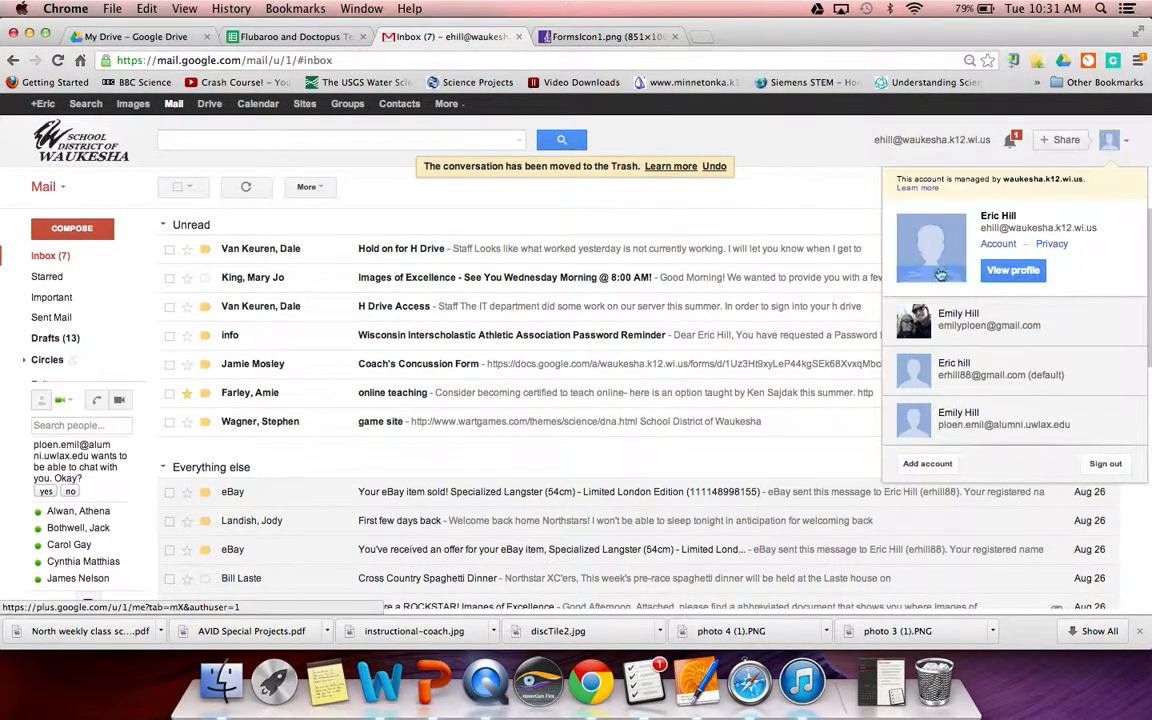
pyautogui.click(940, 370)
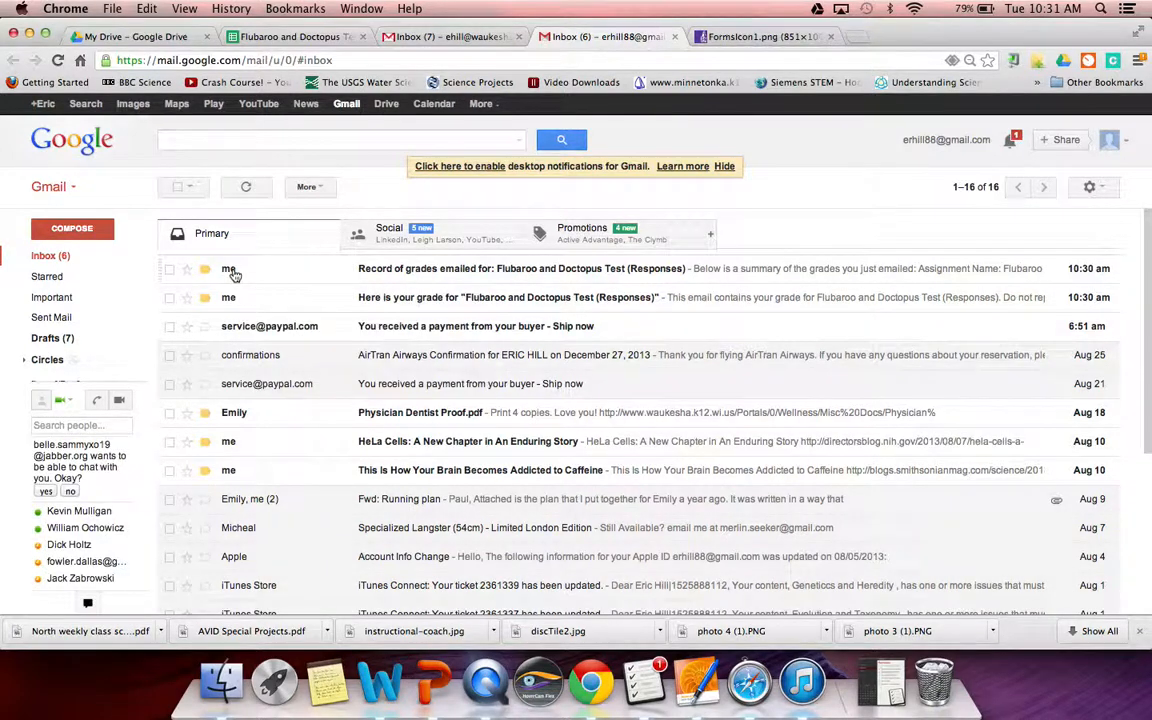
pyautogui.click(233, 274)
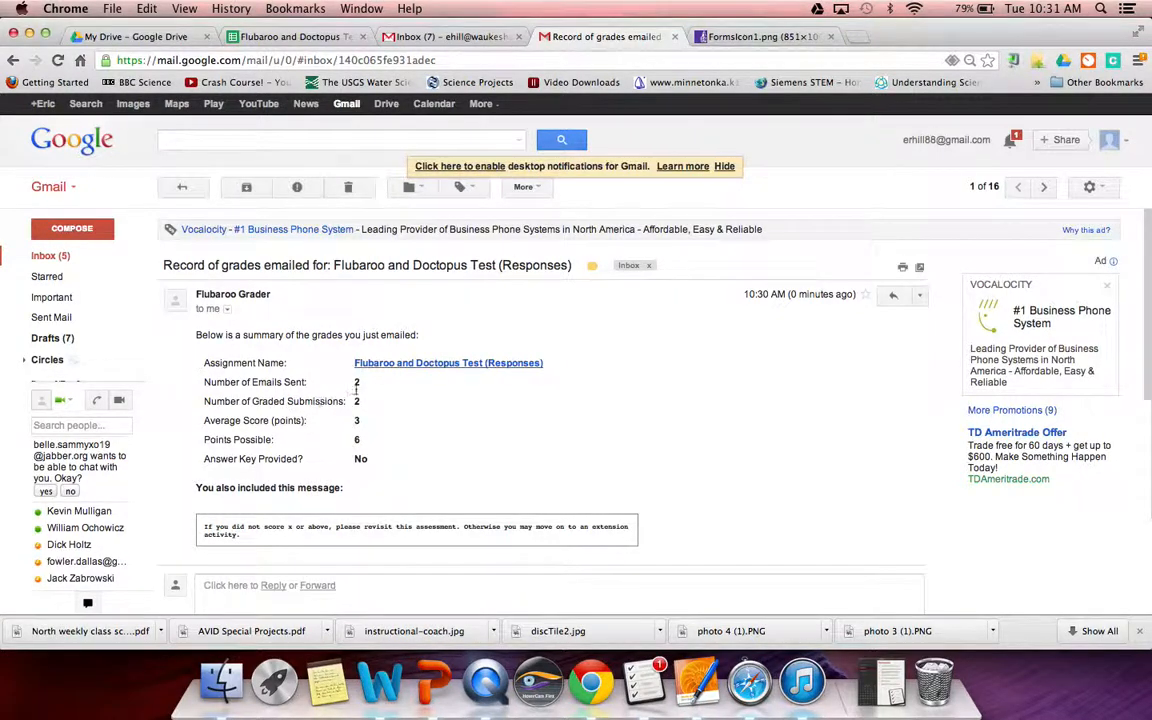
pyautogui.scroll(-1, 356, 415)
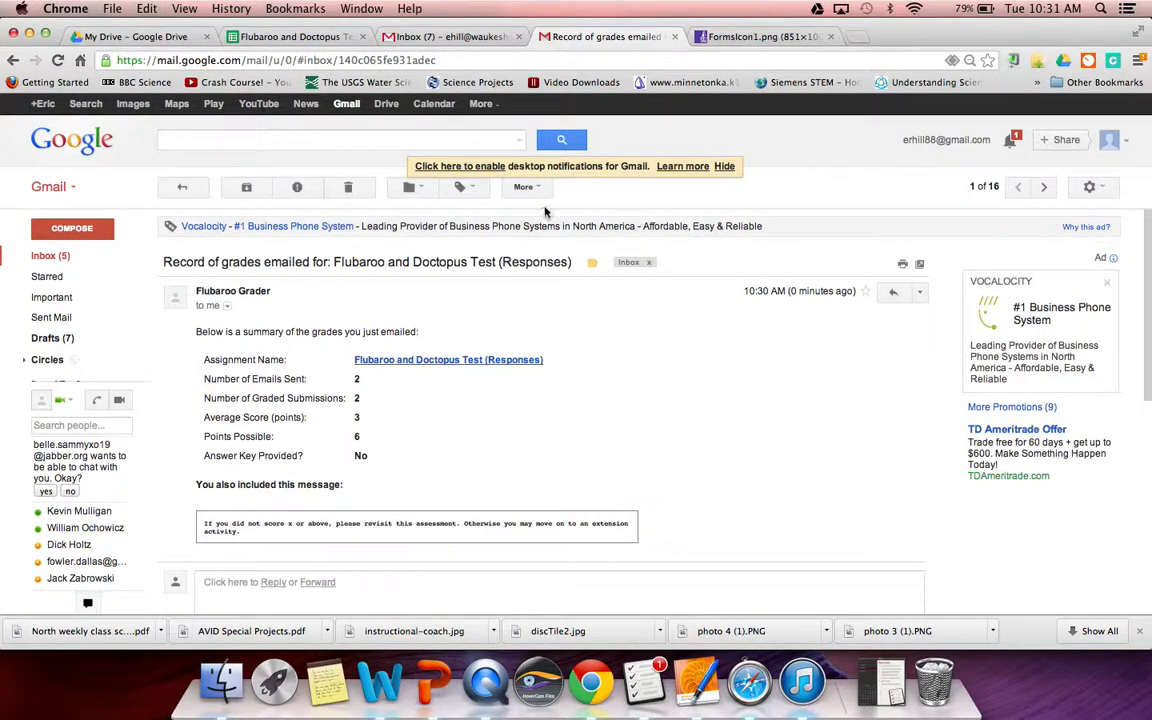
pyautogui.click(295, 37)
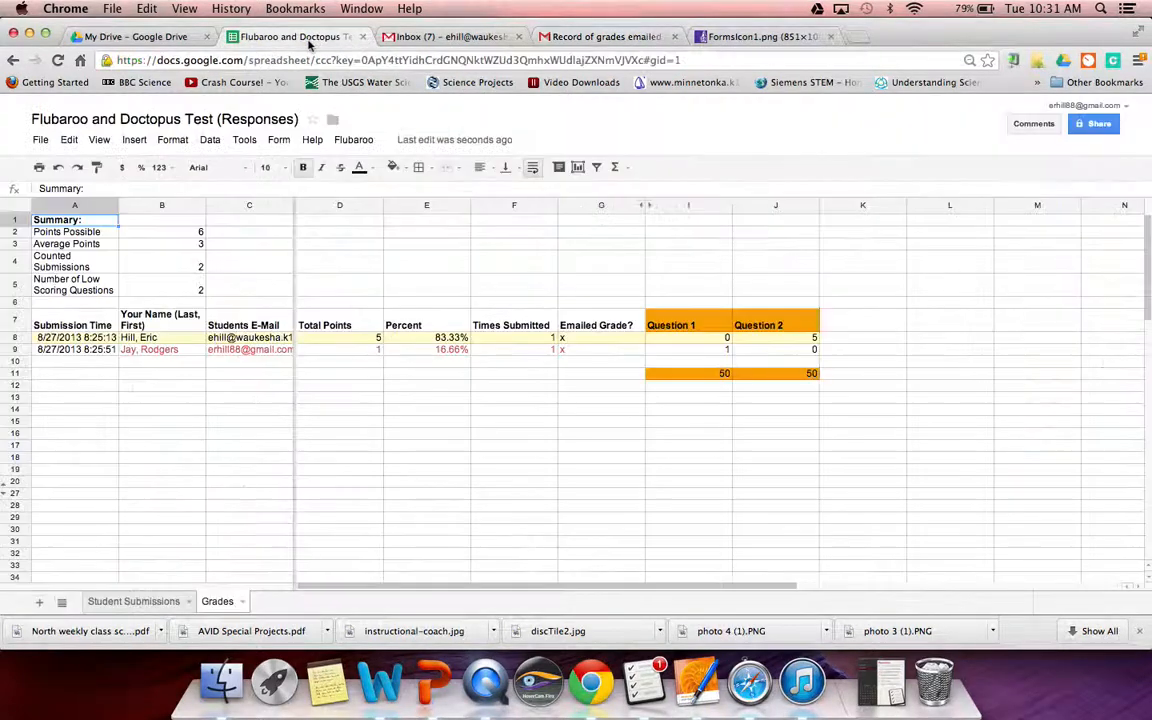
# - Switch to the Student Submissions sheet and bring up the Tools menu
pyautogui.click(135, 603)
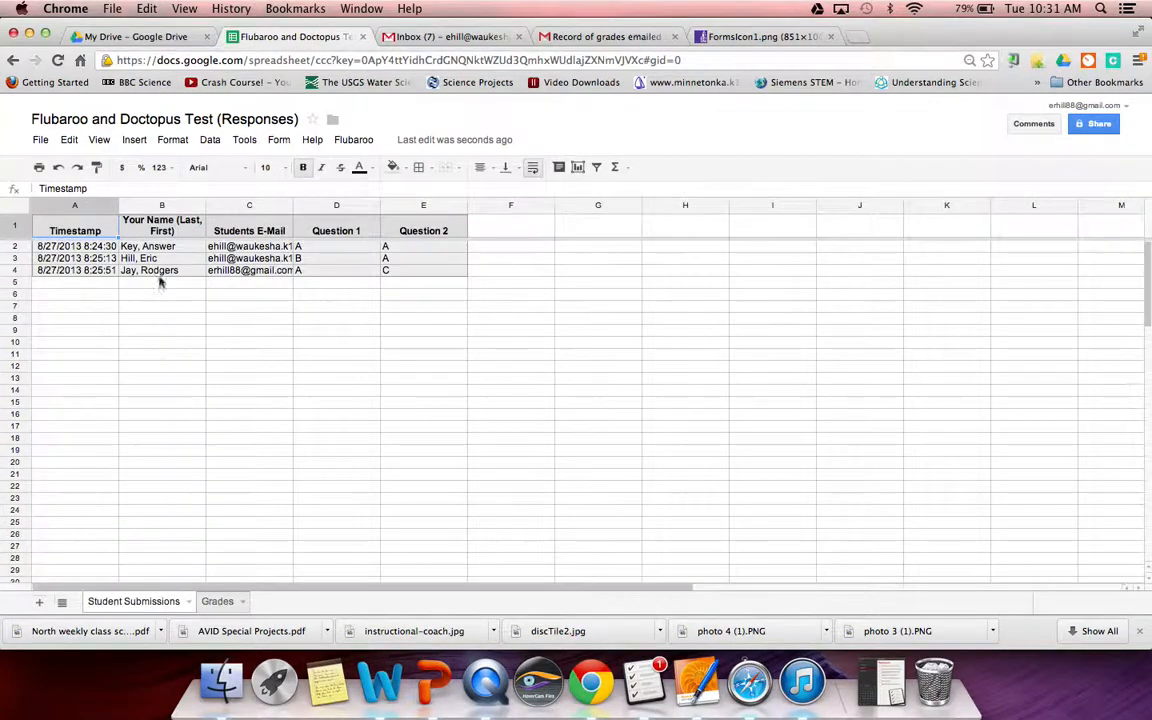
pyautogui.click(241, 145)
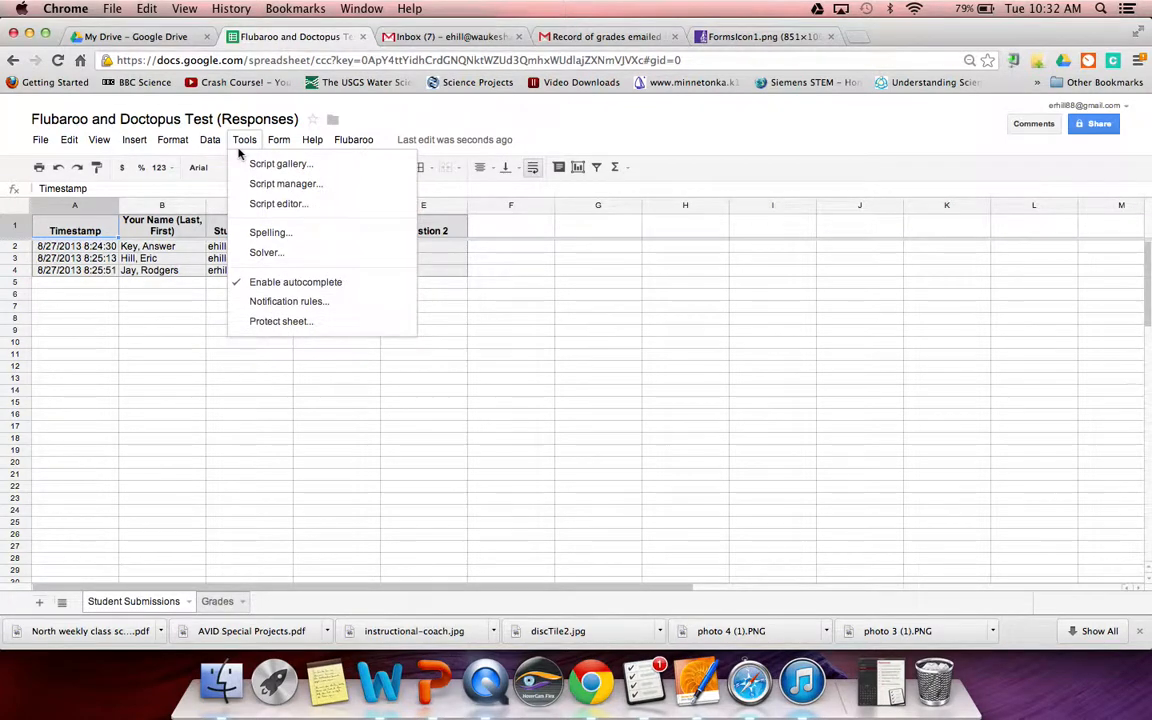
pyautogui.moveTo(276, 149)
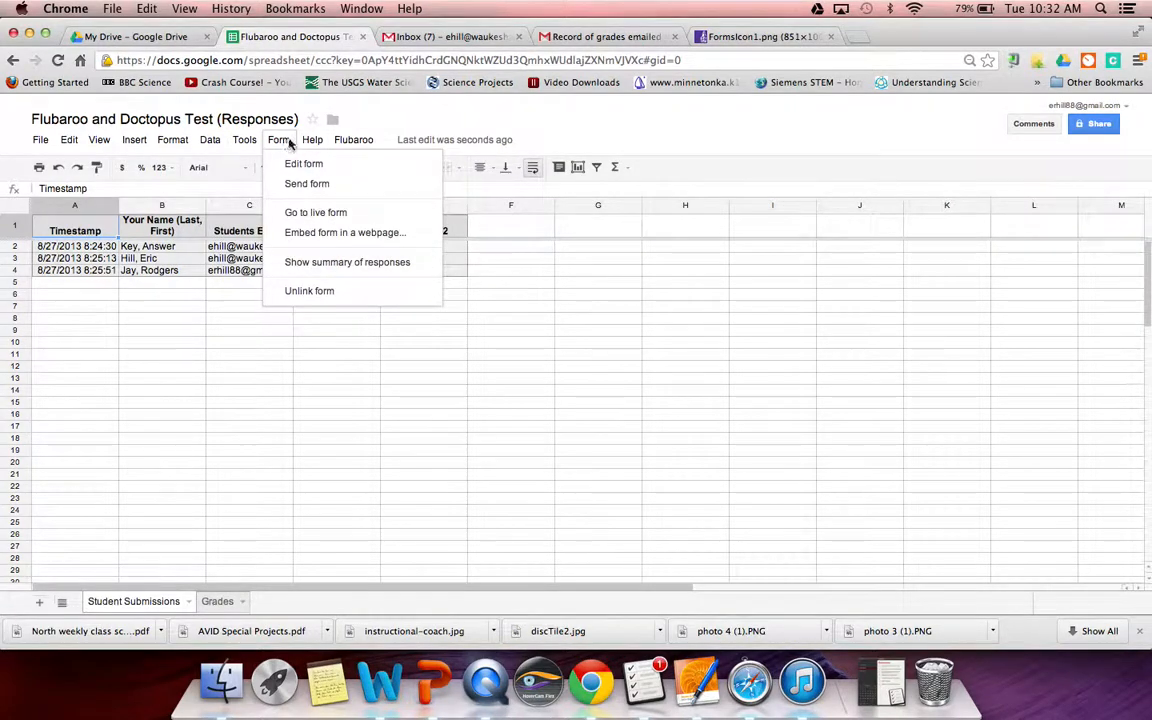
pyautogui.moveTo(111, 146)
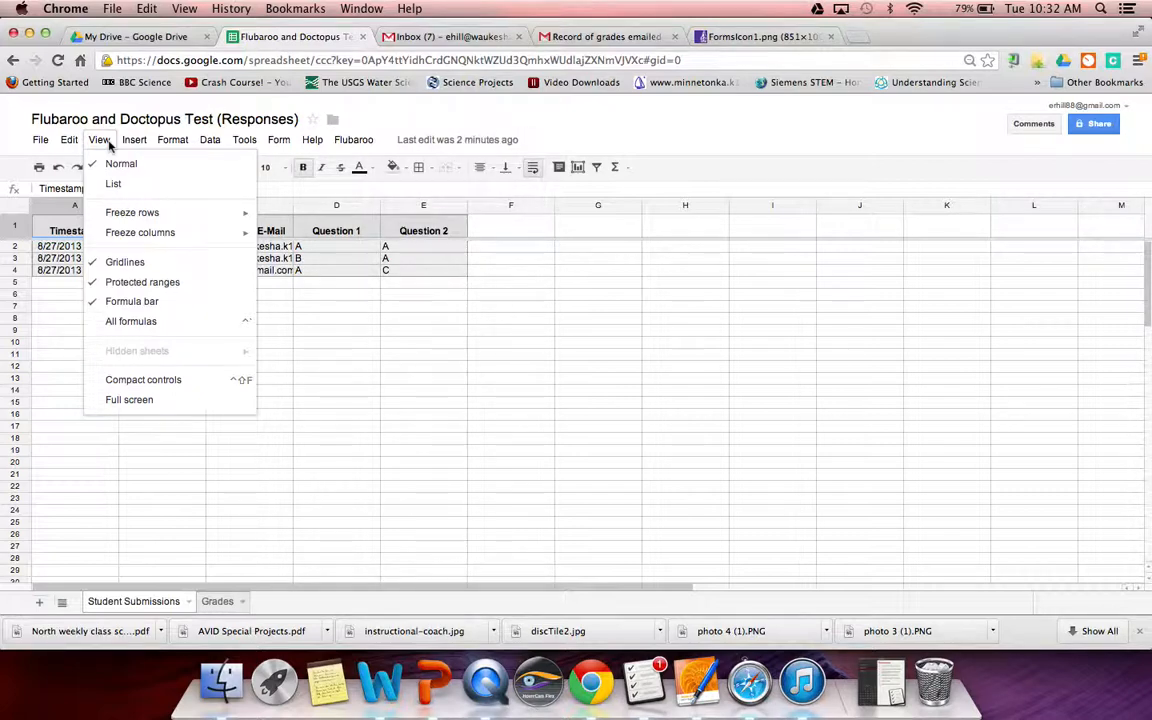
pyautogui.click(376, 466)
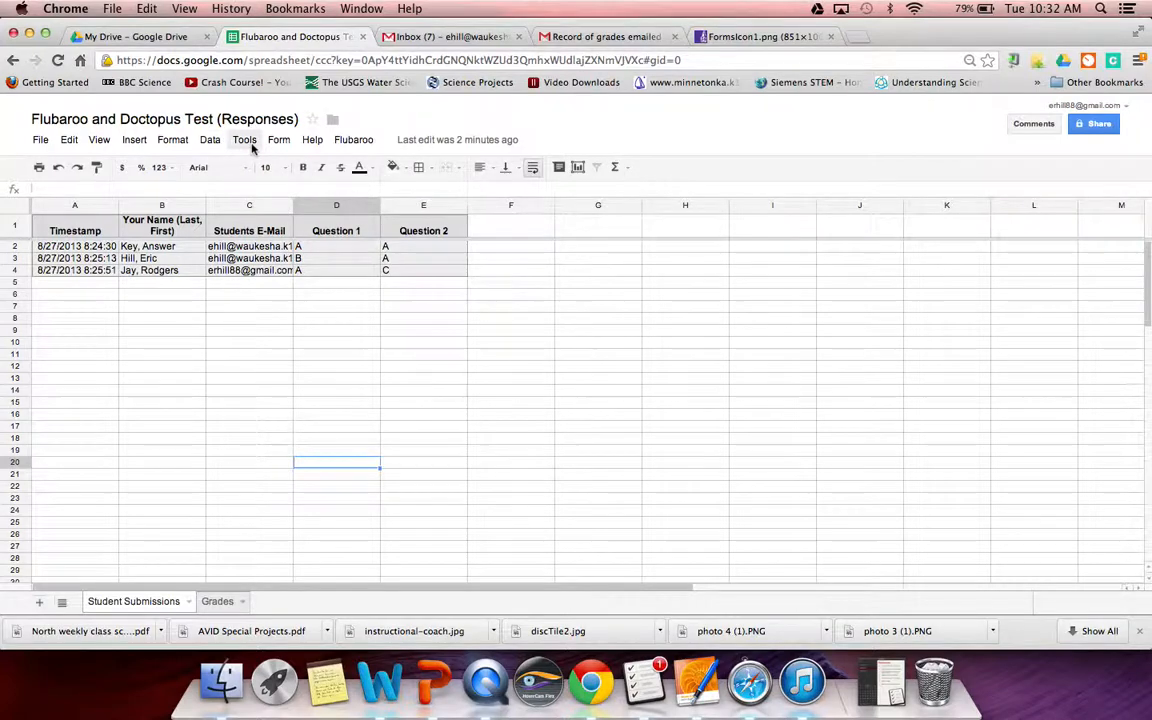
pyautogui.click(248, 142)
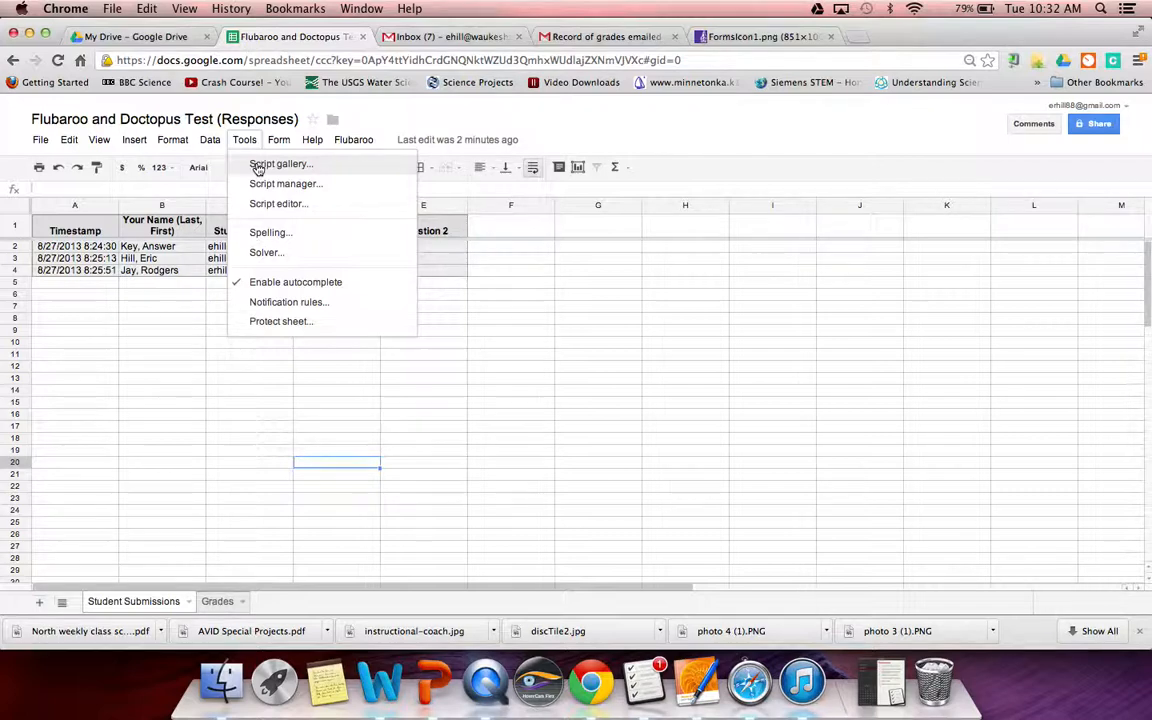
# - Find Doctopus in the public Script gallery and close it without installing
pyautogui.click(258, 166)
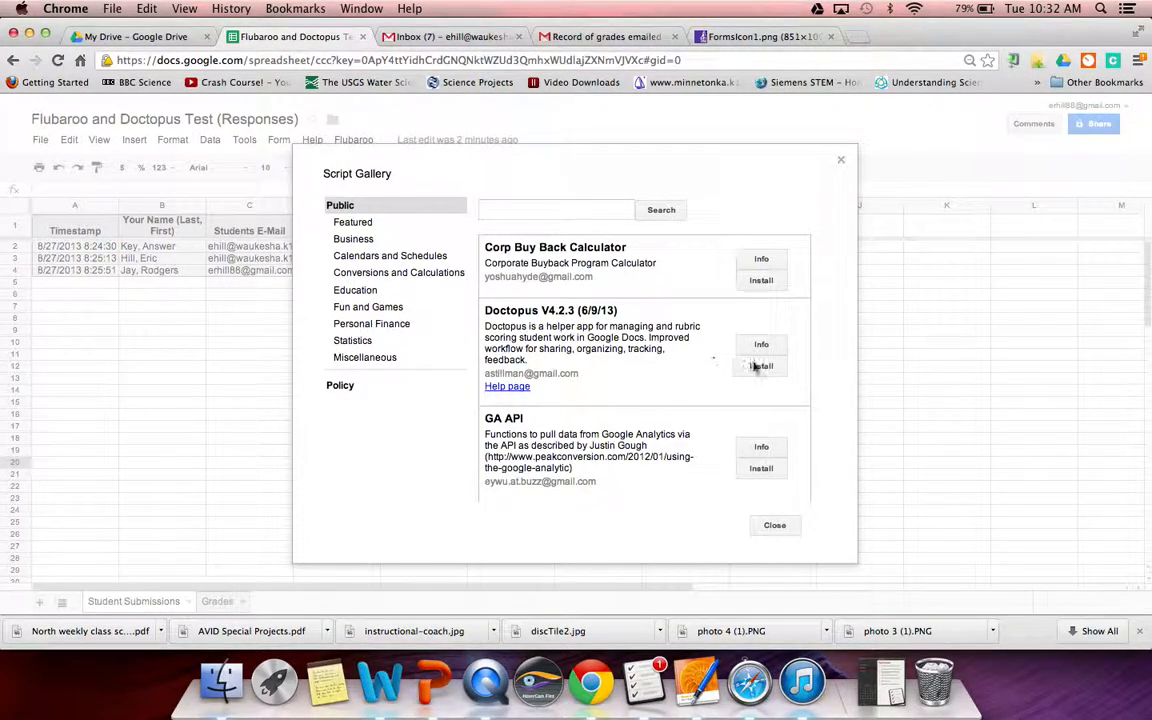
pyautogui.click(776, 526)
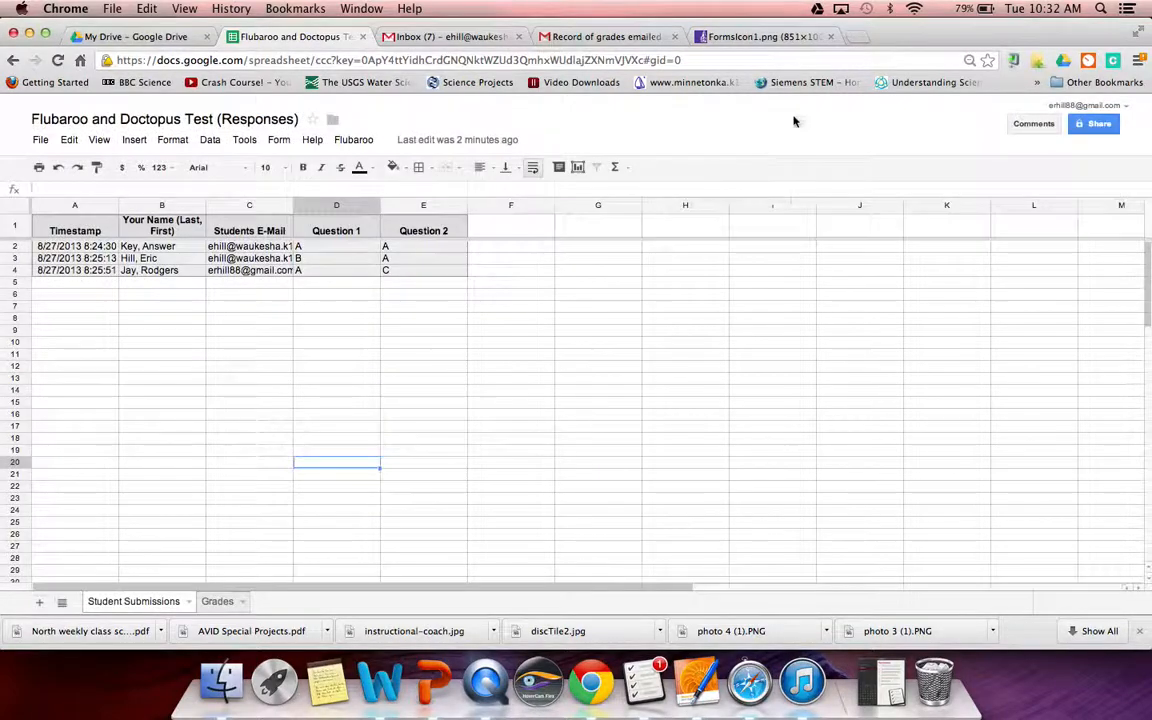